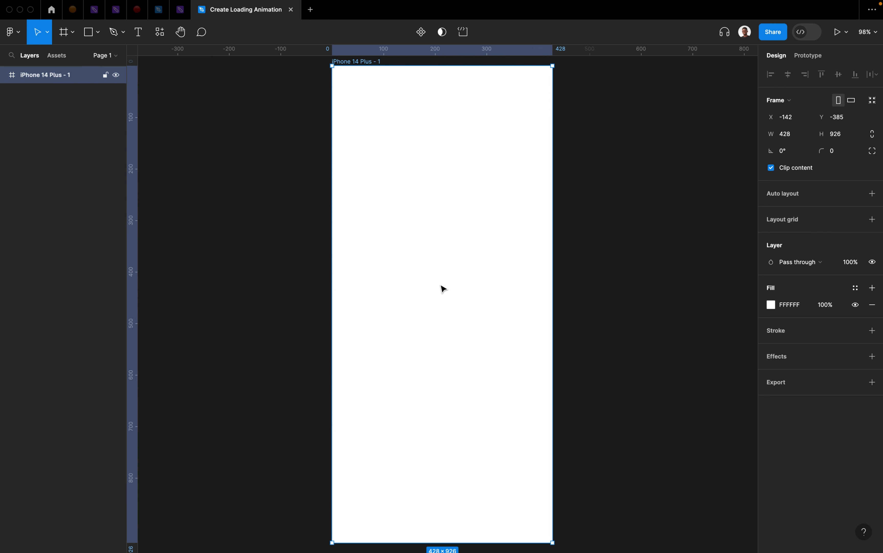
# Step: Draw a circle near the middle of the iPhone 14 Plus frame and shrink it to about 35 × 35
pyautogui.scroll(5, 479, 240)
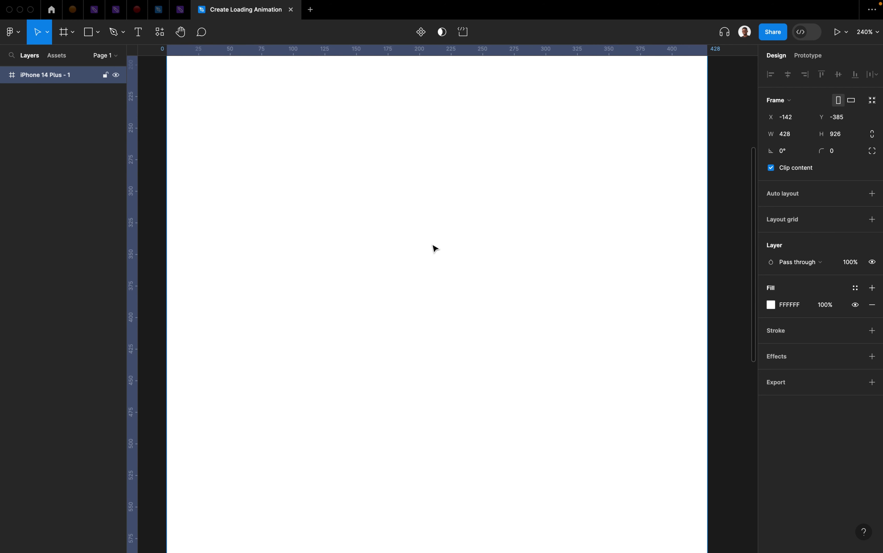
pyautogui.press('o')
pyautogui.moveTo(382, 252)
pyautogui.mouseDown()
pyautogui.moveTo(439, 289)
pyautogui.moveTo(442, 310)
pyautogui.moveTo(459, 328)
pyautogui.mouseUp()
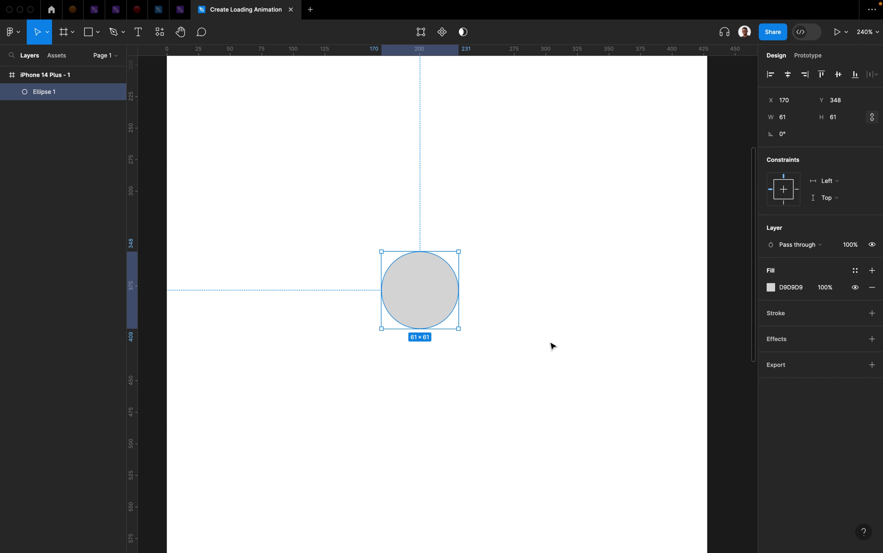
pyautogui.moveTo(457, 329); pyautogui.dragTo(426, 295)
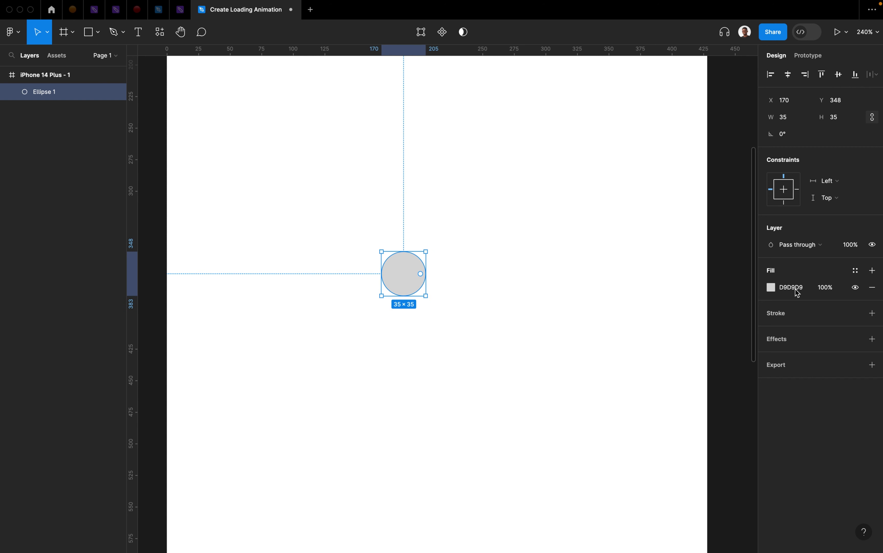
# Step: Change the circle's fill to the red E90B0B
pyautogui.click(772, 289)
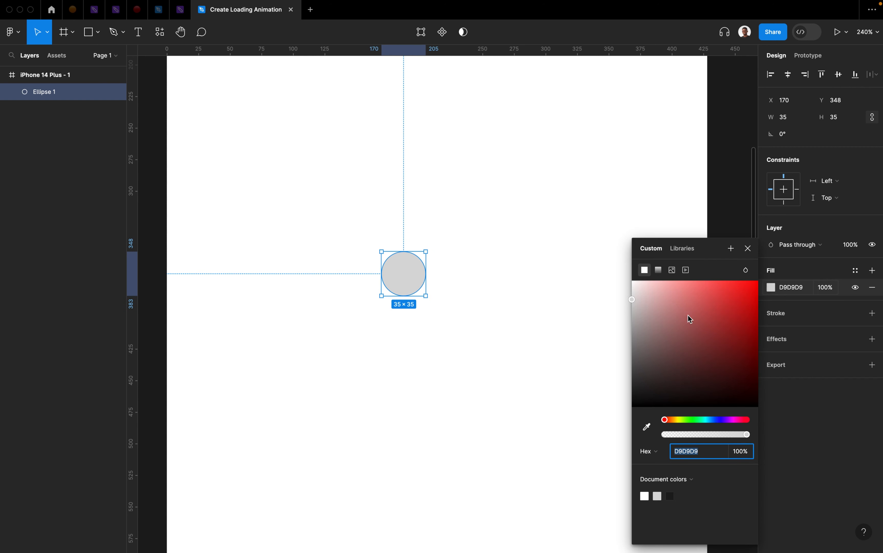
pyautogui.click(635, 372)
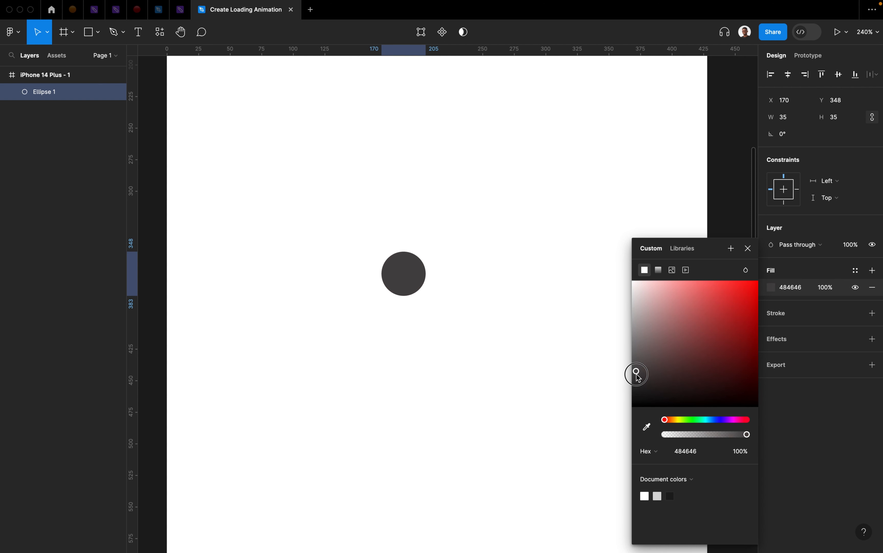
pyautogui.click(635, 393)
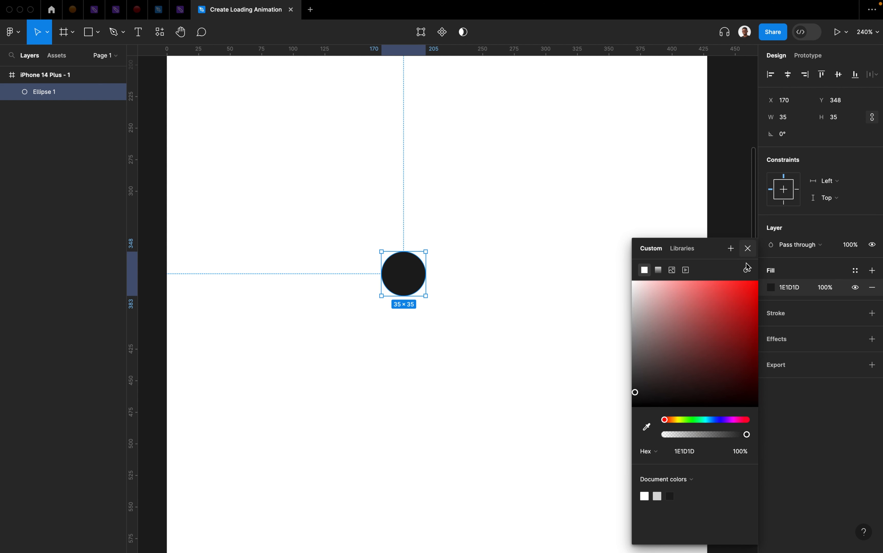
pyautogui.click(747, 298)
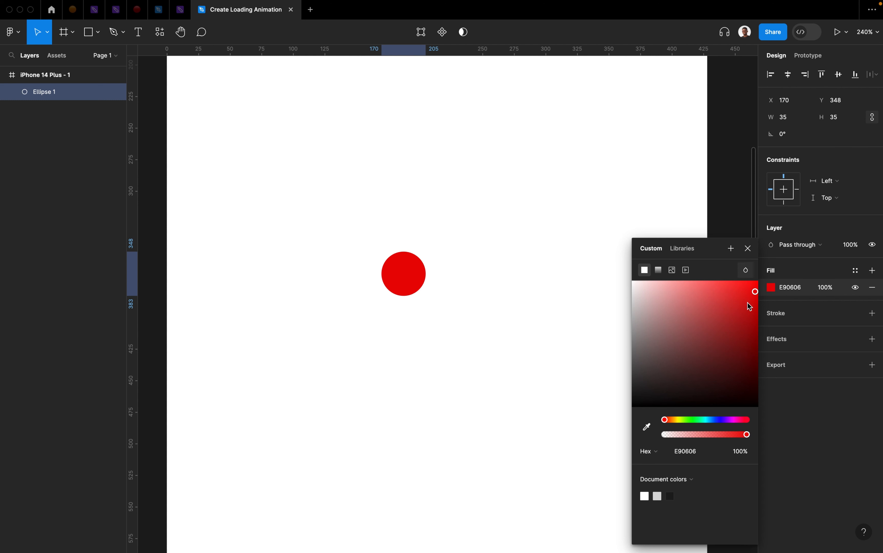
pyautogui.click(752, 303)
pyautogui.moveTo(750, 317); pyautogui.dragTo(752, 296)
pyautogui.click(748, 248)
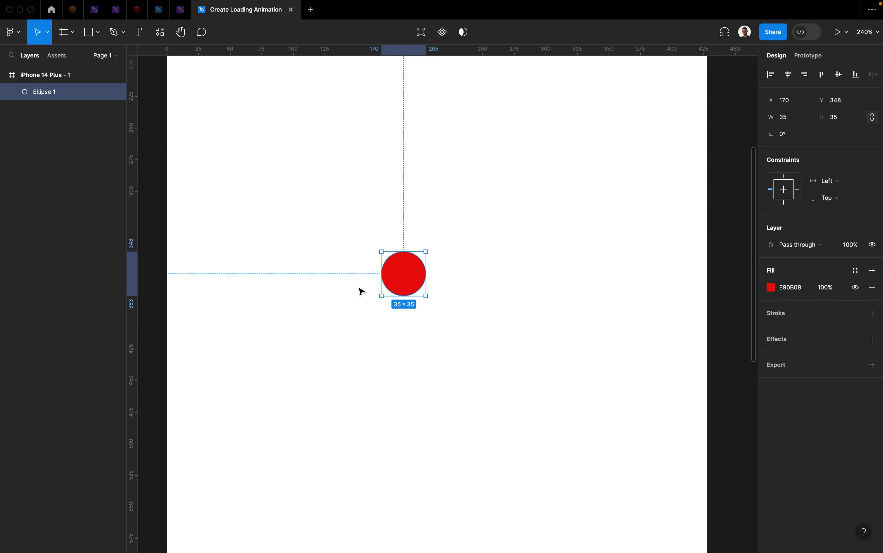
# Step: Duplicate the red circle, enlarge the copy to about 48 × 48 at 80% opacity, and centre it on the original
pyautogui.press('super+d')
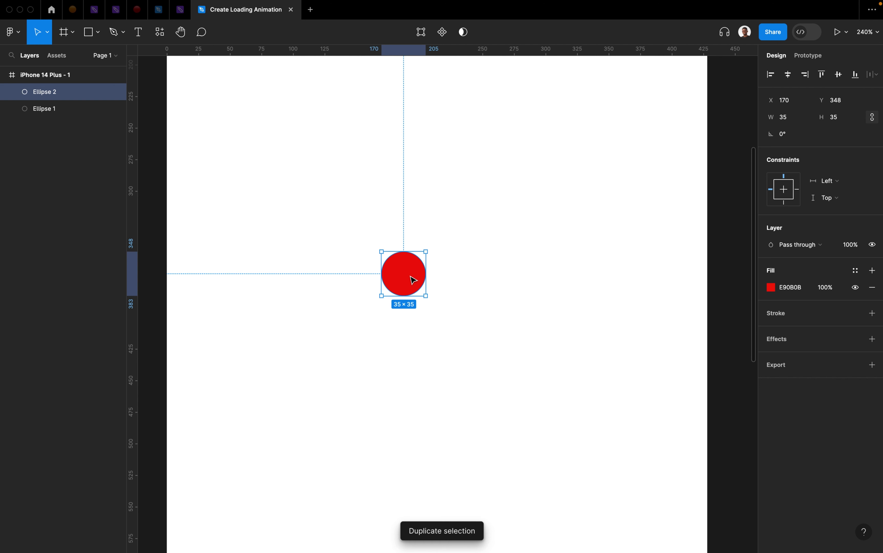
pyautogui.moveTo(426, 295); pyautogui.dragTo(442, 312)
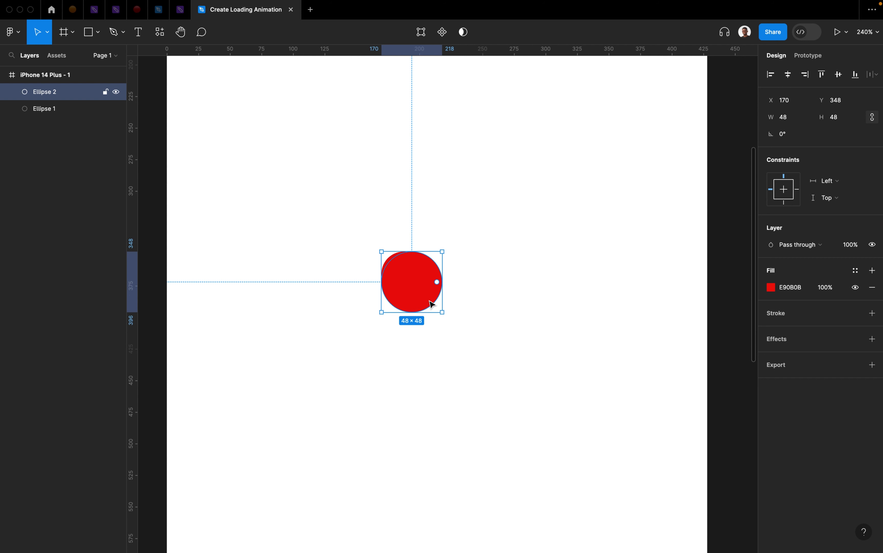
pyautogui.press('8')
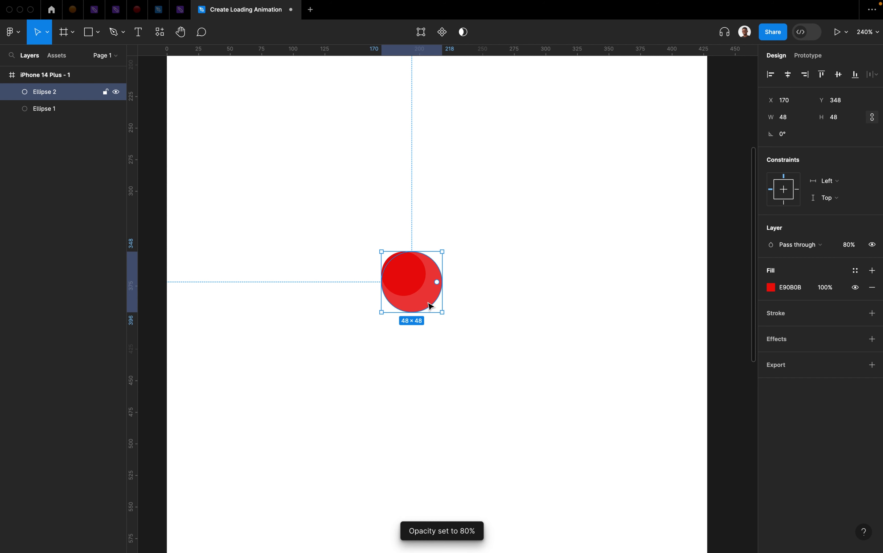
pyautogui.moveTo(431, 305); pyautogui.dragTo(424, 296)
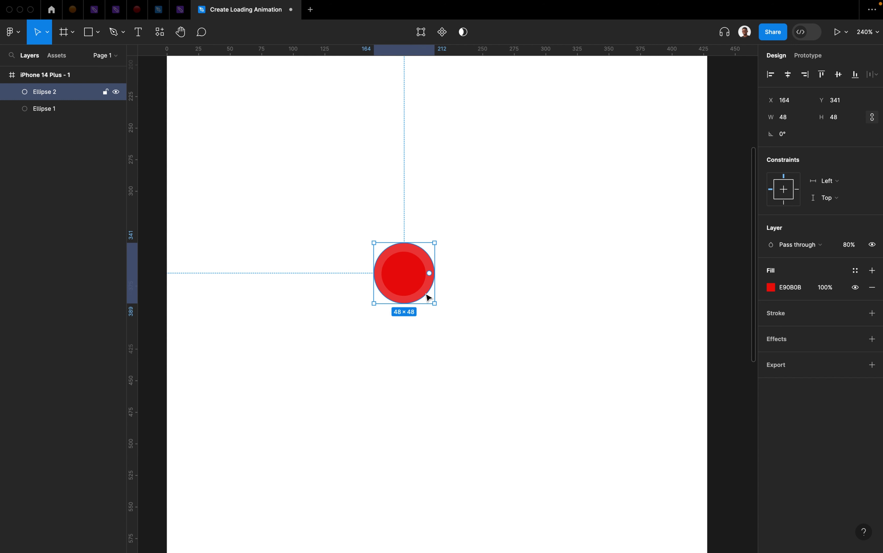
# Step: Add a third concentric circle of about 56 × 56 from a duplicate of the 48 × 48 one, at 50% opacity, behind the others
pyautogui.press('super+d')
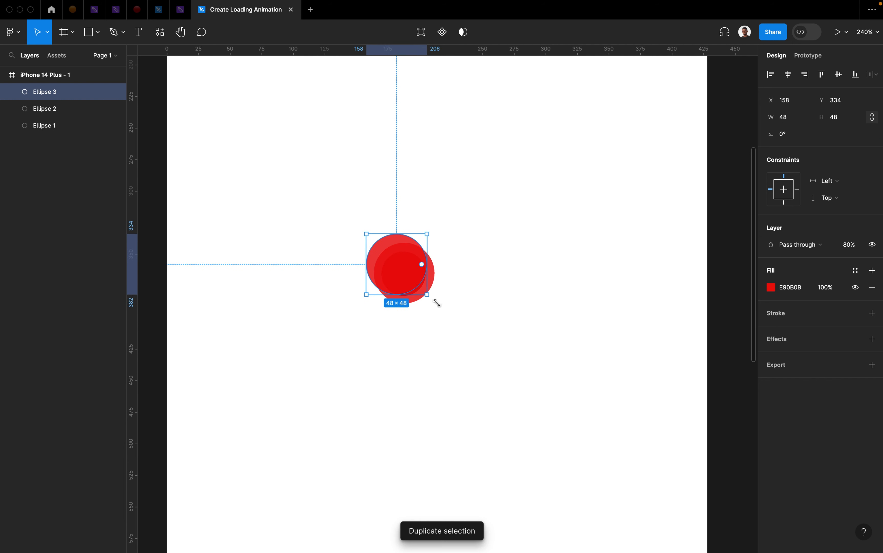
pyautogui.moveTo(426, 294); pyautogui.dragTo(440, 300)
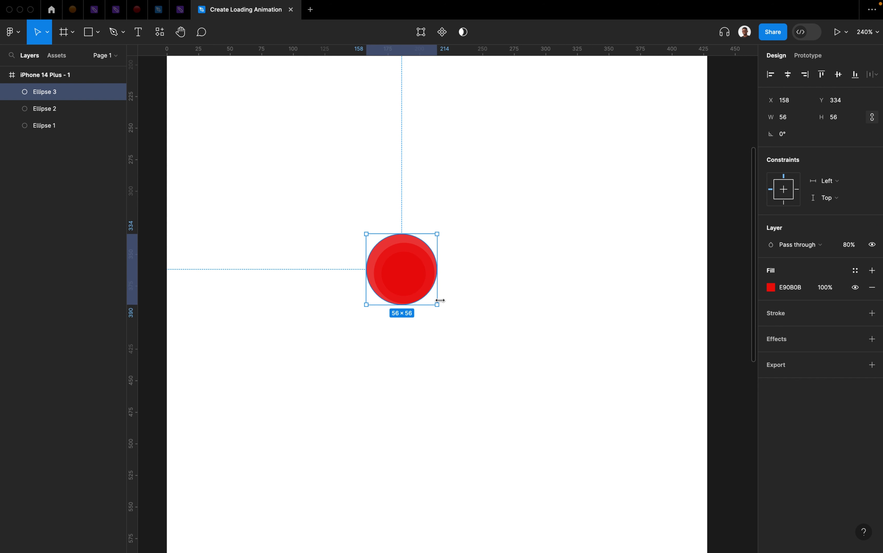
pyautogui.press('5')
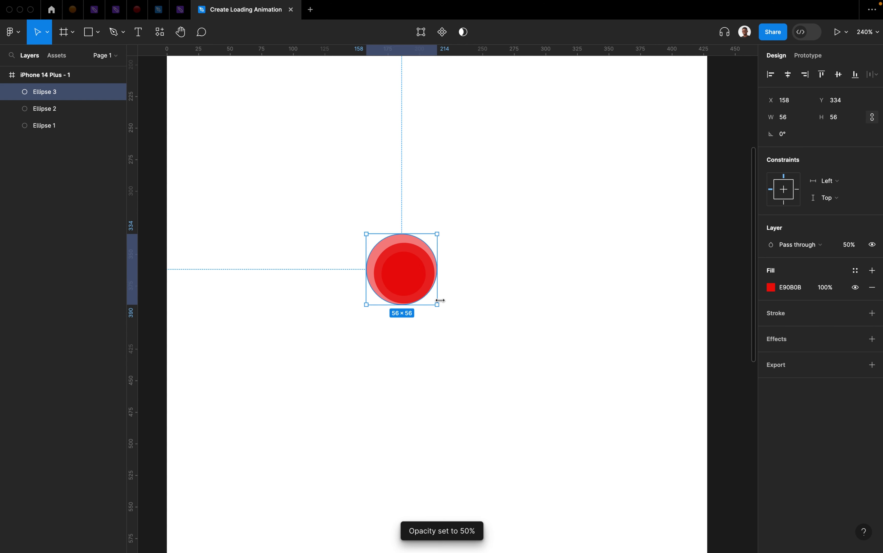
pyautogui.press('super+alt+bracketleft')
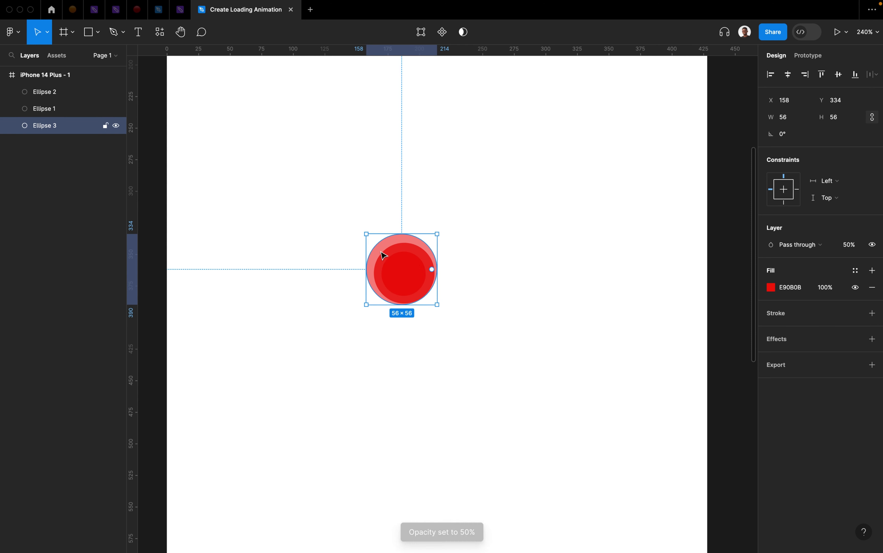
pyautogui.moveTo(380, 252); pyautogui.dragTo(384, 255)
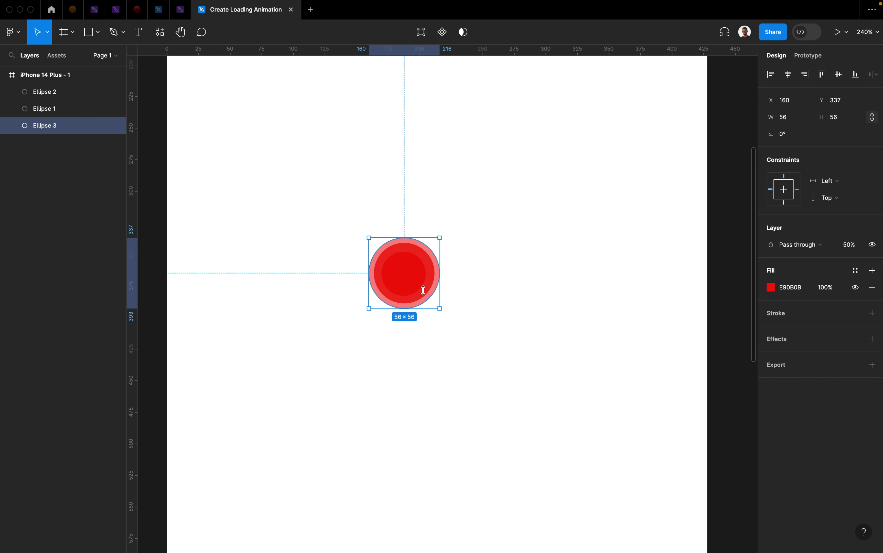
# Step: Set the opacity of the middle circle to 50% and of the outer circle to 30%
pyautogui.click(433, 281)
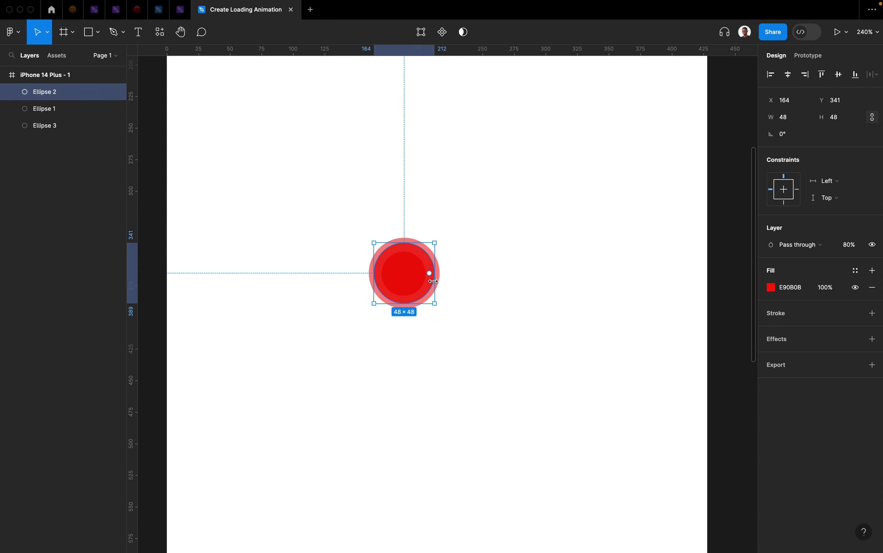
pyautogui.press('7')
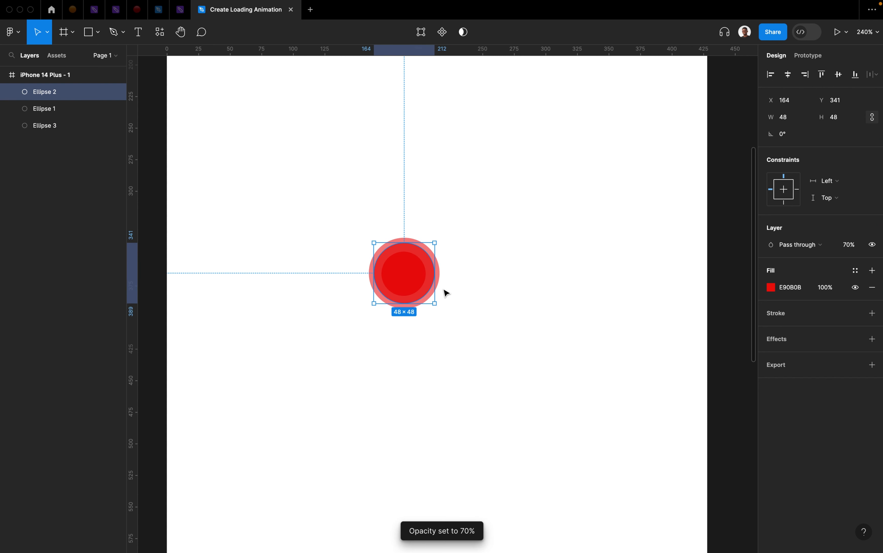
pyautogui.press('5')
pyautogui.click(440, 278)
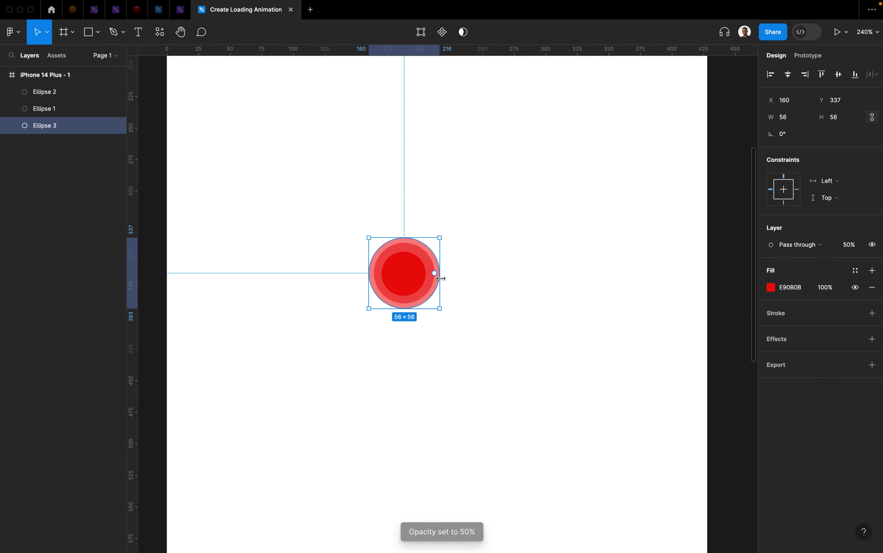
pyautogui.press('3')
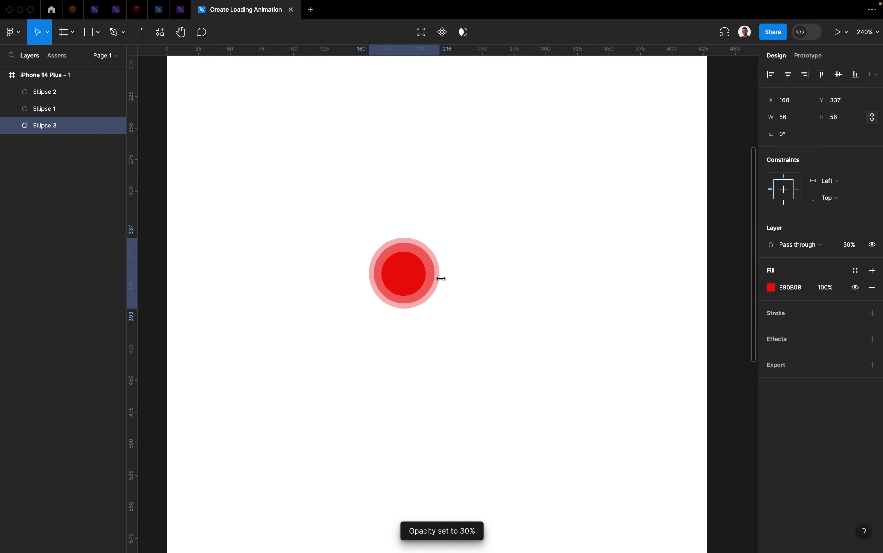
pyautogui.click(505, 281)
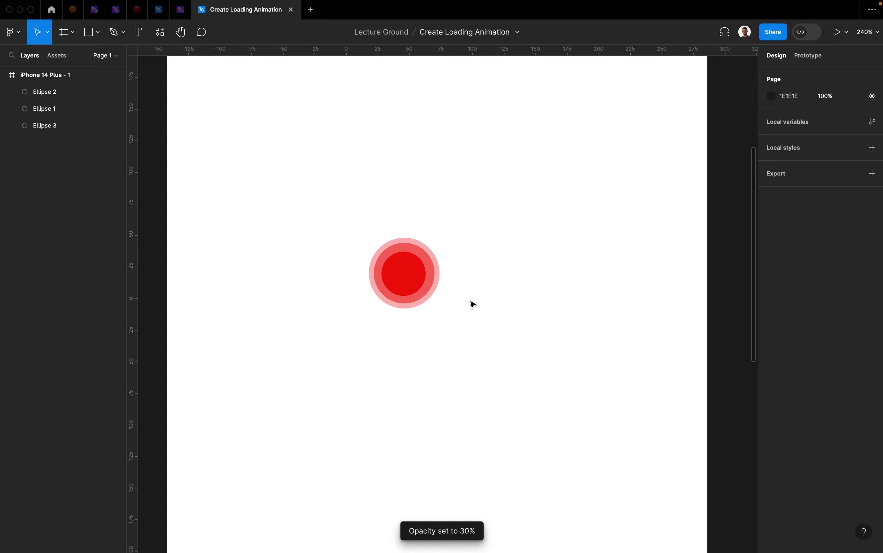
# Step: Enlarge the outer circle to about 62 × 62, keeping it centred on the inner circles
pyautogui.click(436, 289)
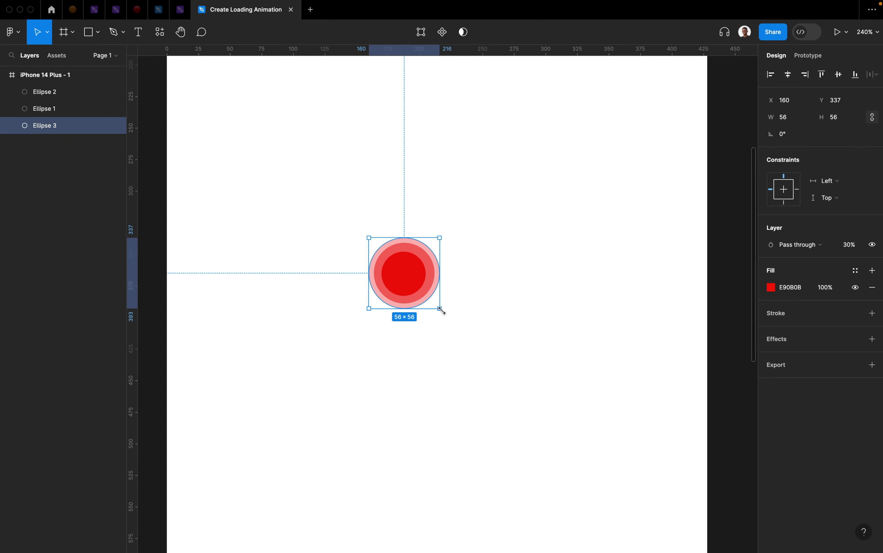
pyautogui.moveTo(441, 310)
pyautogui.mouseDown()
pyautogui.moveTo(450, 312)
pyautogui.moveTo(436, 298)
pyautogui.mouseUp()
pyautogui.click(438, 296)
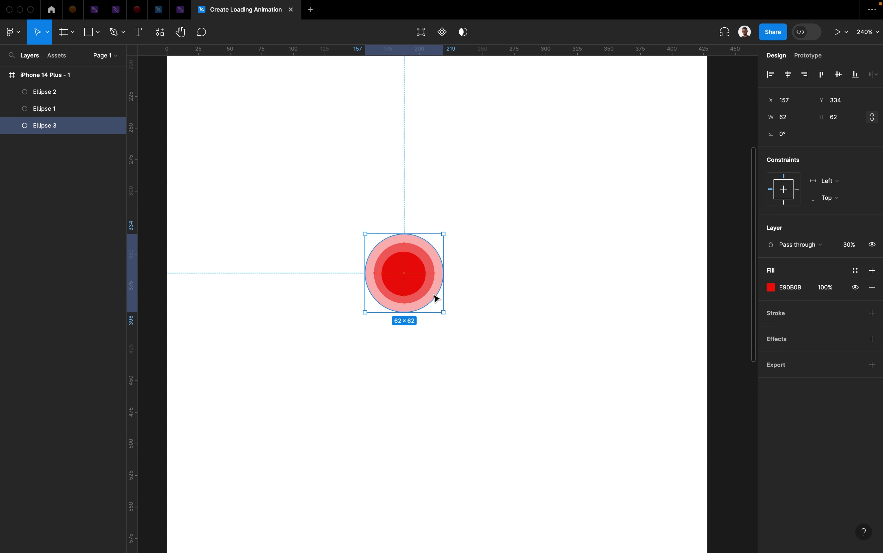
pyautogui.click(458, 353)
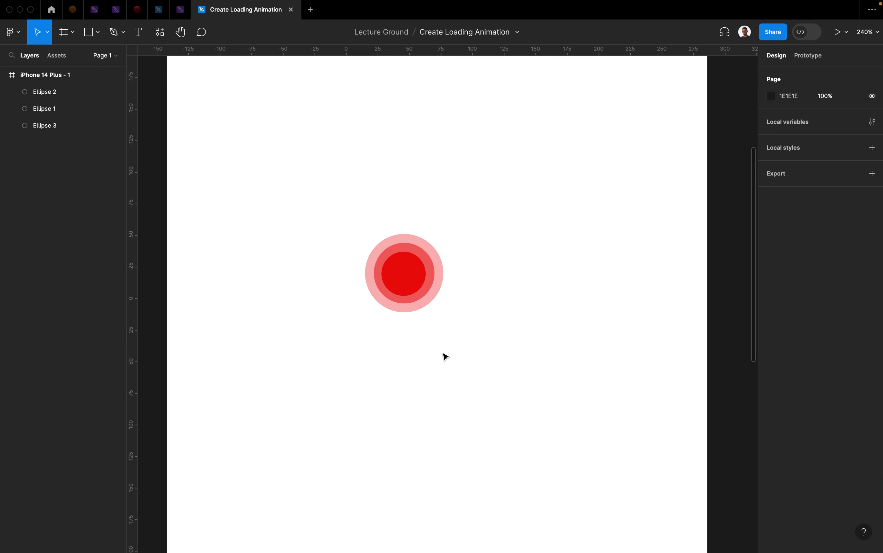
# Step: Duplicate the three concentric circles, place the copy below the original in the frame, and send it to the back
pyautogui.moveTo(440, 351); pyautogui.dragTo(479, 386)
pyautogui.press('super+d')
pyautogui.scroll(-3, 536, 314)
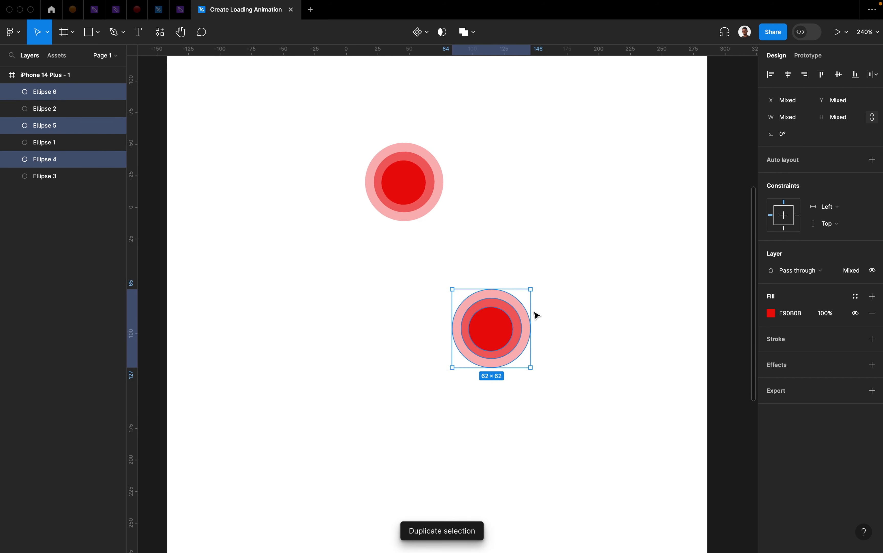
pyautogui.press('super+alt+bracketleft')
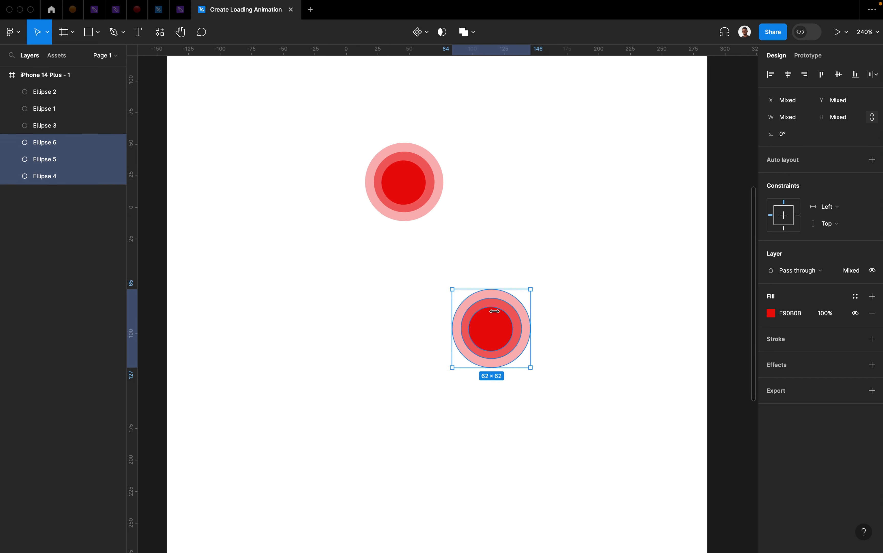
pyautogui.click(563, 370)
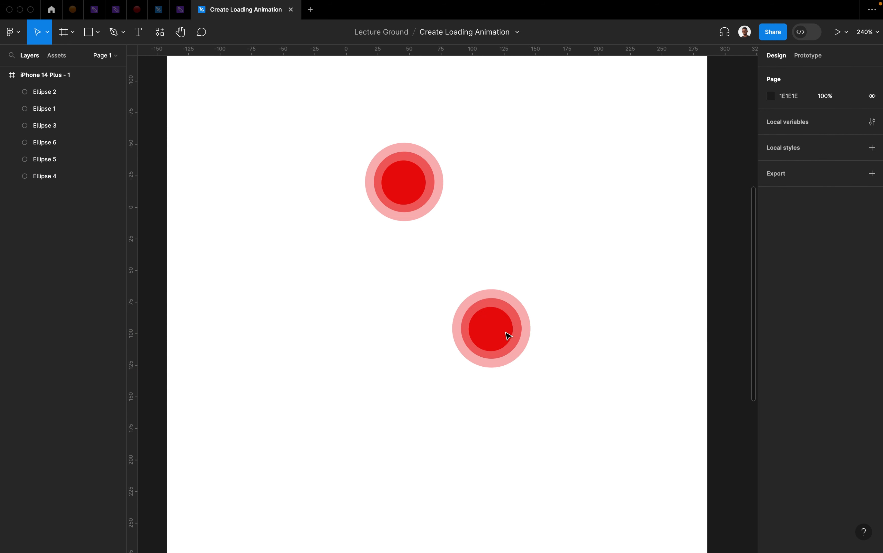
pyautogui.click(566, 364)
# Step: Move the duplicated set of circles out of the frame onto the empty canvas to its right
pyautogui.hscroll(5, 556, 362)
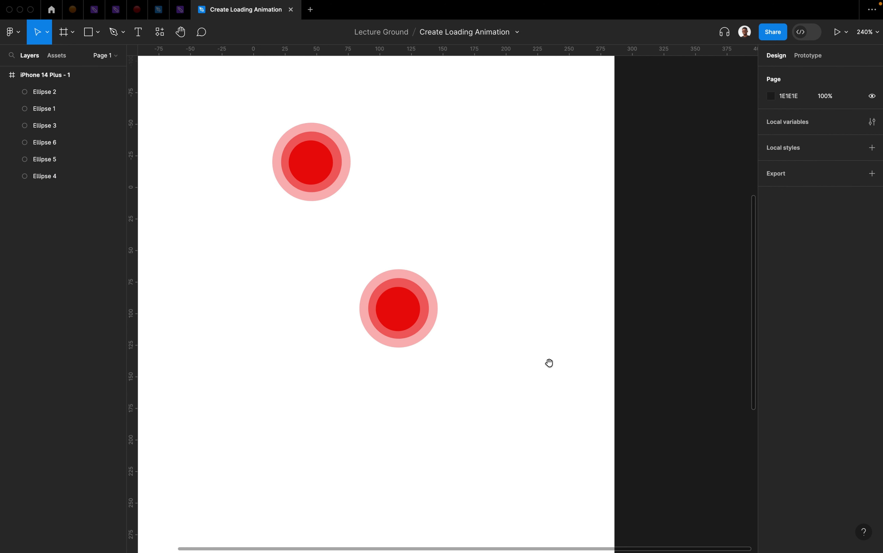
pyautogui.click(391, 302)
pyautogui.moveTo(393, 302); pyautogui.dragTo(719, 250)
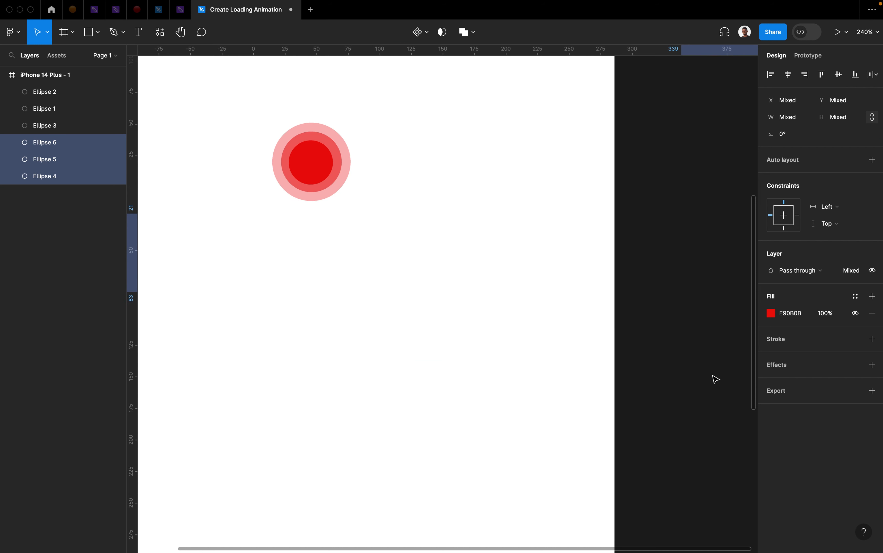
pyautogui.moveTo(714, 383); pyautogui.dragTo(465, 389)
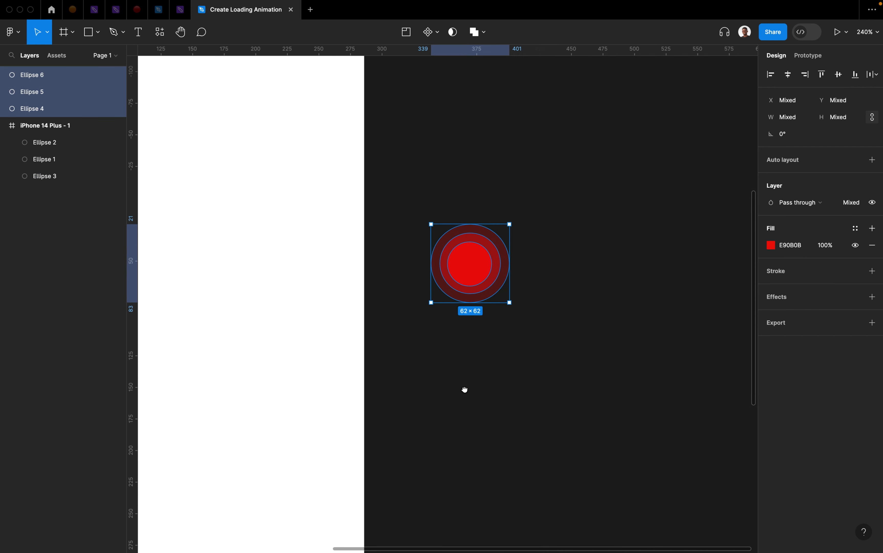
# Step: Turn the three concentric circles outside the frame into a single component
pyautogui.scroll(2, 493, 258)
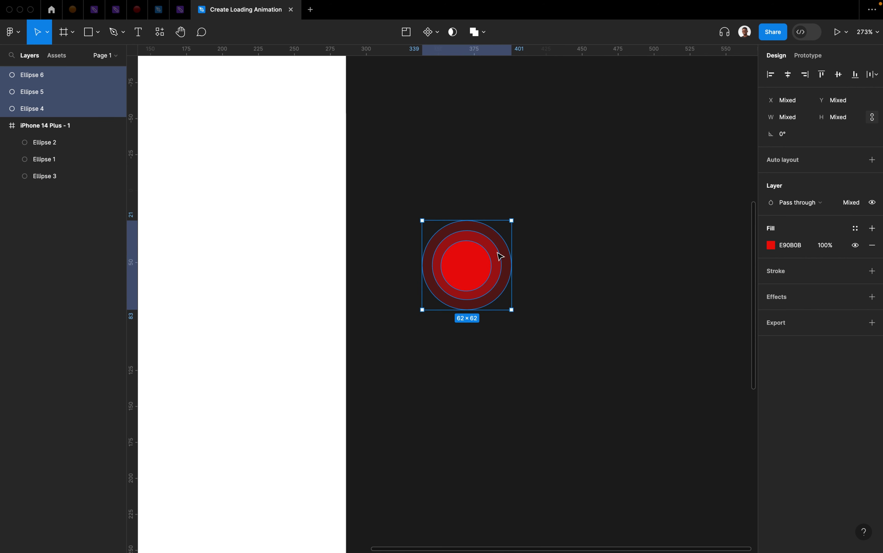
pyautogui.click(594, 299)
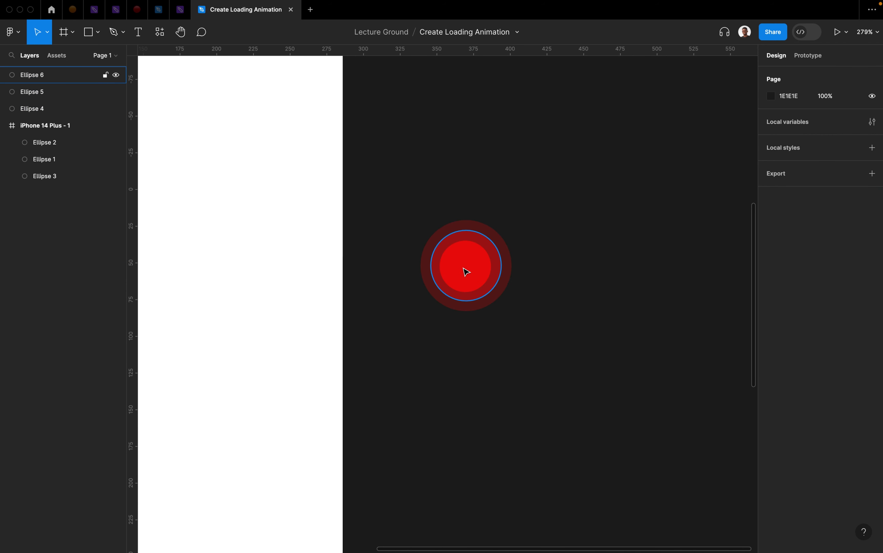
pyautogui.moveTo(396, 191); pyautogui.dragTo(601, 395)
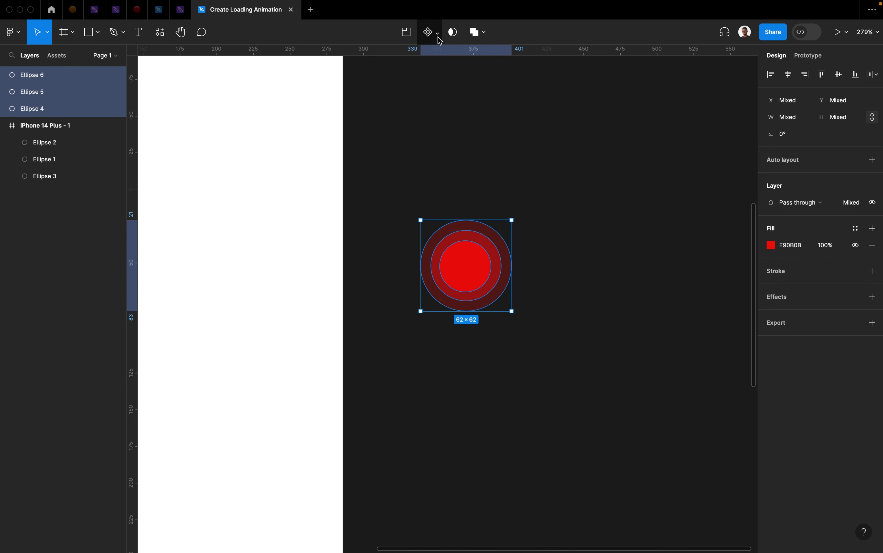
pyautogui.click(429, 35)
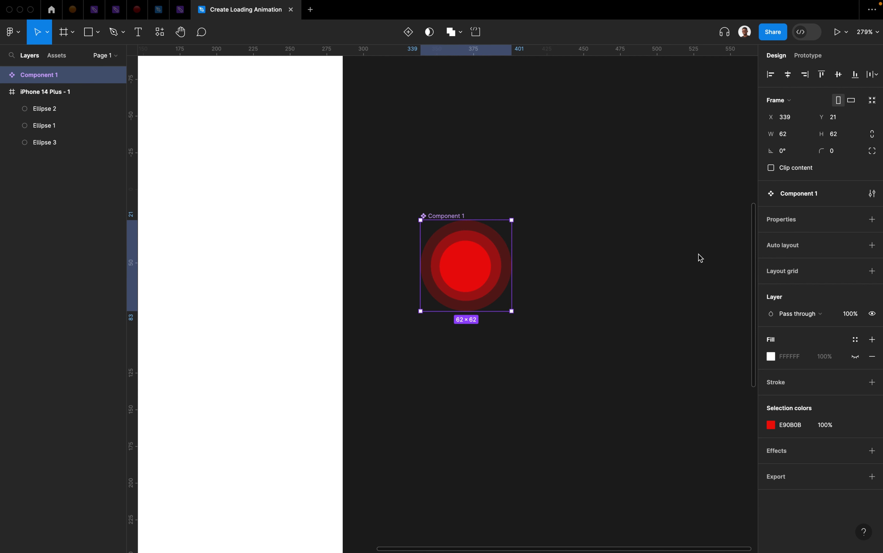
# Step: Add a second variant to the circle component and expand the default variant's circles for editing
pyautogui.click(408, 31)
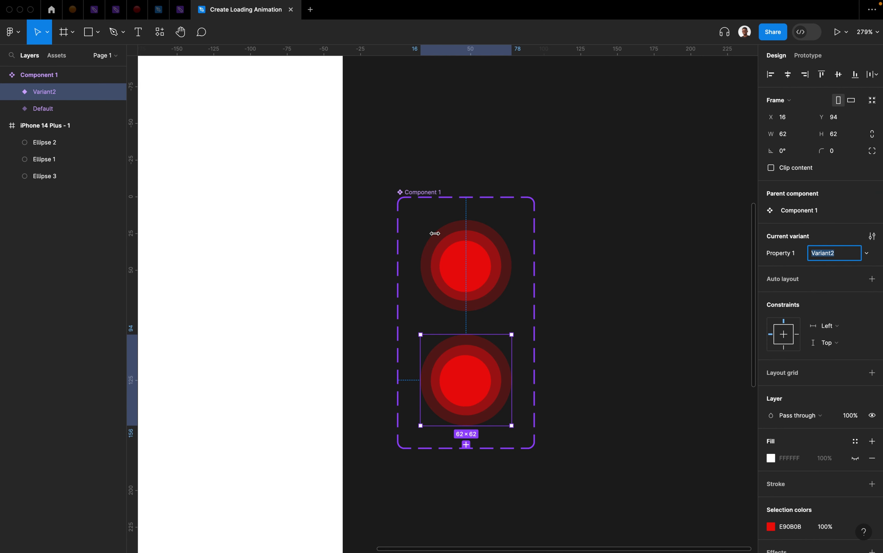
pyautogui.click(461, 268)
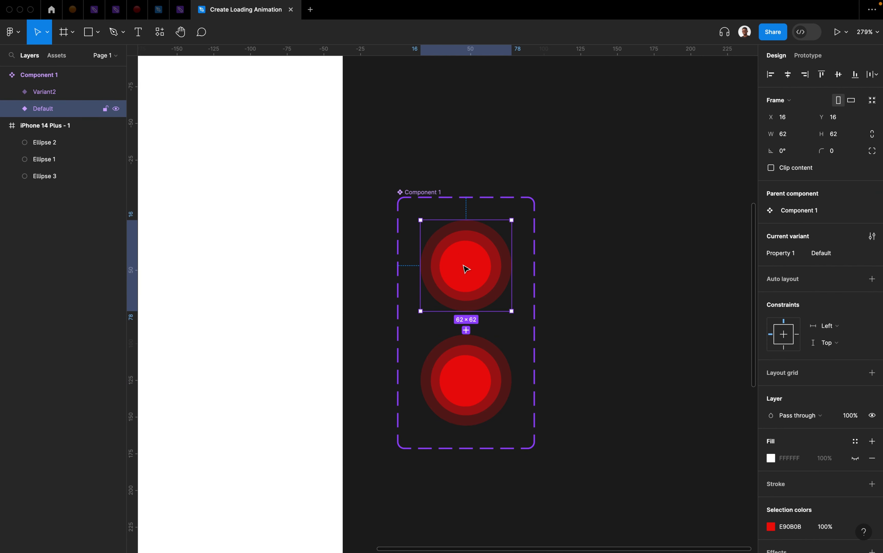
pyautogui.click(490, 274)
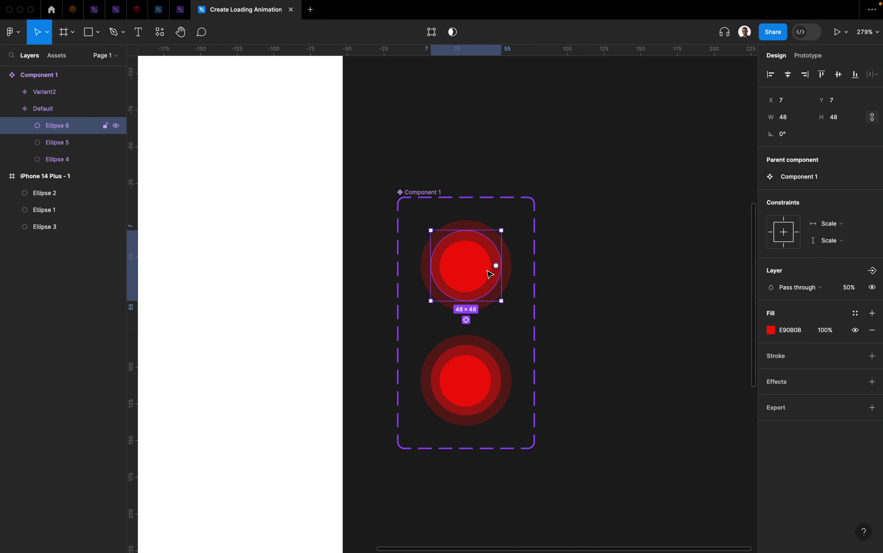
pyautogui.click(513, 280)
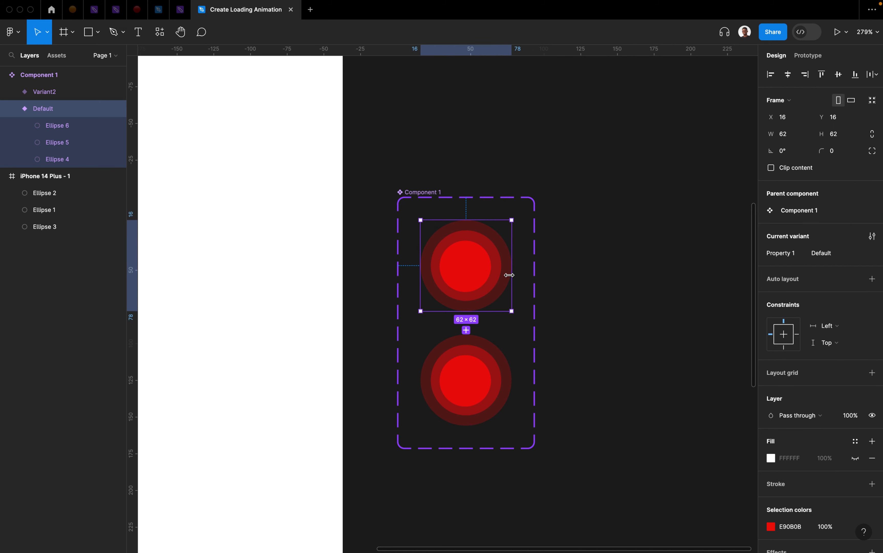
pyautogui.click(58, 158)
pyautogui.keyDown('shift'); pyautogui.click(64, 149); pyautogui.keyUp('shift')
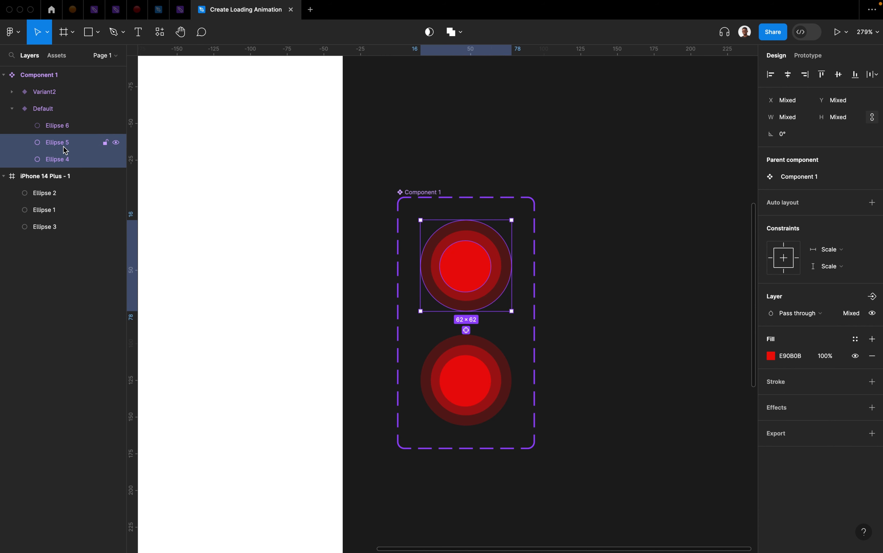
pyautogui.press('Delete')
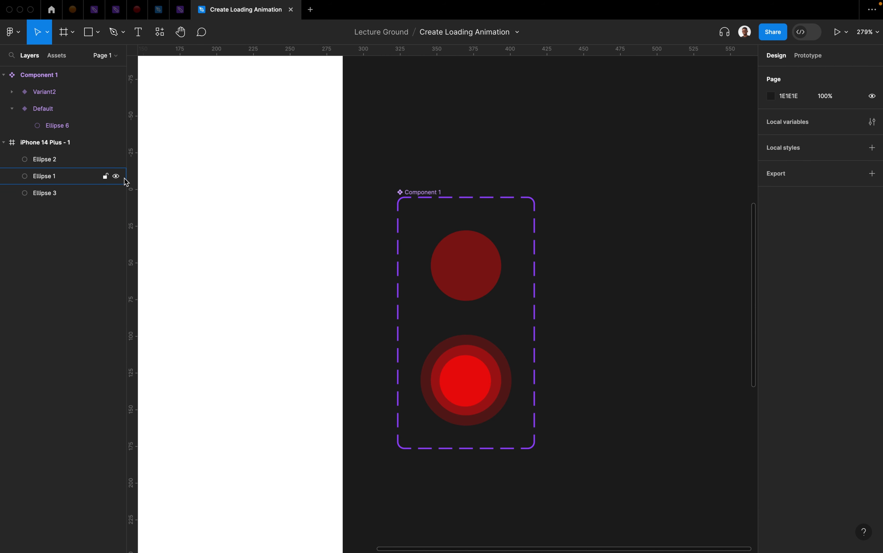
pyautogui.press('super+z')
# Step: In the default variant, reorder the circle layers from outer to inner and delete the 48 × 48 and 62 × 62 circles
pyautogui.click(59, 149)
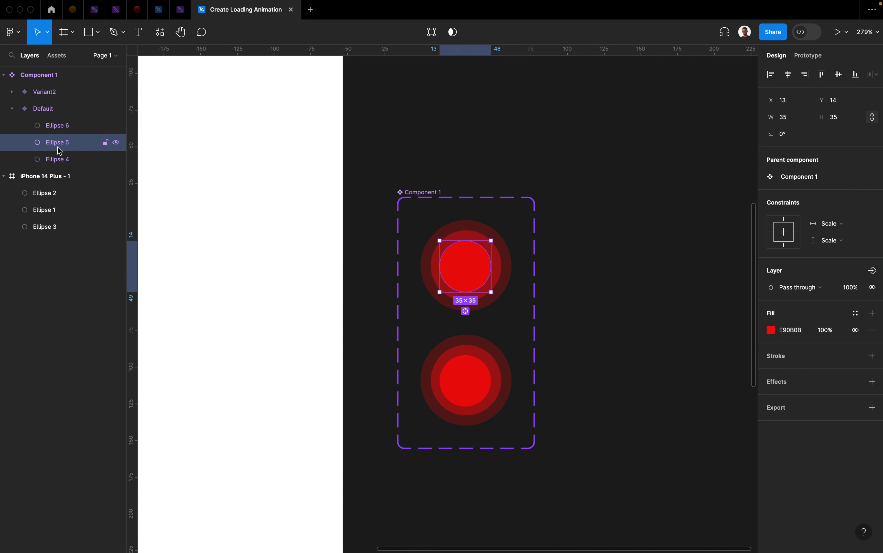
pyautogui.moveTo(62, 157); pyautogui.dragTo(66, 148)
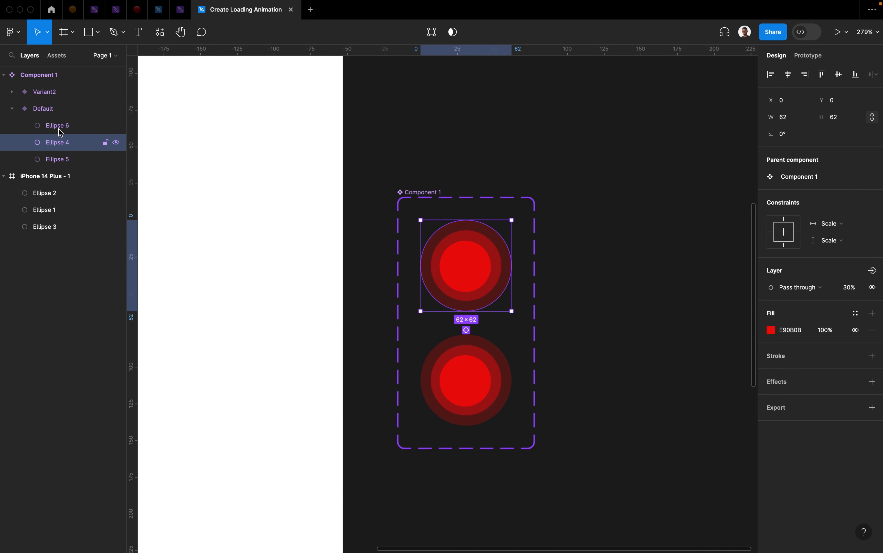
pyautogui.moveTo(60, 132); pyautogui.dragTo(67, 151)
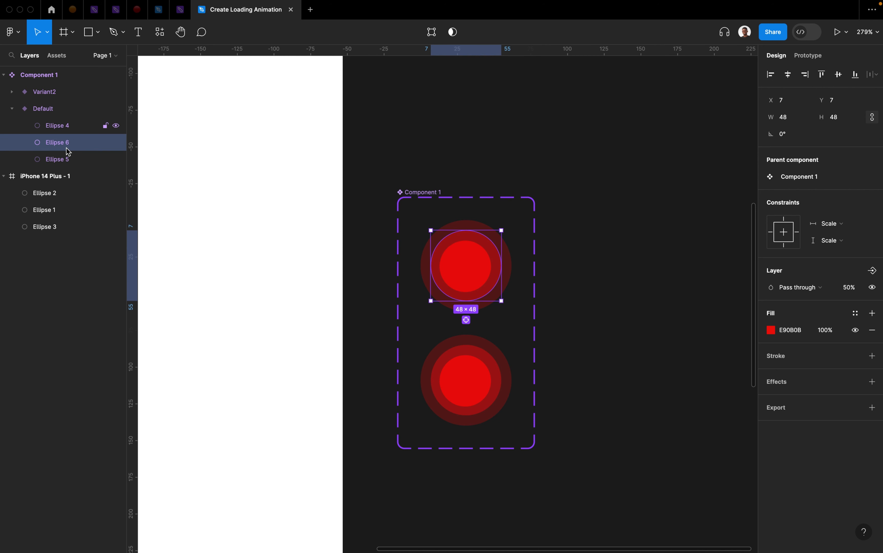
pyautogui.press('Delete')
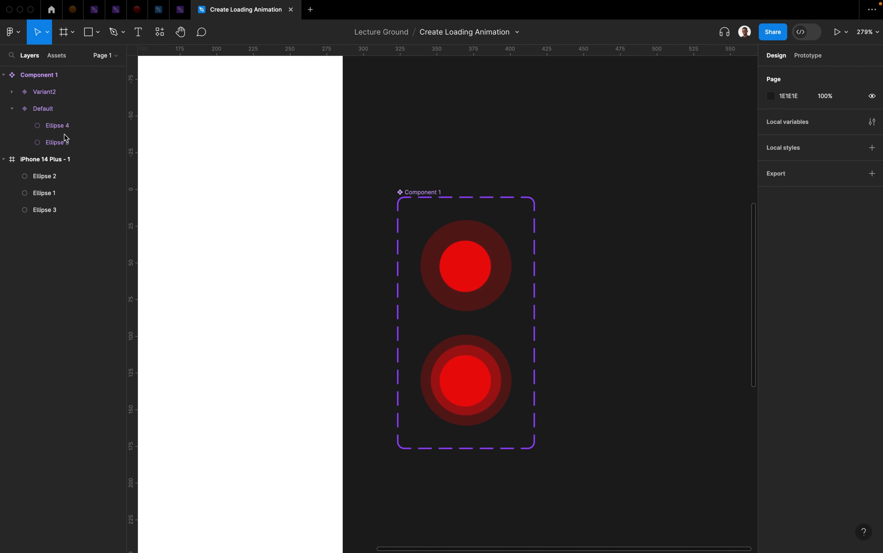
pyautogui.click(62, 130)
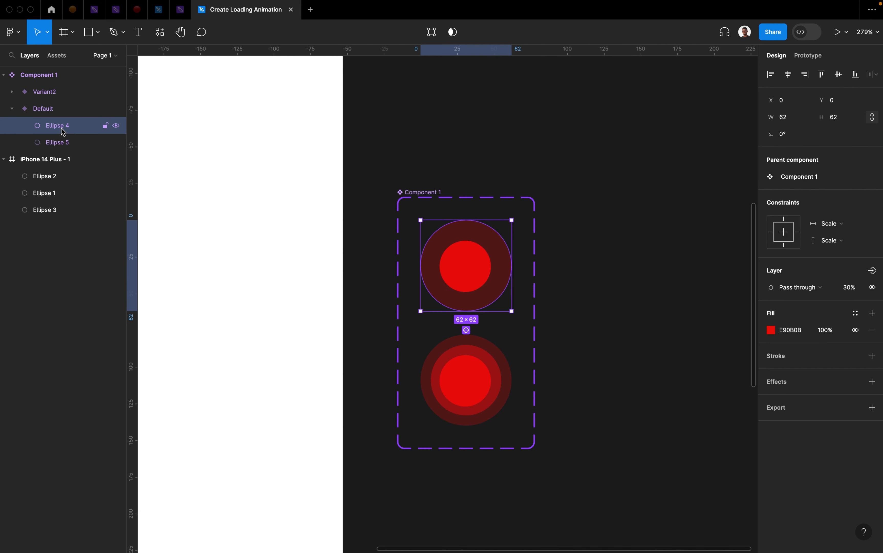
pyautogui.press('Delete')
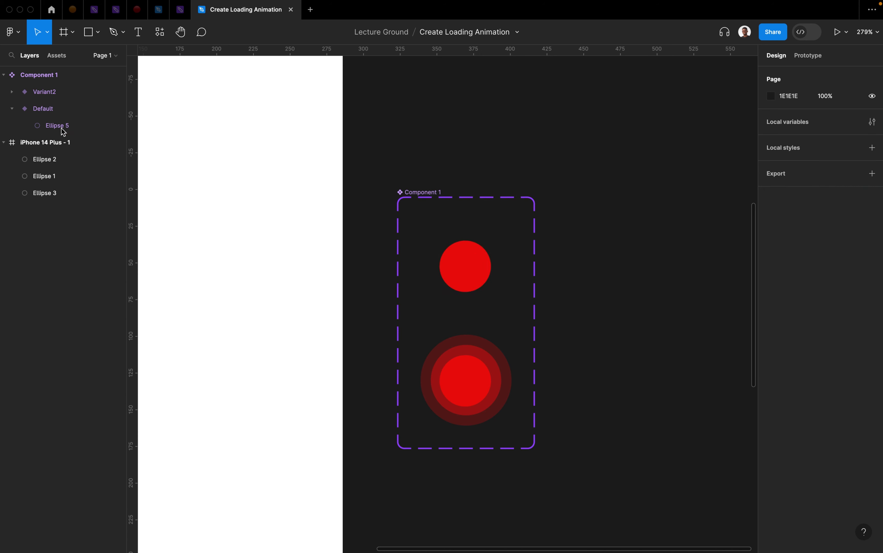
# Step: Add a third variant of the component based on the second variant with all three circles
pyautogui.click(465, 361)
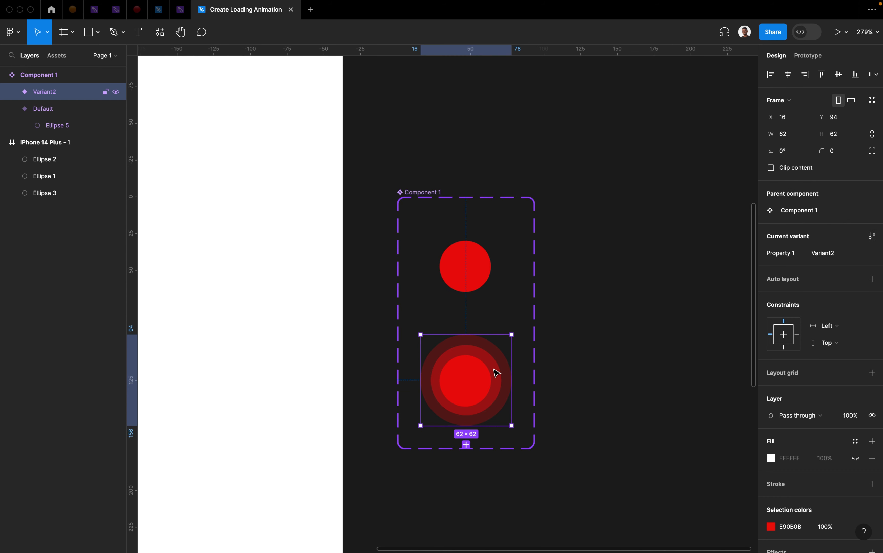
pyautogui.click(466, 444)
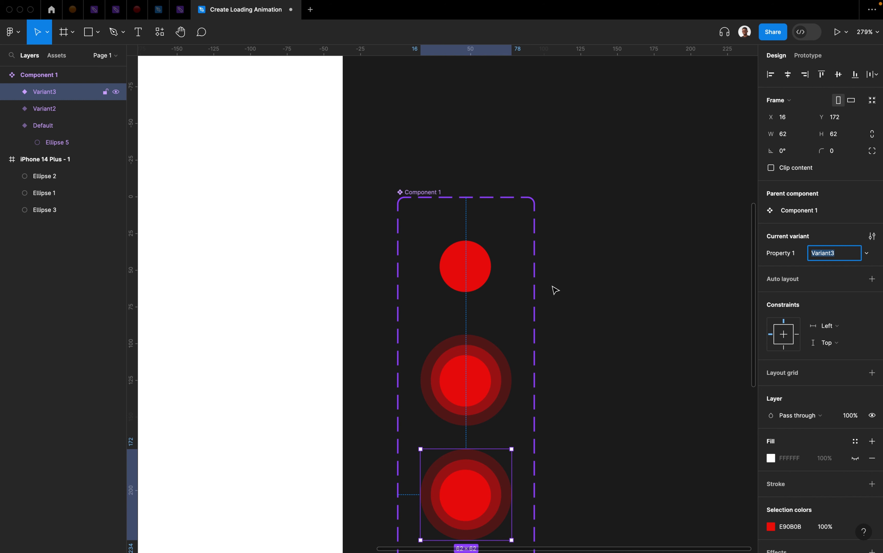
pyautogui.scroll(-5, 555, 290)
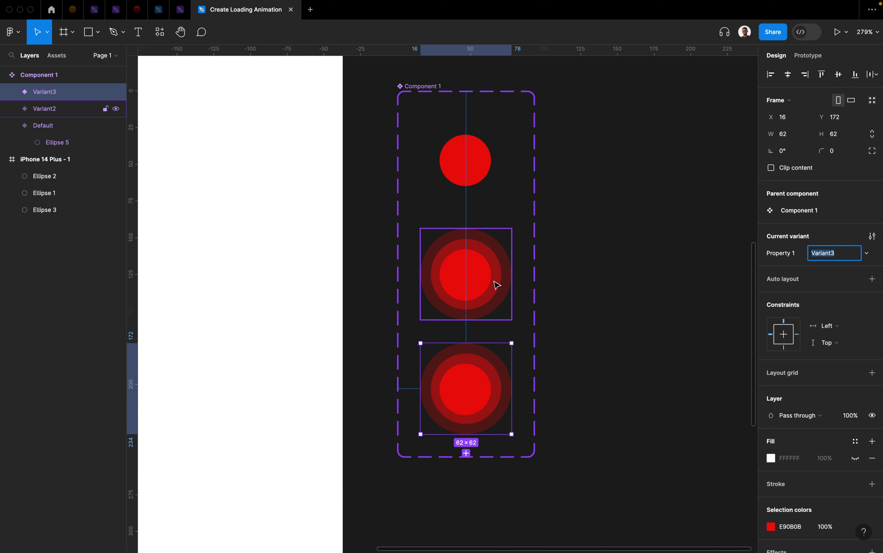
# Step: In the second variant, reorder the circle layers from outer to inner and delete the outermost 62 × 62 circle
pyautogui.click(496, 285)
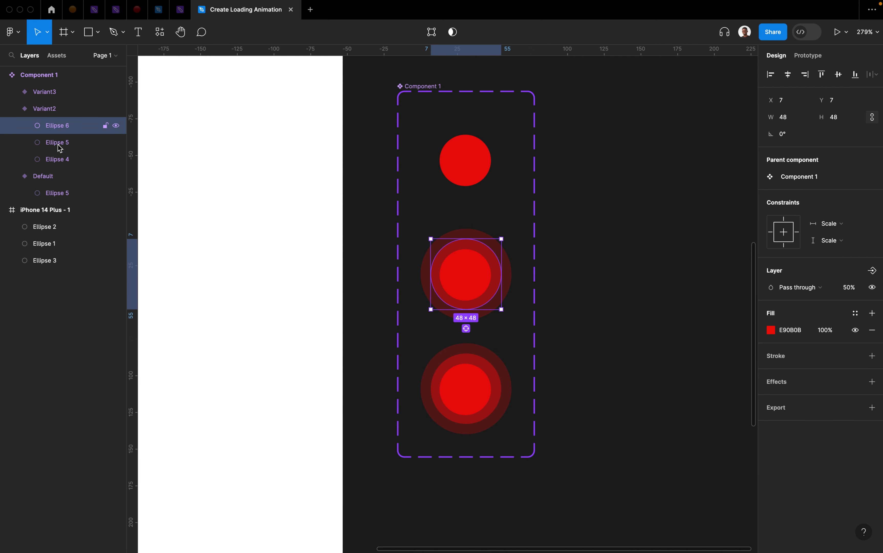
pyautogui.click(58, 143)
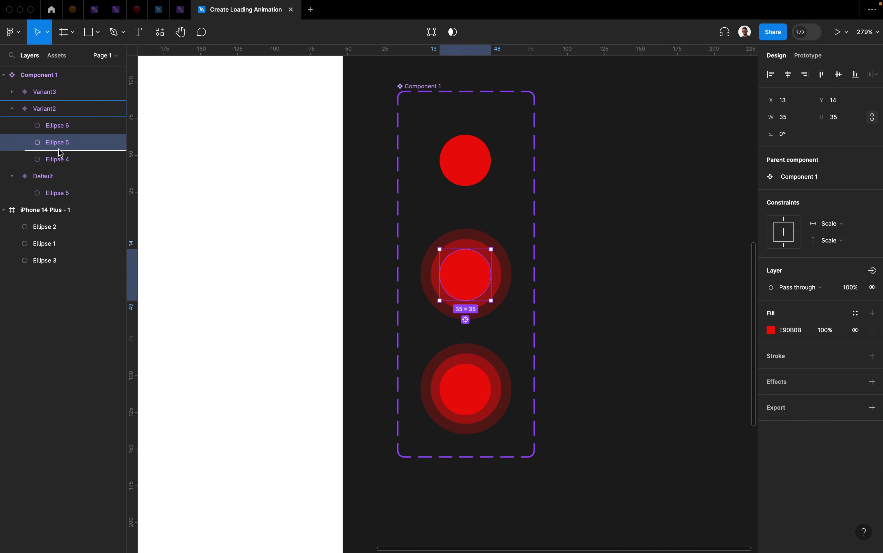
pyautogui.press('super+bracketleft')
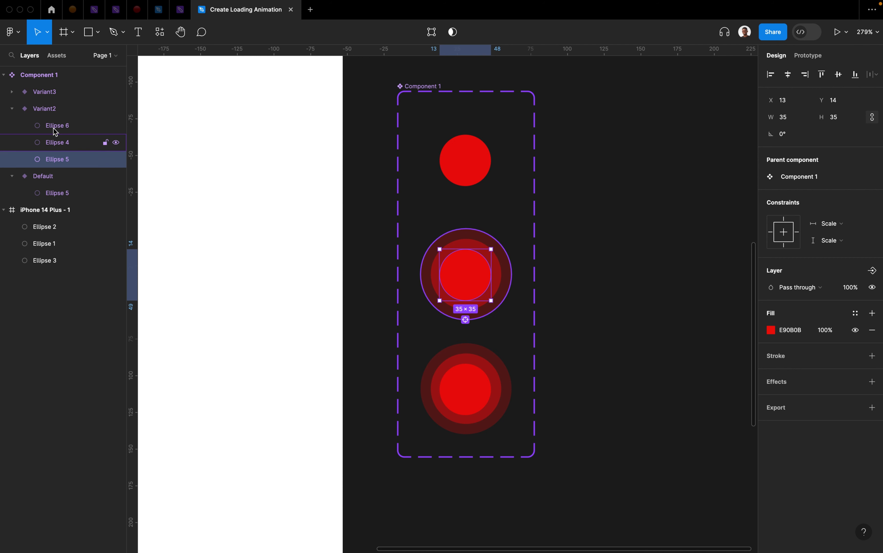
pyautogui.moveTo(61, 126); pyautogui.dragTo(70, 153)
pyautogui.click(60, 130)
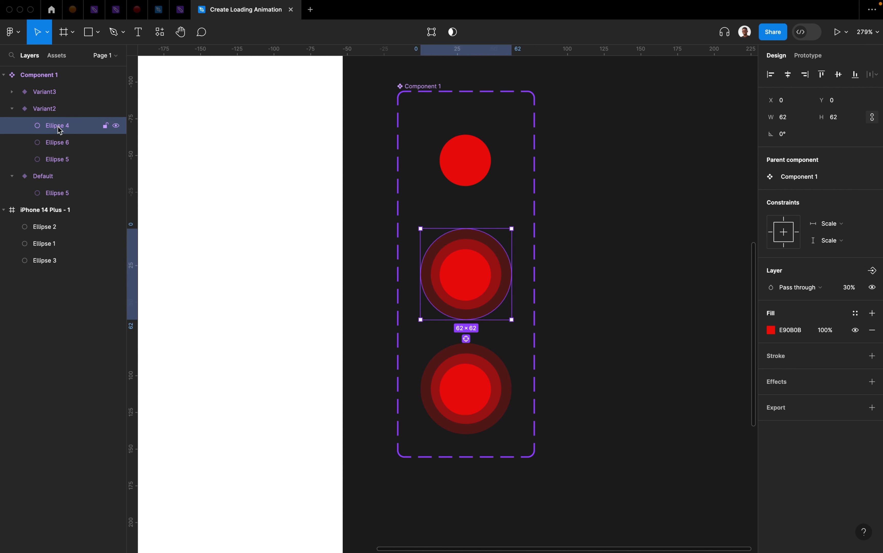
pyautogui.press('Delete')
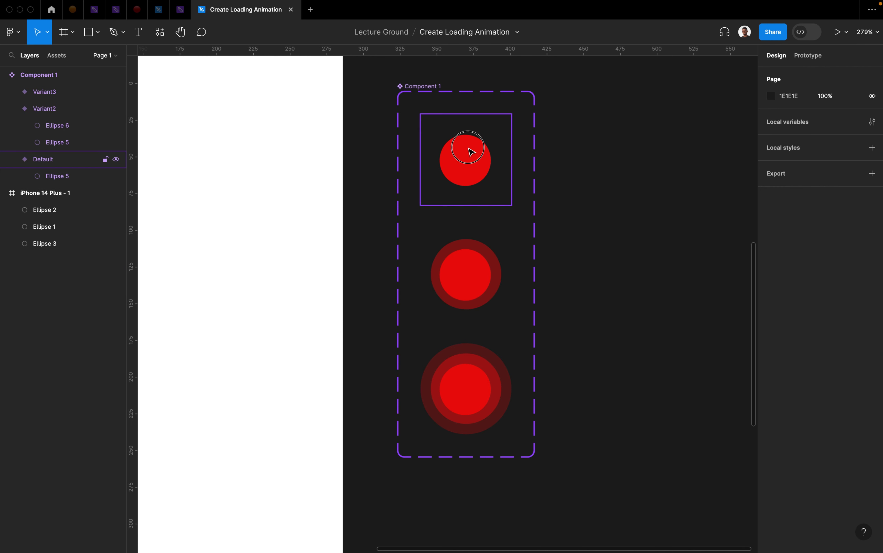
# Step: Create a prototype connection from the default variant to the second variant
pyautogui.click(471, 161)
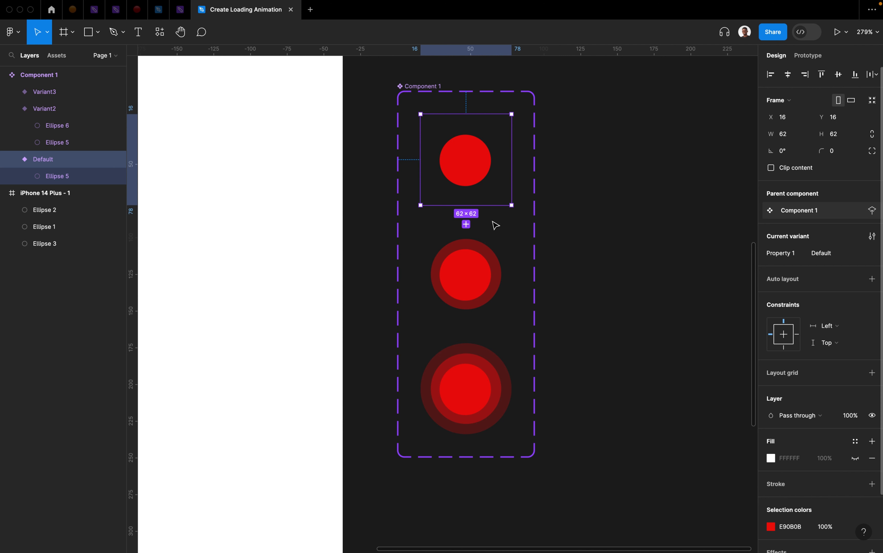
pyautogui.click(807, 59)
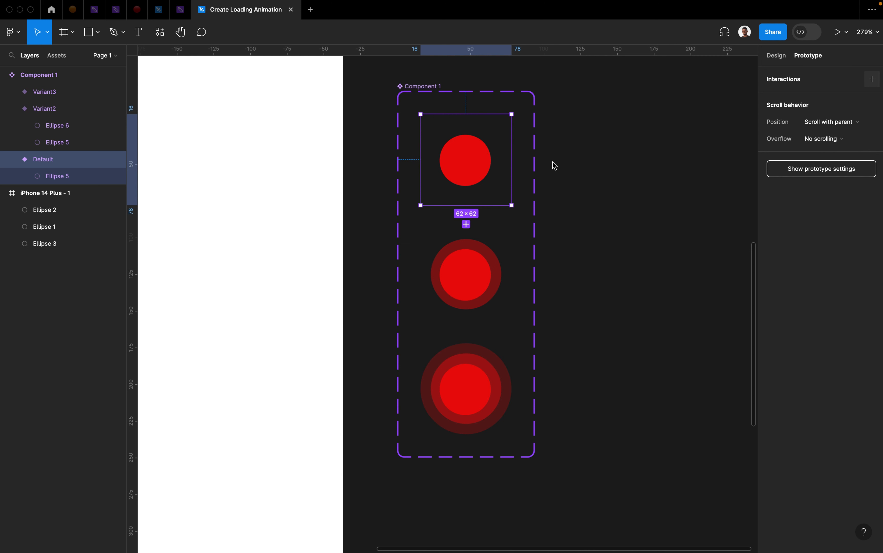
pyautogui.click(512, 160)
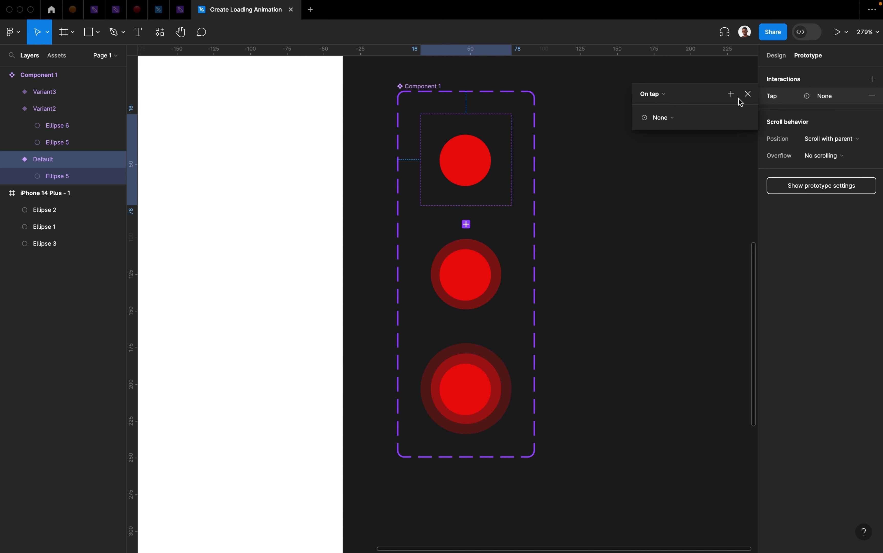
pyautogui.click(748, 94)
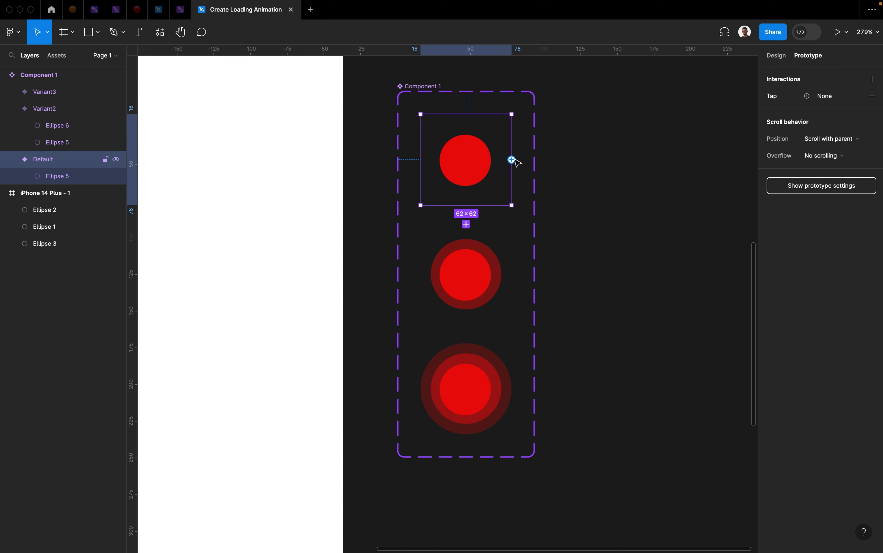
pyautogui.moveTo(511, 160); pyautogui.dragTo(477, 297)
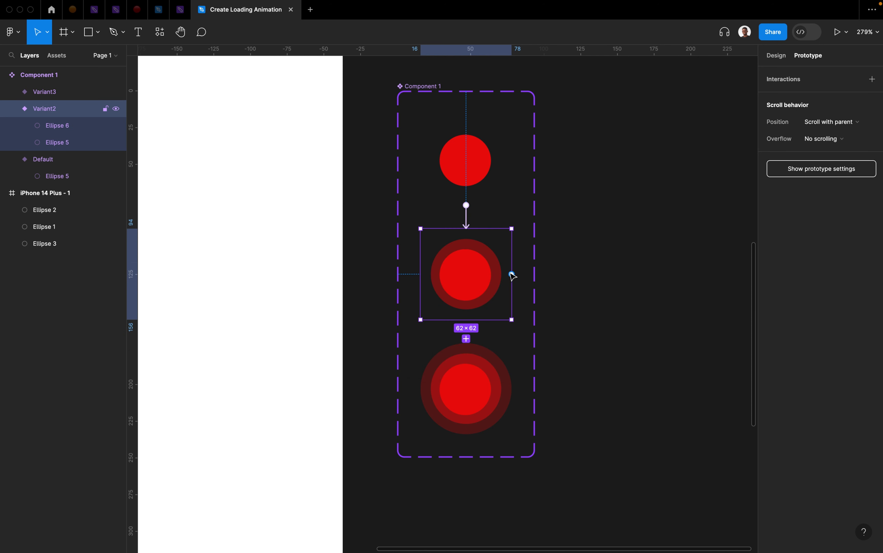
# Step: Connect the second variant to the third and the third back to the default variant, using On tap Change to interactions
pyautogui.moveTo(511, 274); pyautogui.dragTo(474, 411)
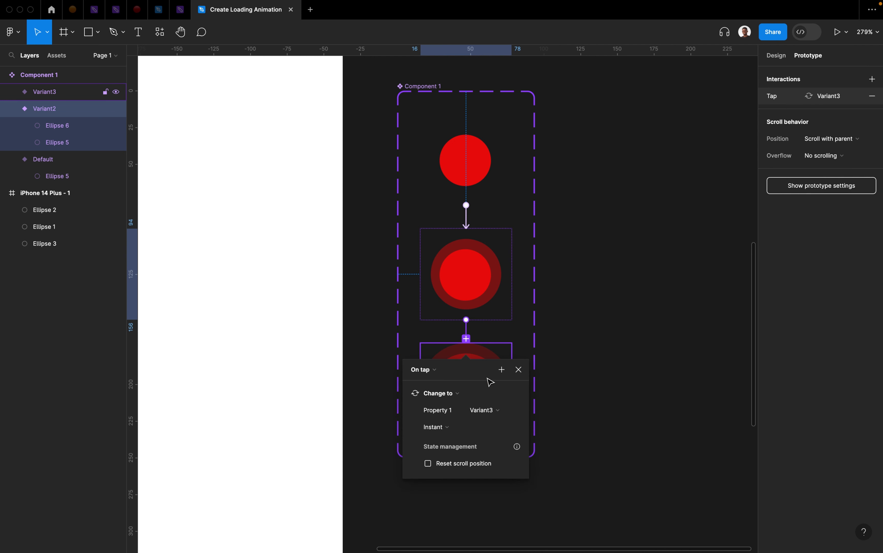
pyautogui.click(524, 373)
pyautogui.click(436, 400)
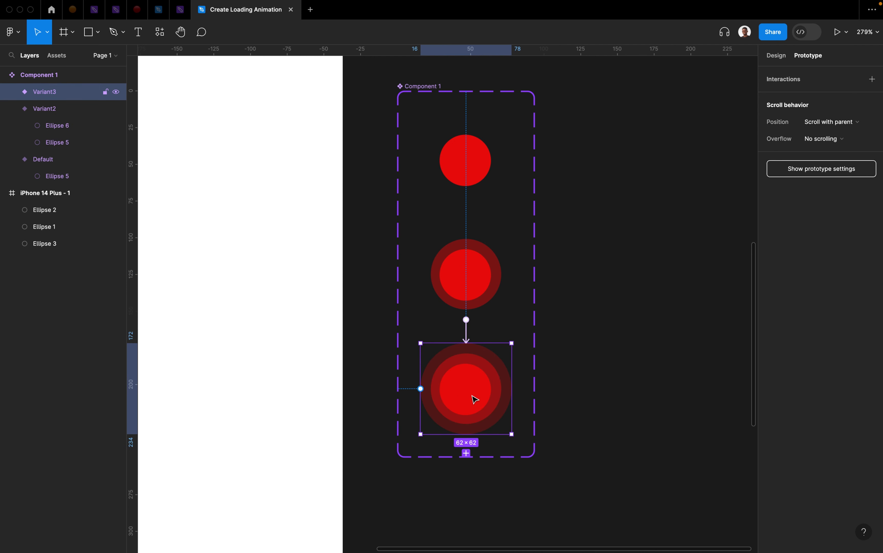
pyautogui.moveTo(512, 388); pyautogui.dragTo(494, 168)
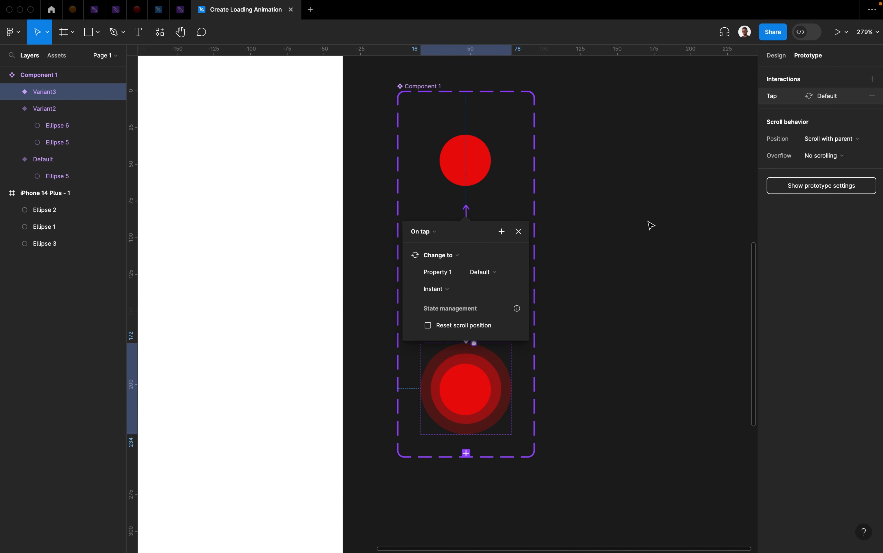
pyautogui.click(645, 234)
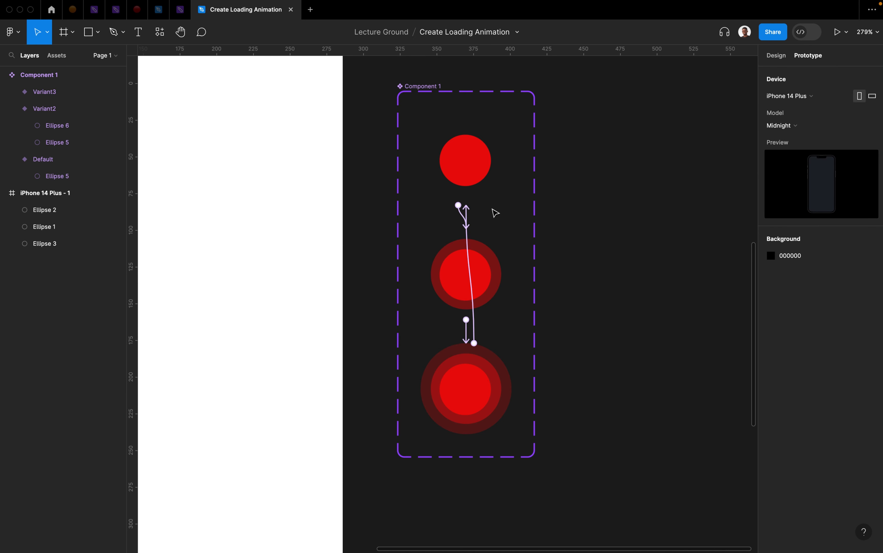
# Step: Change the default variant's interaction trigger to After delay with a 30 ms delay
pyautogui.click(465, 142)
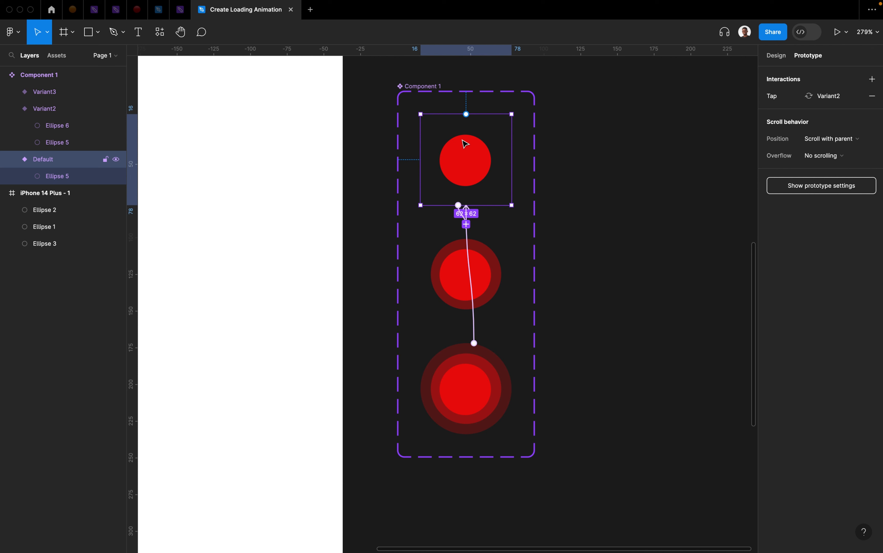
pyautogui.click(800, 102)
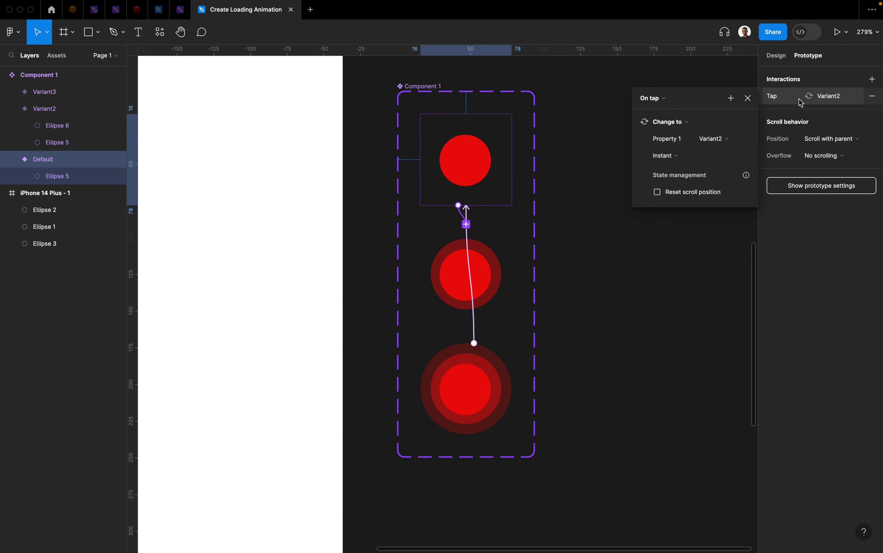
pyautogui.click(661, 99)
pyautogui.click(661, 231)
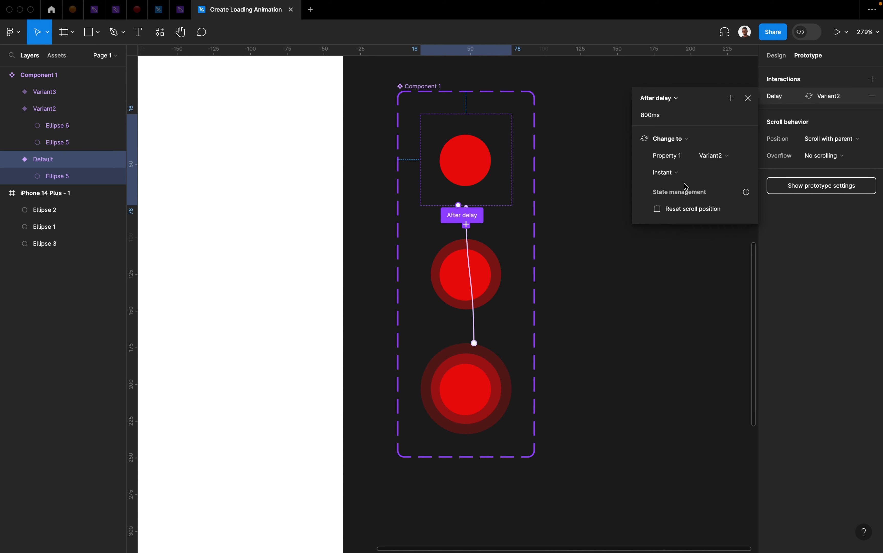
pyautogui.click(670, 117)
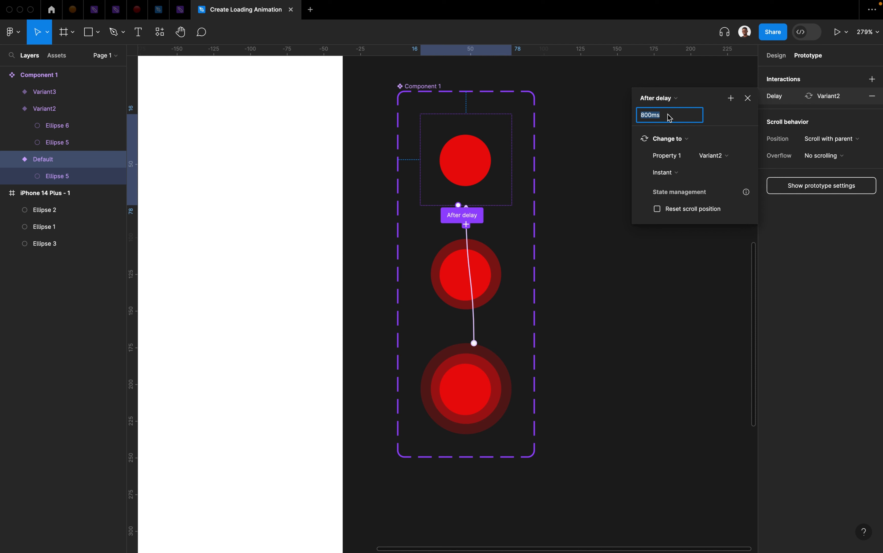
pyautogui.write('1')
pyautogui.press('Return')
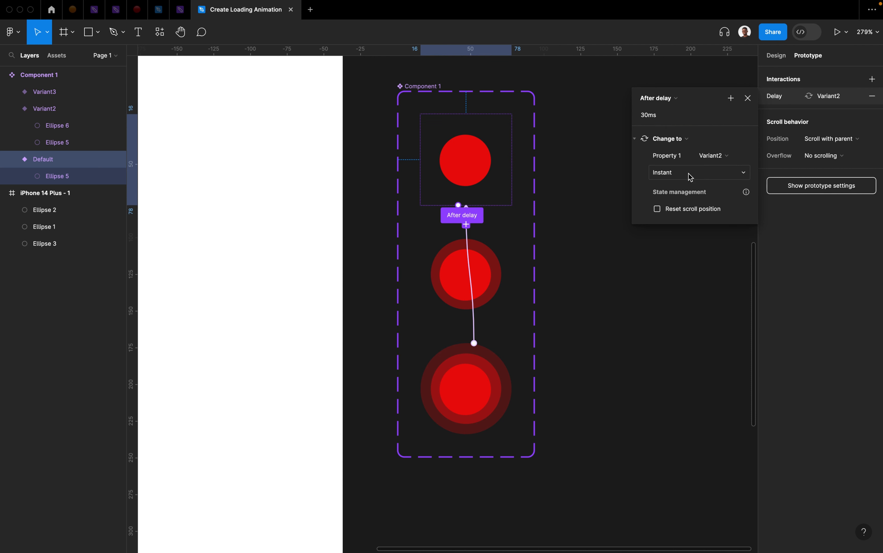
# Step: Set the default variant's Change to transition to Smart animate
pyautogui.click(681, 178)
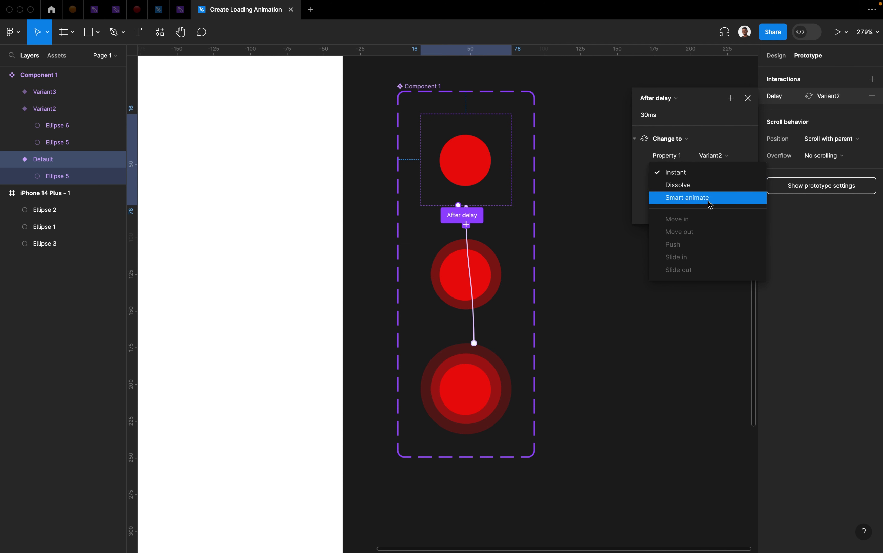
pyautogui.click(709, 204)
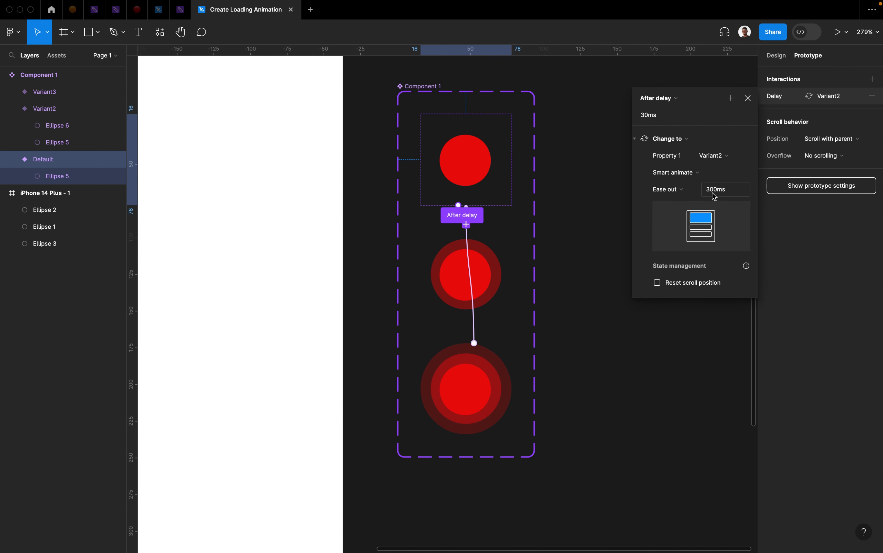
# Step: Change the trigger of the second variant's interaction to After delay
pyautogui.click(498, 270)
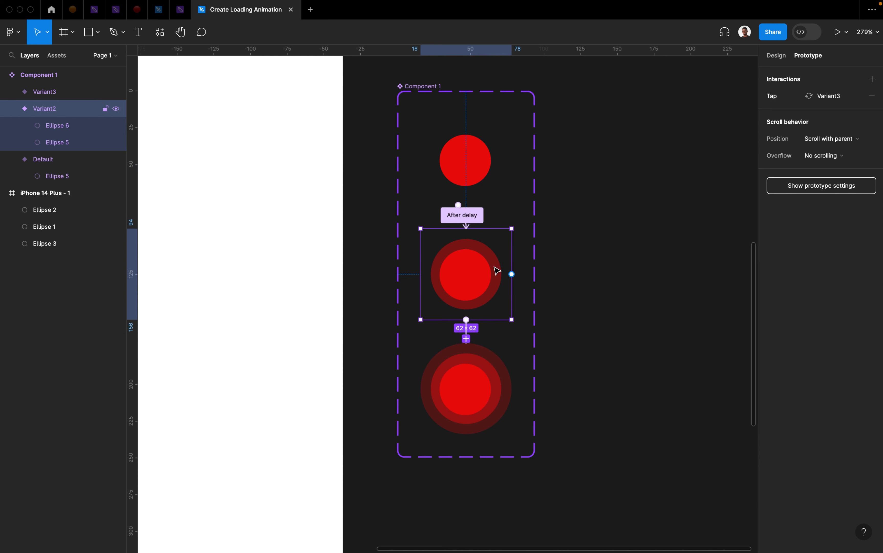
pyautogui.click(817, 98)
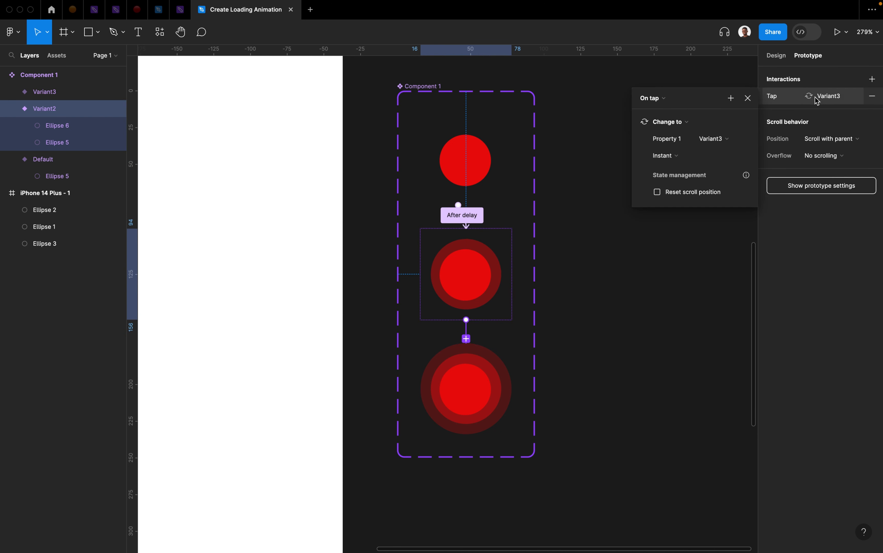
pyautogui.click(656, 103)
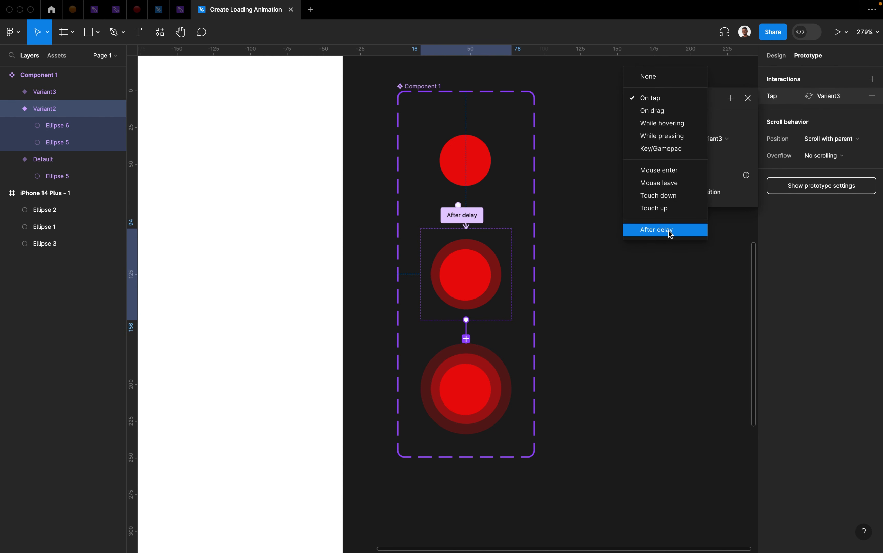
pyautogui.click(653, 80)
pyautogui.click(656, 99)
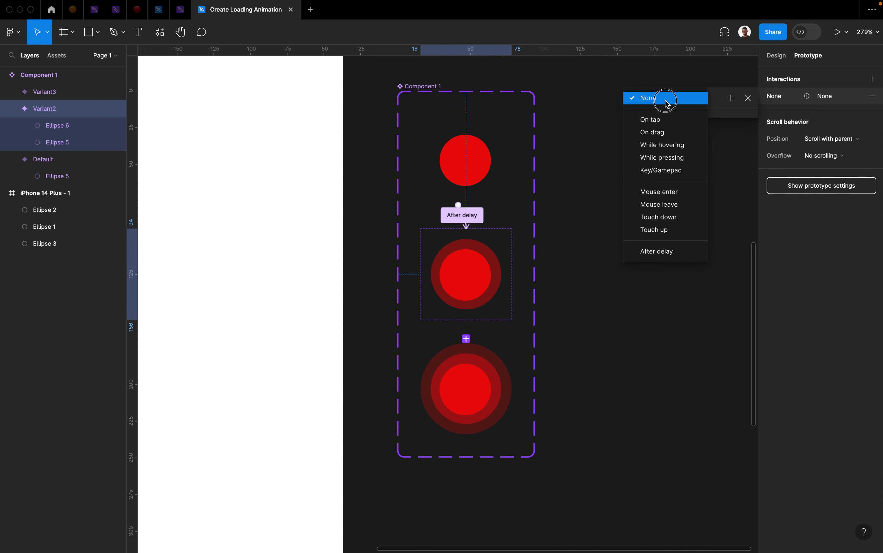
pyautogui.click(665, 252)
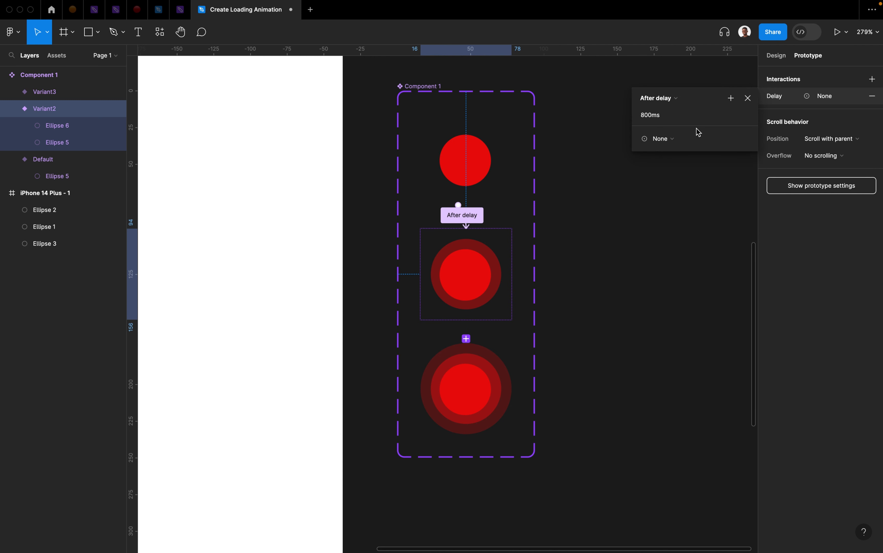
# Step: Reconnect the second variant's delayed interaction to the third variant and set its transition to Smart animate
pyautogui.click(664, 142)
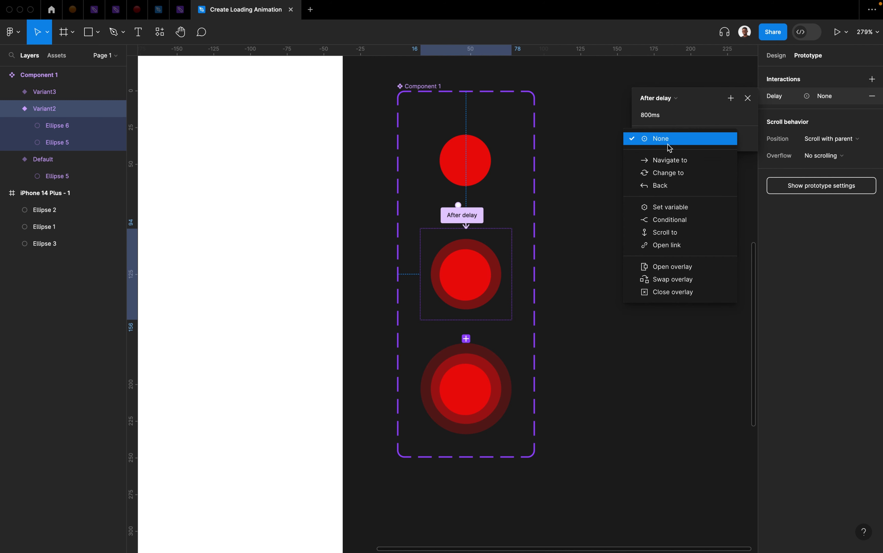
pyautogui.press('Escape')
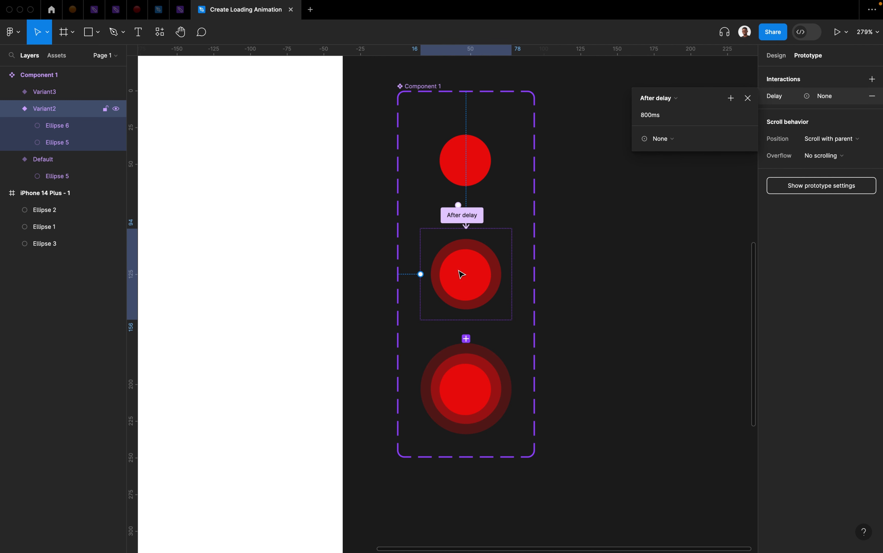
pyautogui.click(512, 274)
pyautogui.moveTo(513, 274); pyautogui.dragTo(639, 257)
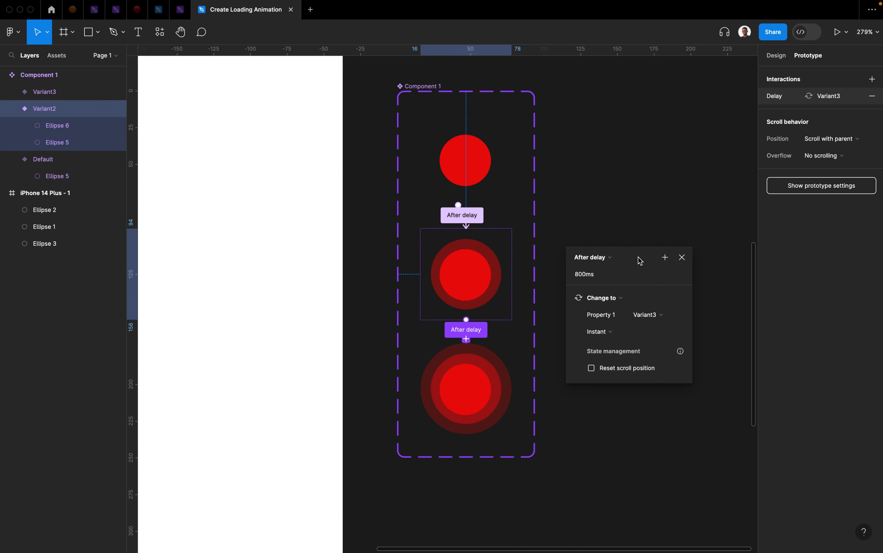
pyautogui.click(613, 340)
pyautogui.click(623, 361)
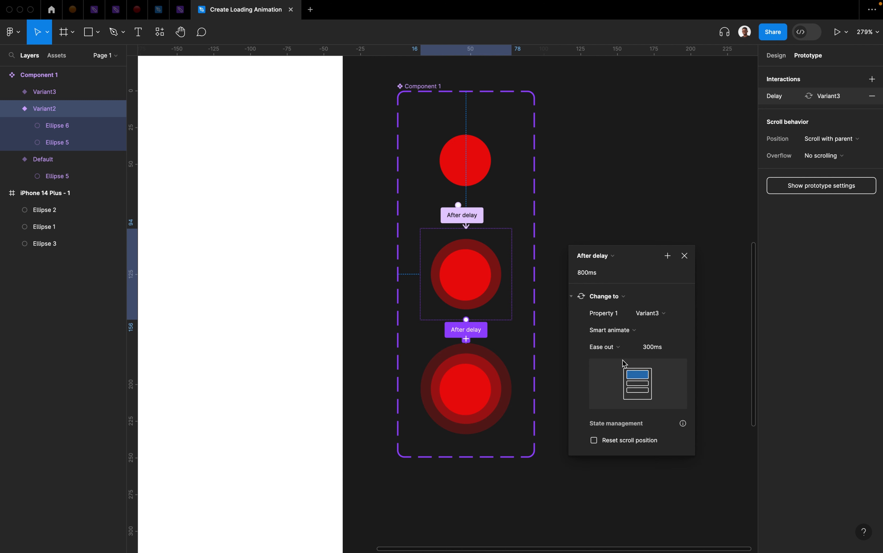
pyautogui.click(593, 277)
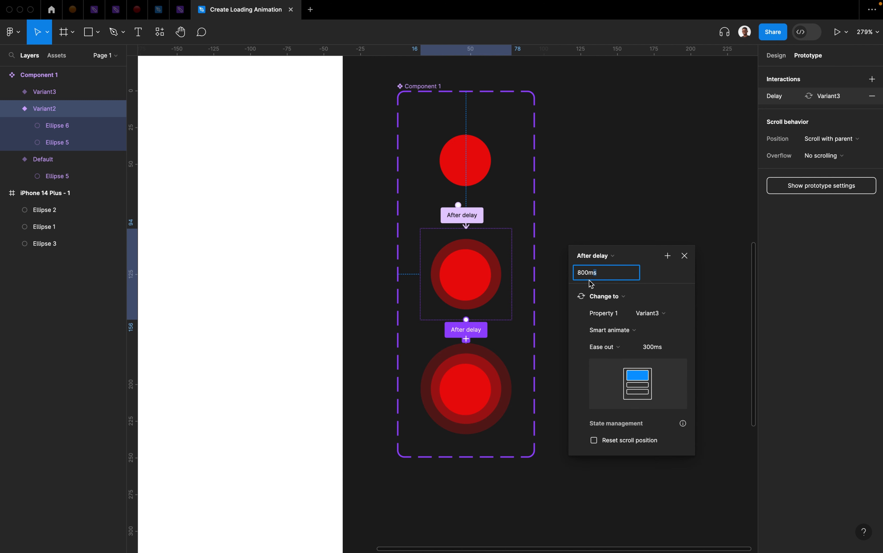
# Step: Change the third variant's interaction back to the default to an After delay trigger with a Smart animate transition
pyautogui.click(488, 389)
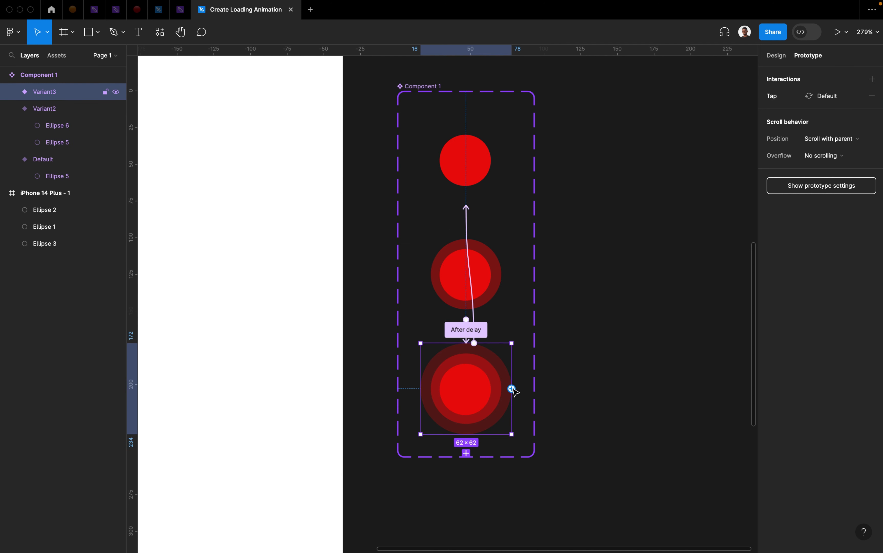
pyautogui.click(811, 97)
pyautogui.click(660, 99)
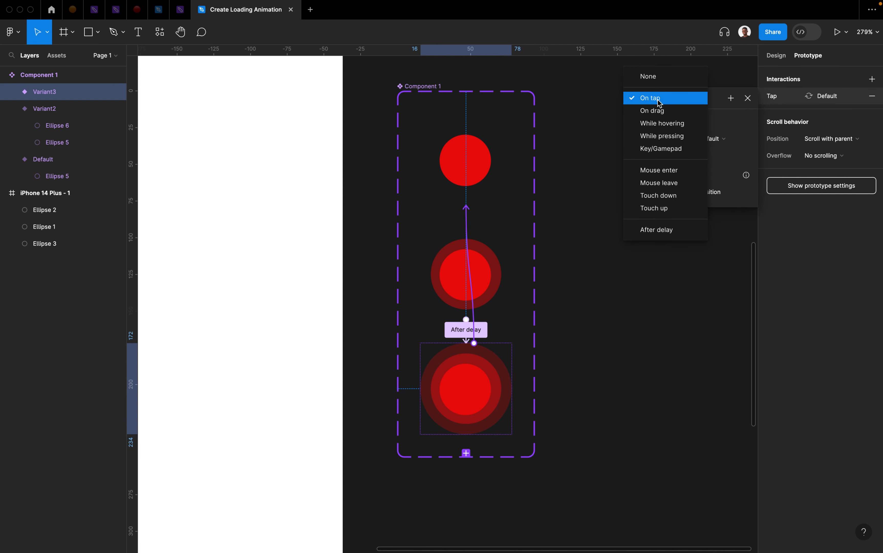
pyautogui.click(660, 231)
pyautogui.click(667, 173)
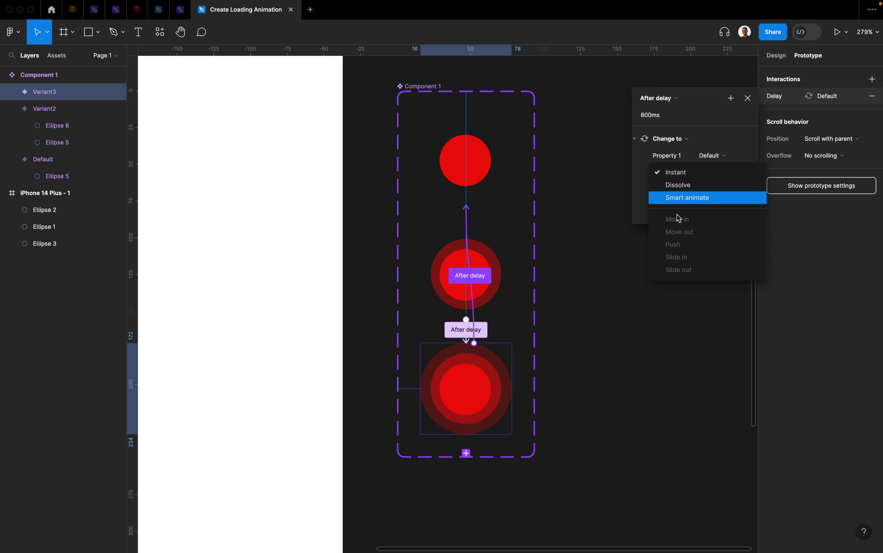
pyautogui.click(685, 198)
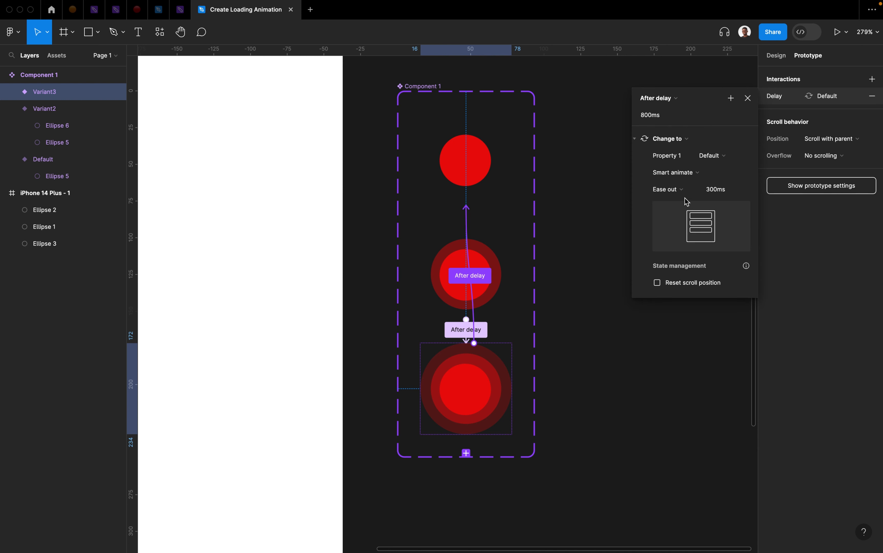
pyautogui.click(747, 98)
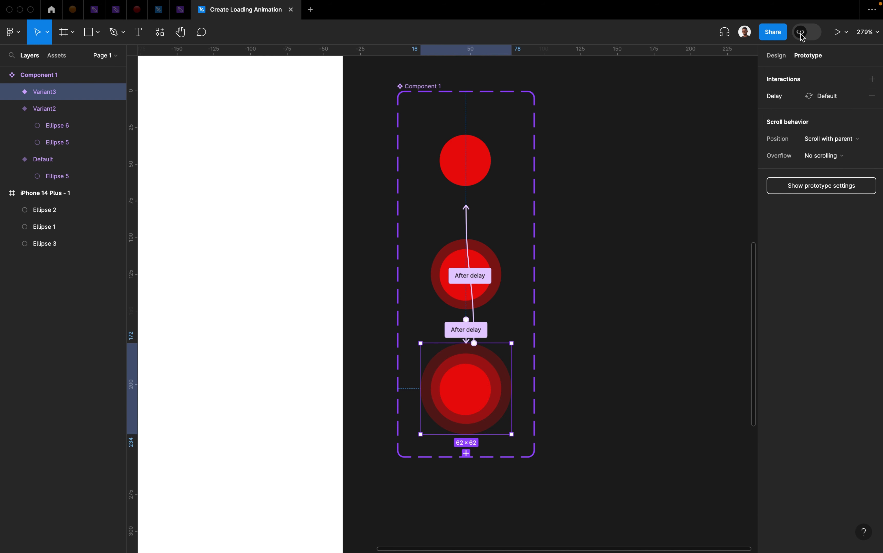
# Step: Launch the prototype presentation and return to the design file with nothing selected
pyautogui.click(838, 35)
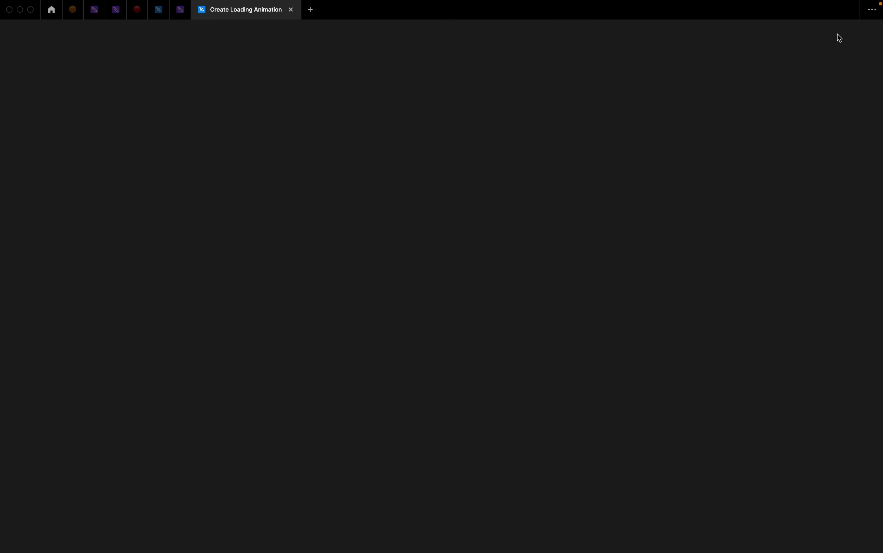
pyautogui.click(266, 14)
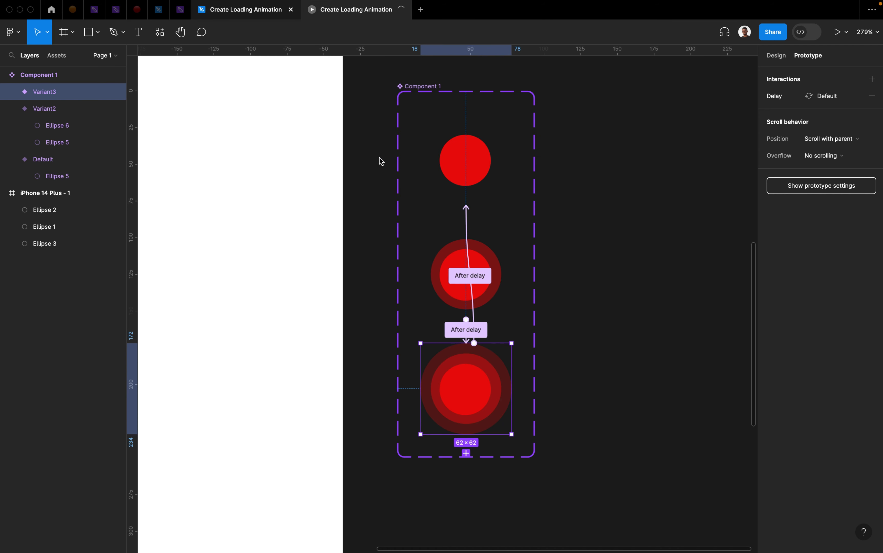
pyautogui.moveTo(361, 166); pyautogui.dragTo(568, 200)
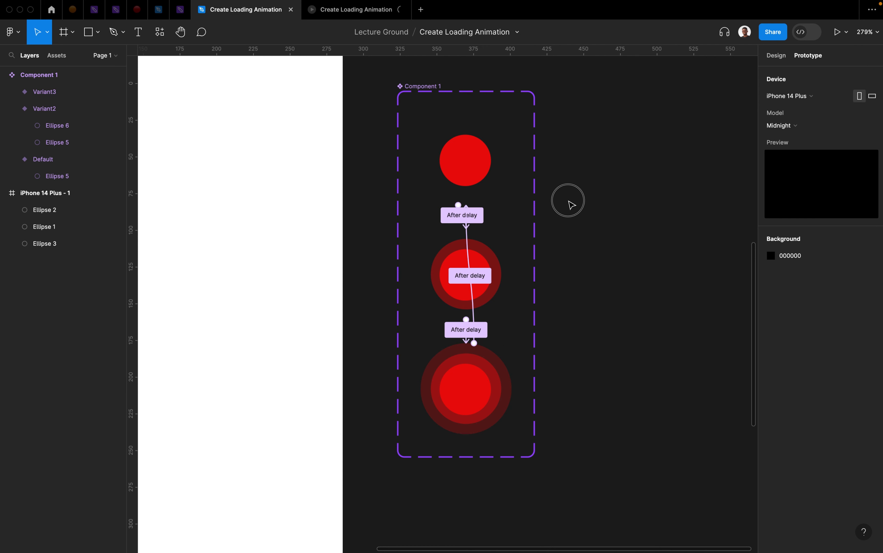
# Step: Place an instance of the local Component 1 on the iPhone 14 Plus frame, below the original circles
pyautogui.click(362, 143)
pyautogui.scroll(-5, 363, 143)
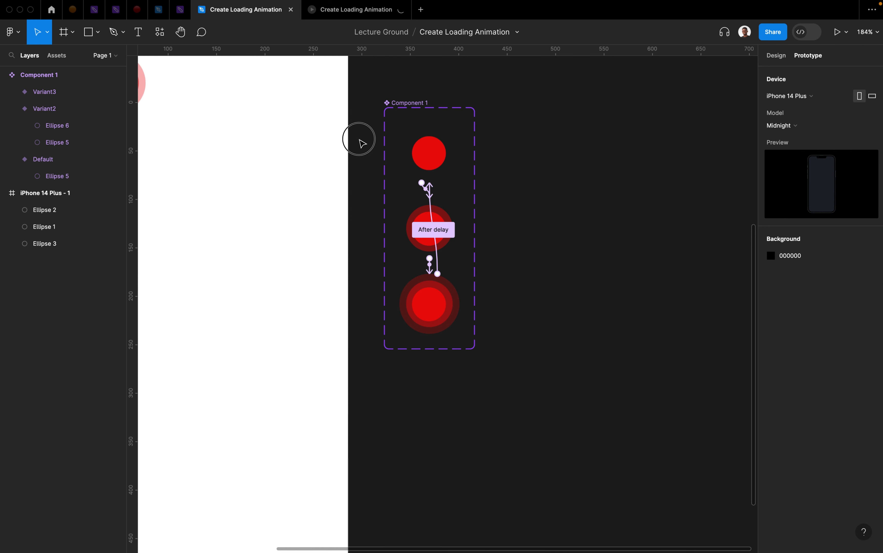
pyautogui.hscroll(-5, 498, 154)
pyautogui.scroll(1, 498, 154)
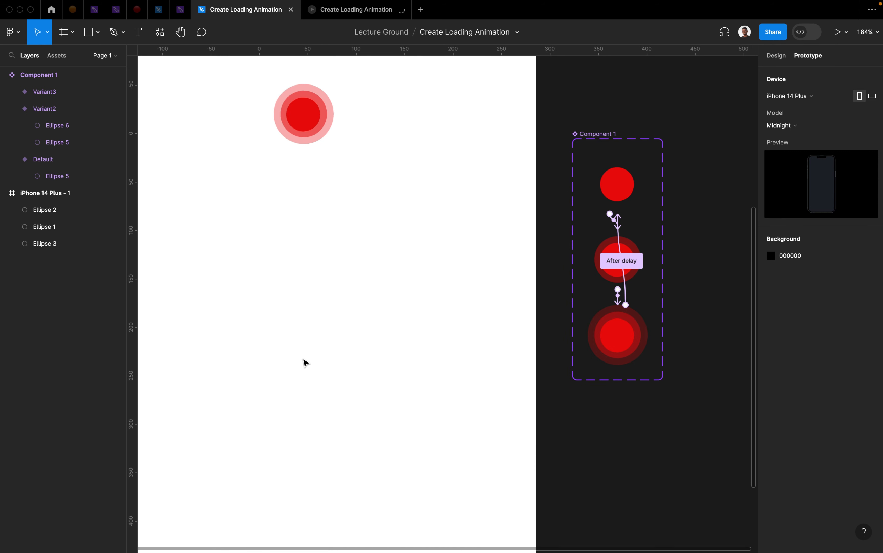
pyautogui.click(57, 58)
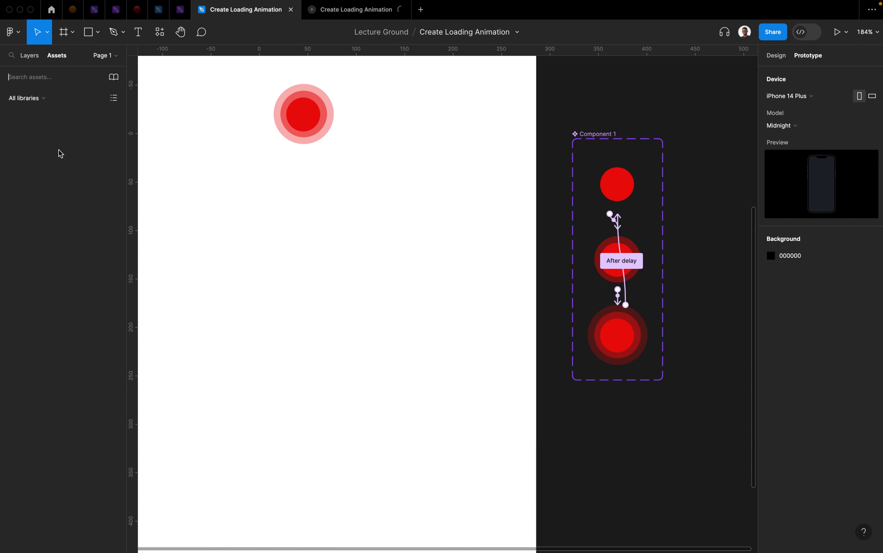
pyautogui.moveTo(29, 168); pyautogui.dragTo(338, 270)
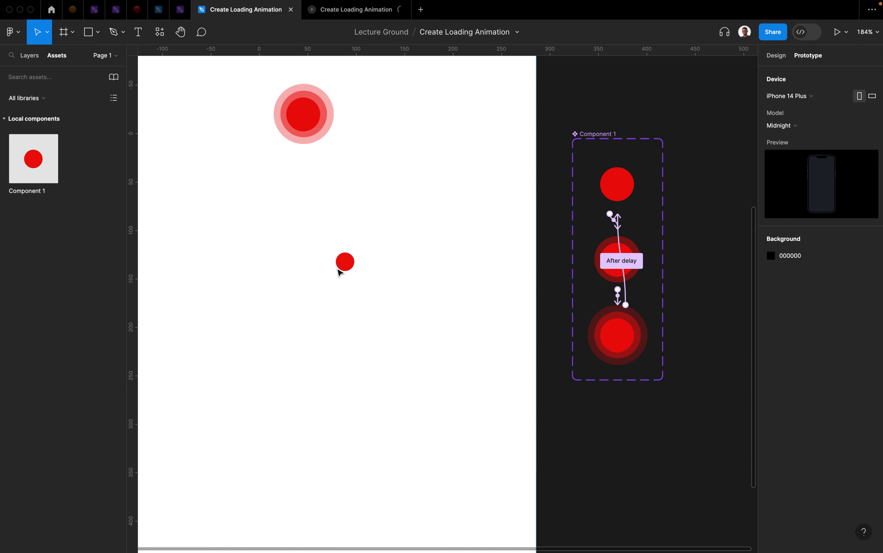
pyautogui.click(339, 271)
# Step: Delete the three original concentric ellipses from the iPhone 14 Plus frame, keeping only the component instance
pyautogui.scroll(-5, 339, 269)
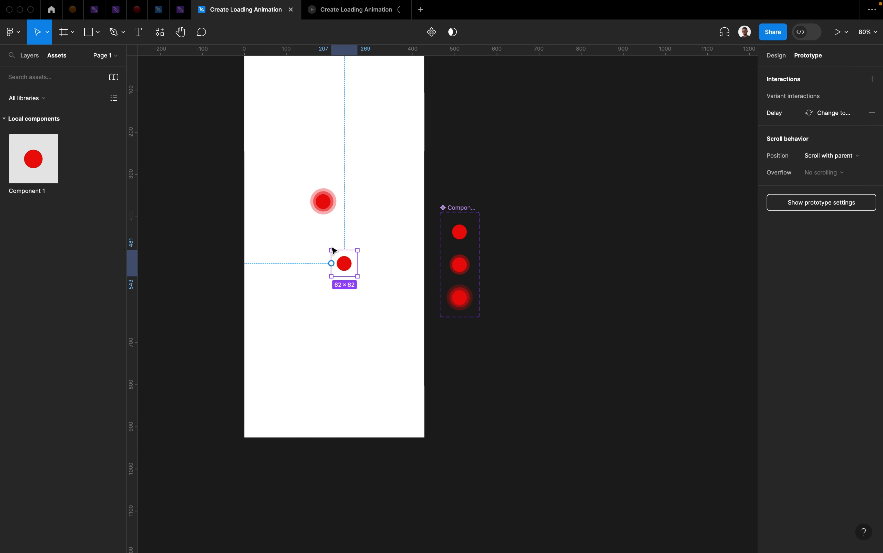
pyautogui.click(321, 204)
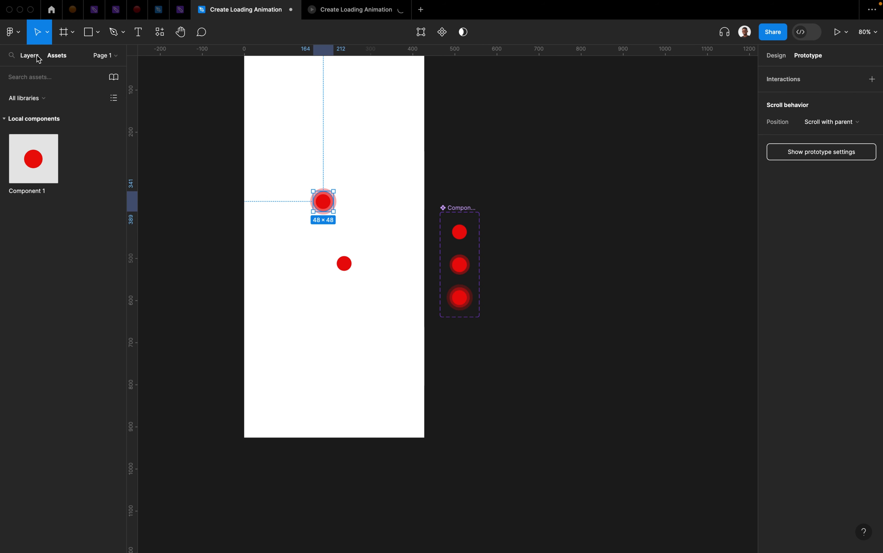
pyautogui.hotkey('alt', '1')
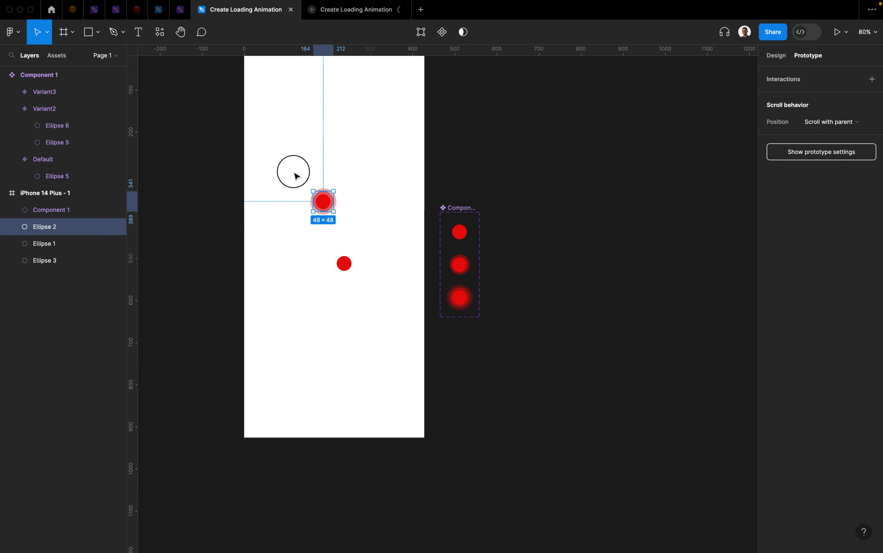
pyautogui.moveTo(271, 165); pyautogui.dragTo(397, 247)
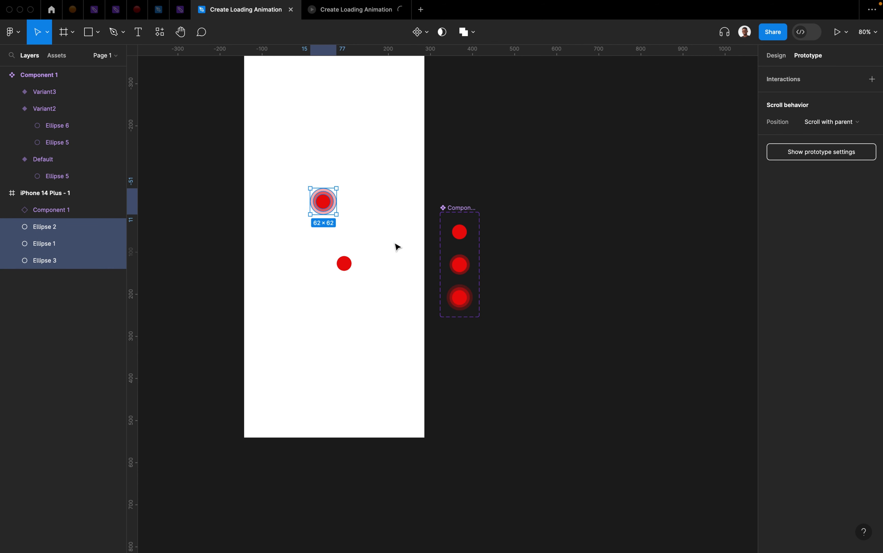
pyautogui.press('Delete')
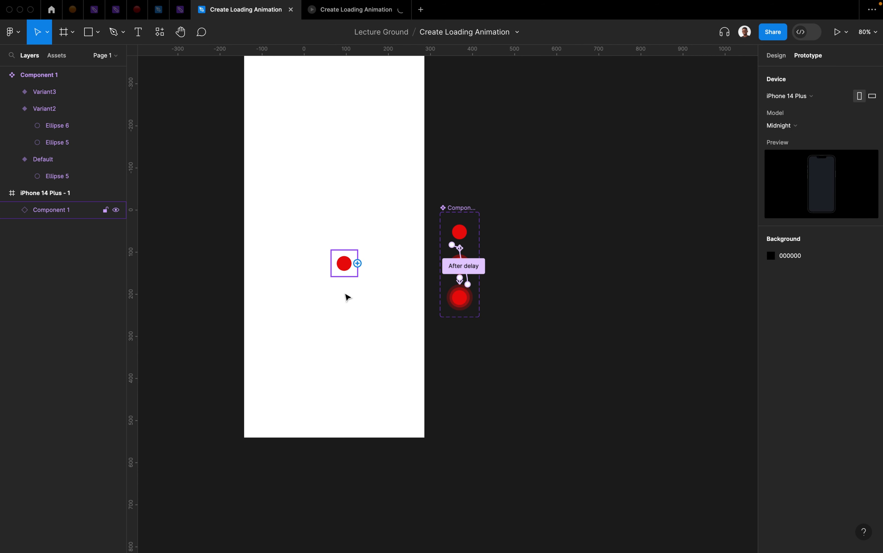
# Step: Center the component instance vertically and horizontally in the iPhone 14 Plus frame
pyautogui.scroll(3, 347, 295)
pyautogui.click(343, 330)
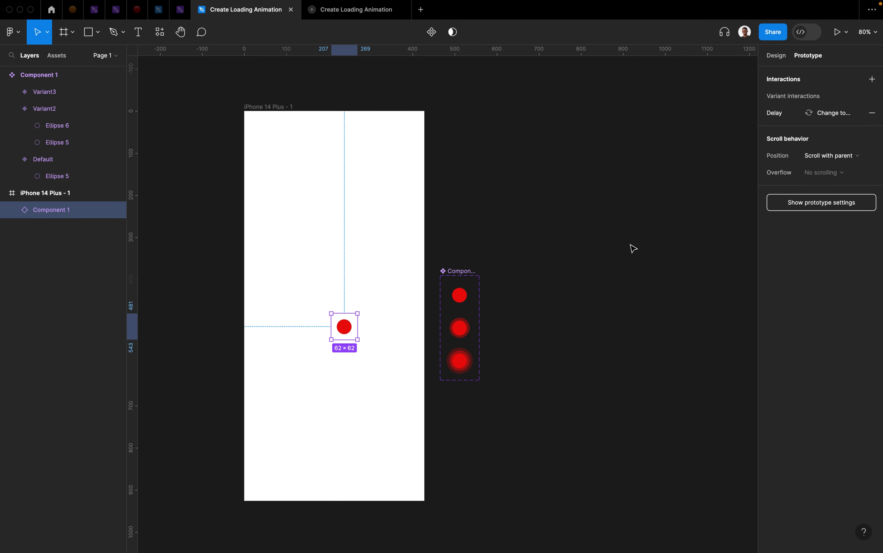
pyautogui.hotkey('alt', 'v')
pyautogui.hotkey('alt', 'h')
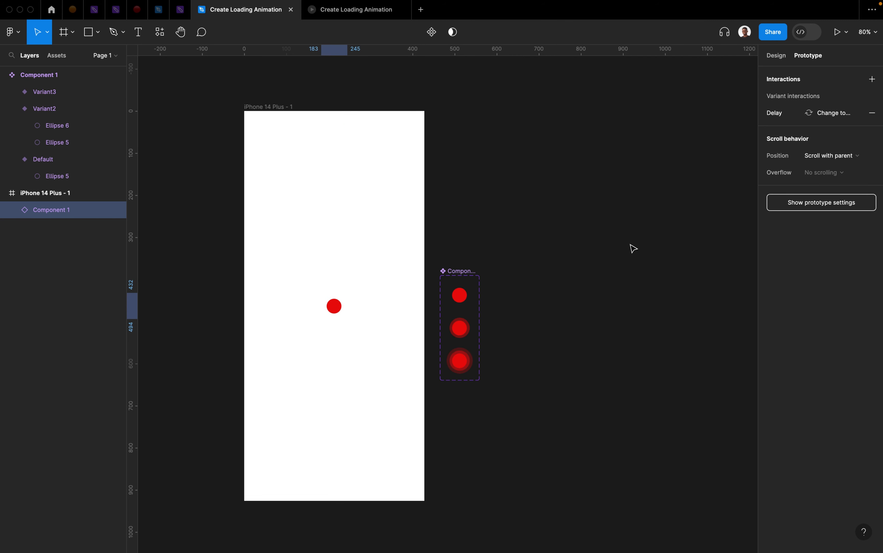
# Step: Watch the loading animation in the prototype preview and return to the design file
pyautogui.click(333, 14)
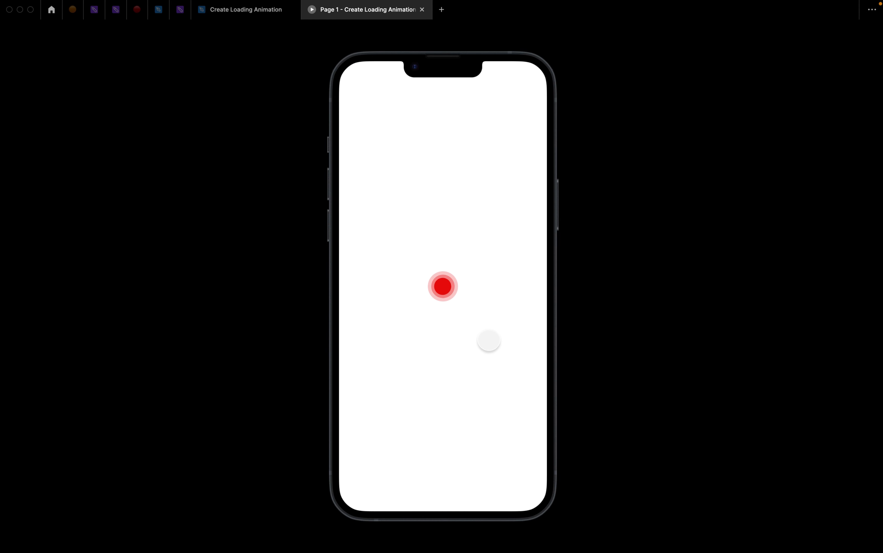
pyautogui.click(241, 11)
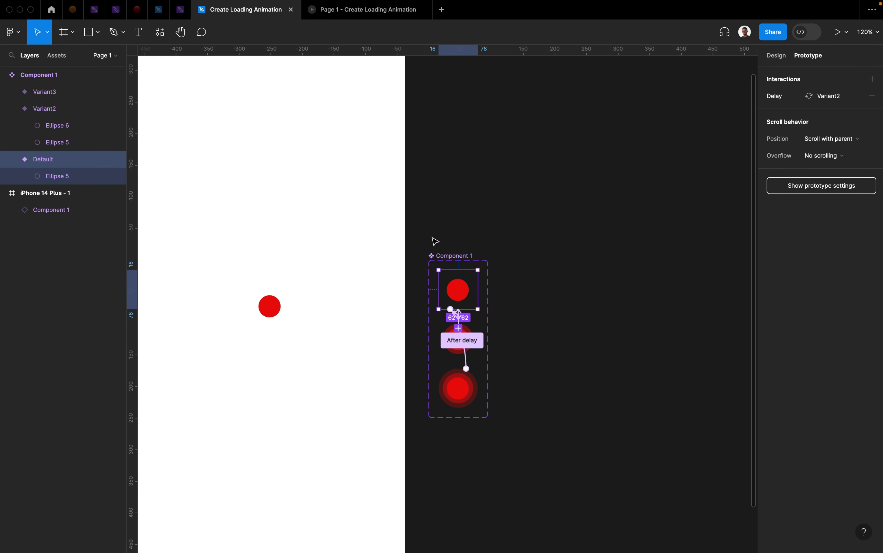
pyautogui.click(625, 184)
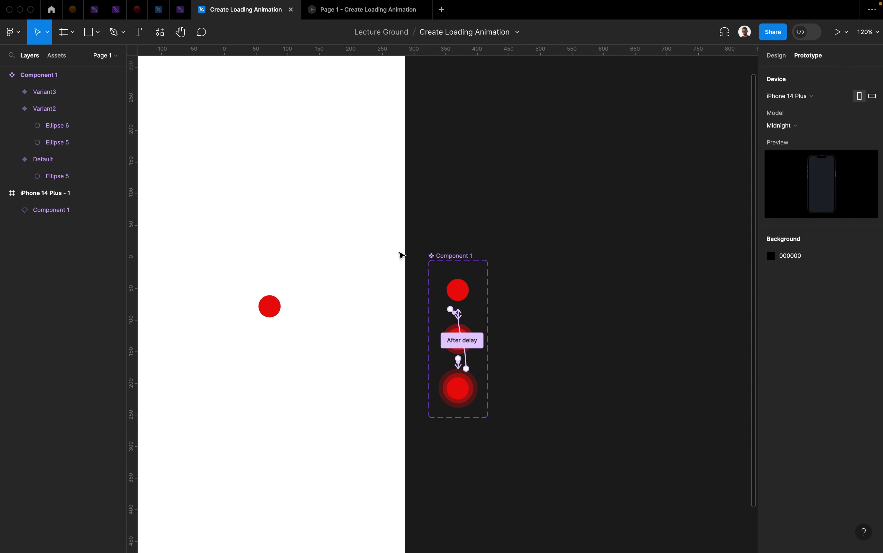
pyautogui.scroll(-3, 508, 275)
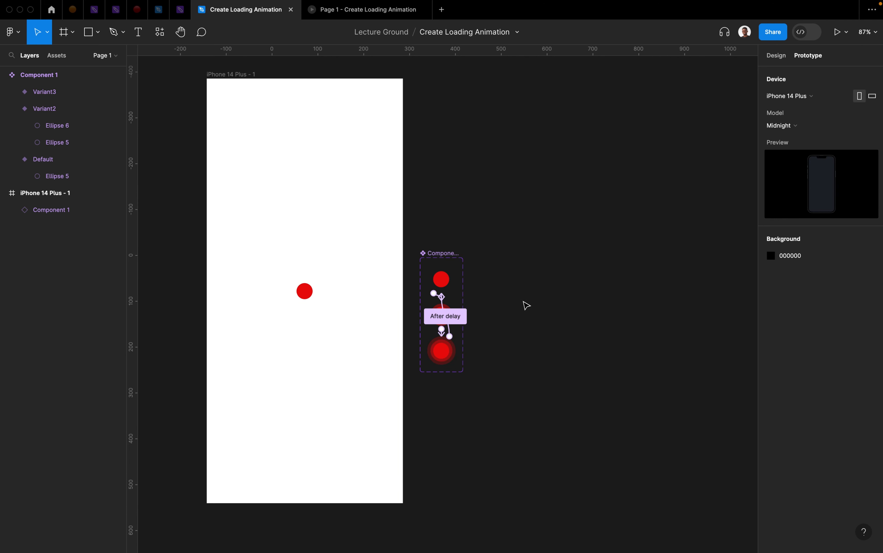
# Step: Draw a circle about 91 × 91 in the empty area beside Component 1 and hollow it into a thin, full ring
pyautogui.scroll(5, 527, 307)
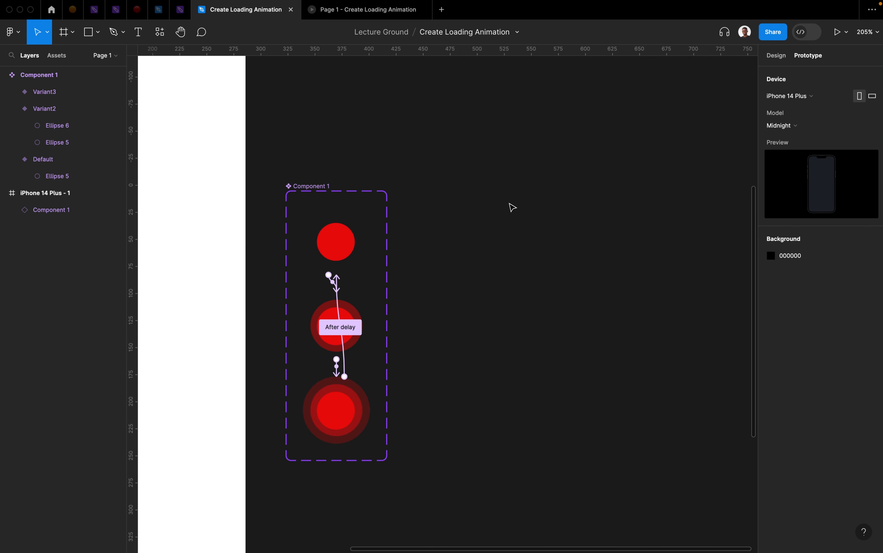
pyautogui.press('r')
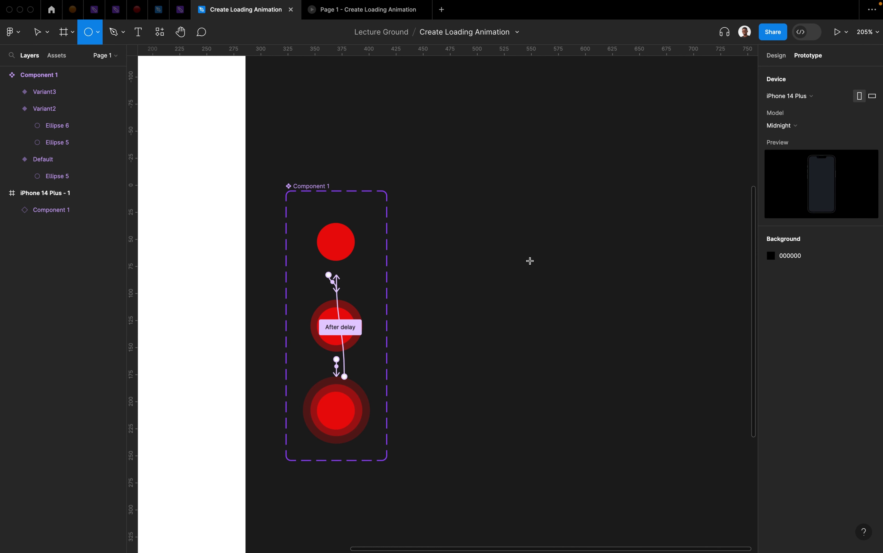
pyautogui.moveTo(499, 235); pyautogui.dragTo(597, 334)
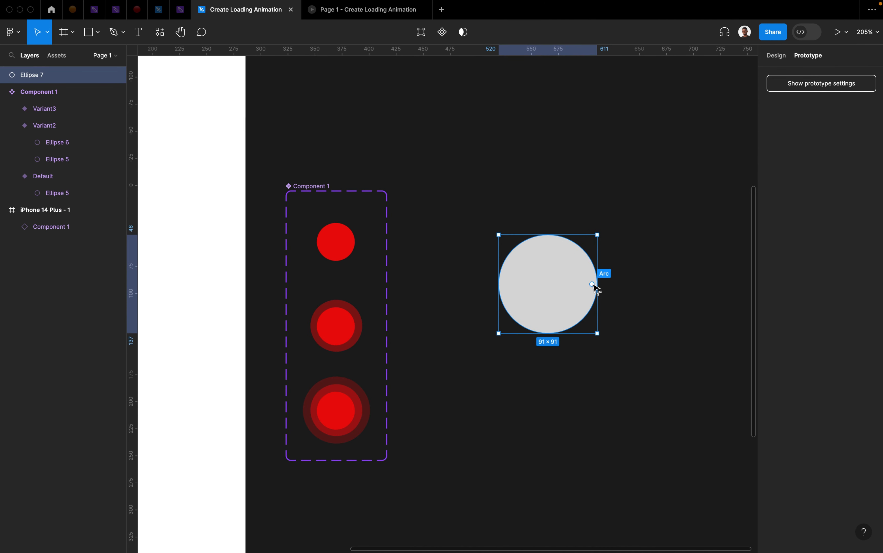
pyautogui.moveTo(592, 284); pyautogui.dragTo(553, 246)
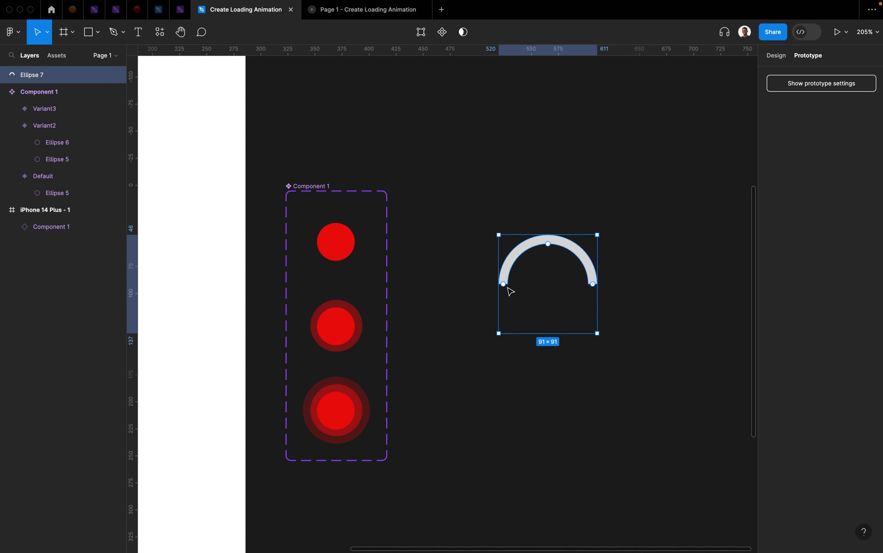
pyautogui.moveTo(504, 285); pyautogui.dragTo(600, 289)
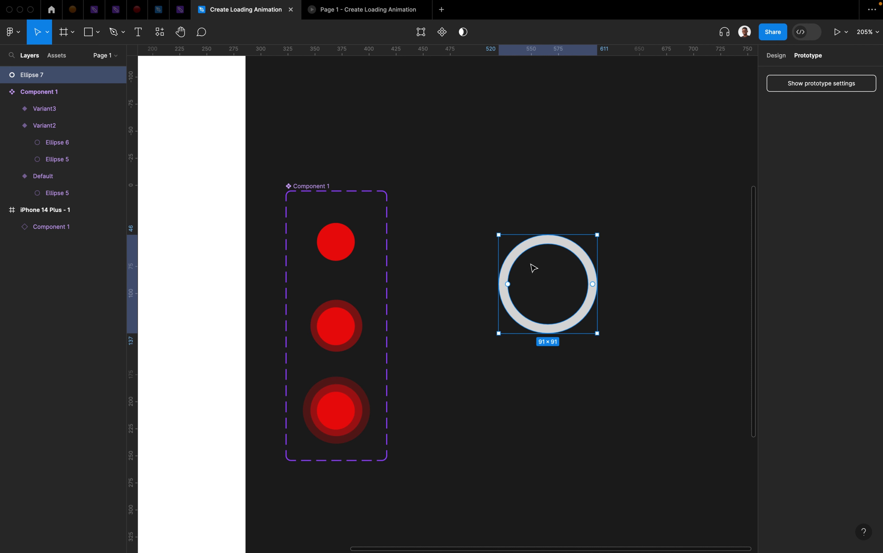
# Step: Reposition the ring closer to Component 1, turn it into a component and add a second variant
pyautogui.moveTo(532, 264); pyautogui.dragTo(511, 231)
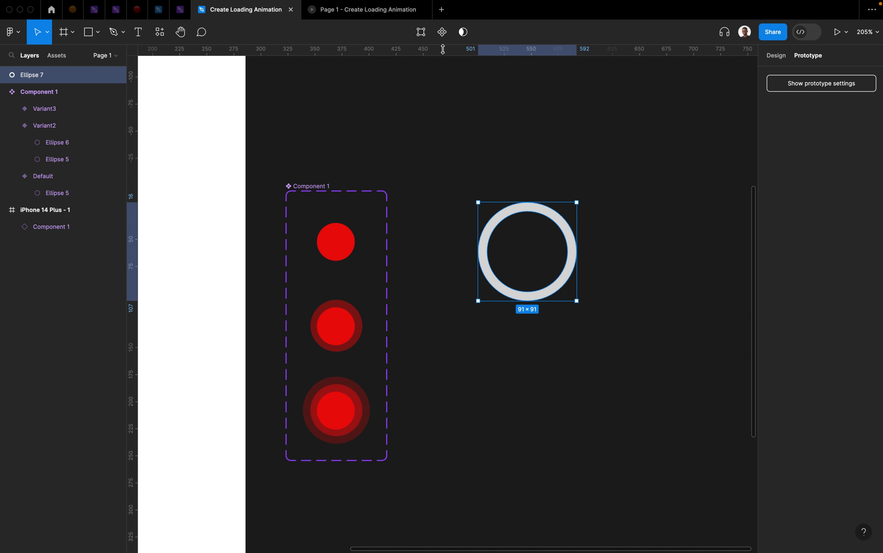
pyautogui.click(444, 36)
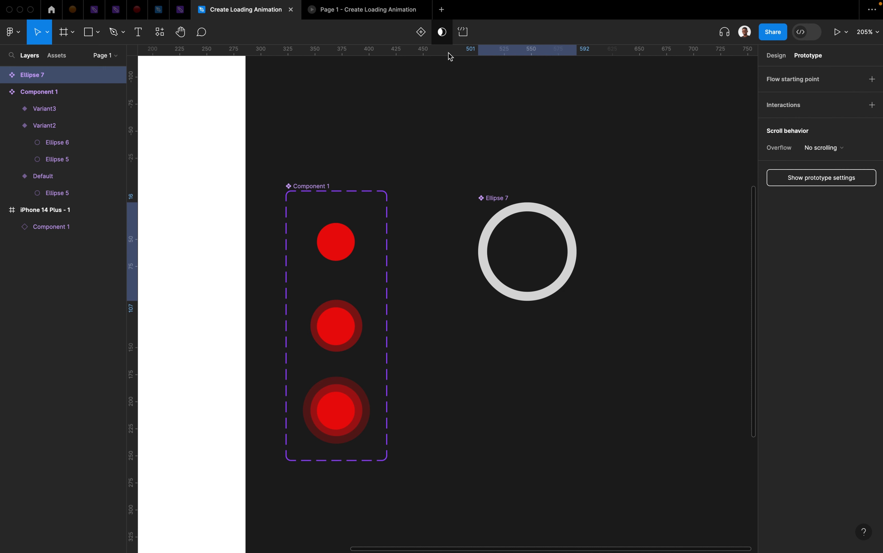
pyautogui.click(421, 32)
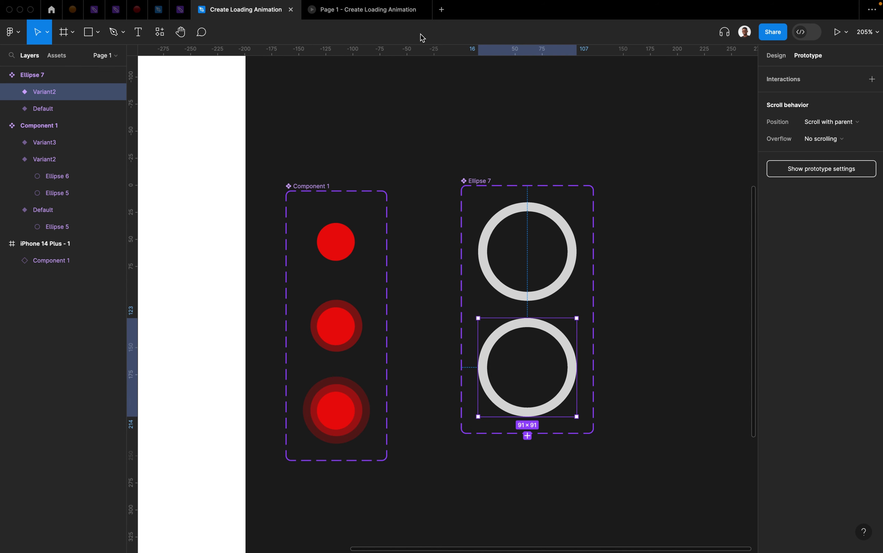
# Step: Duplicate the ring inside the second variant and cut the copy down to an upper-right quarter arc with a -25% sweep
pyautogui.click(488, 362)
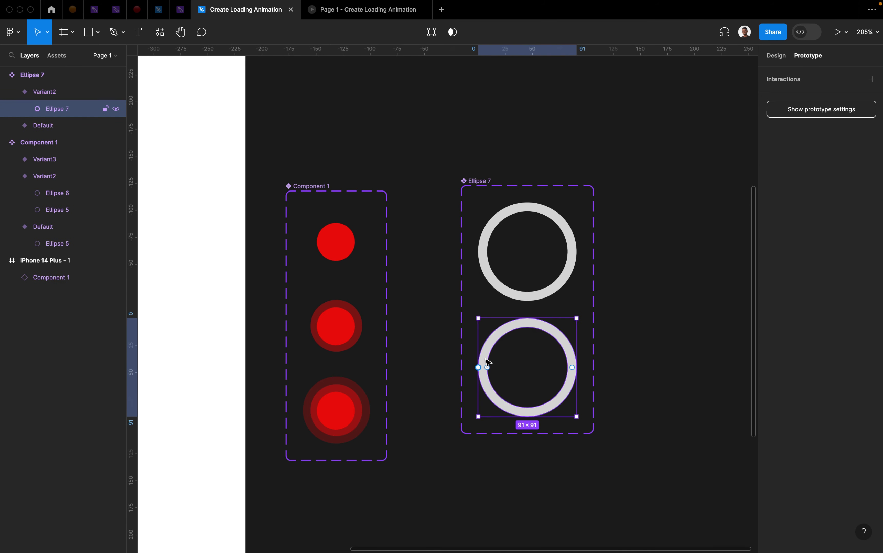
pyautogui.hotkey('ctrl', 'd')
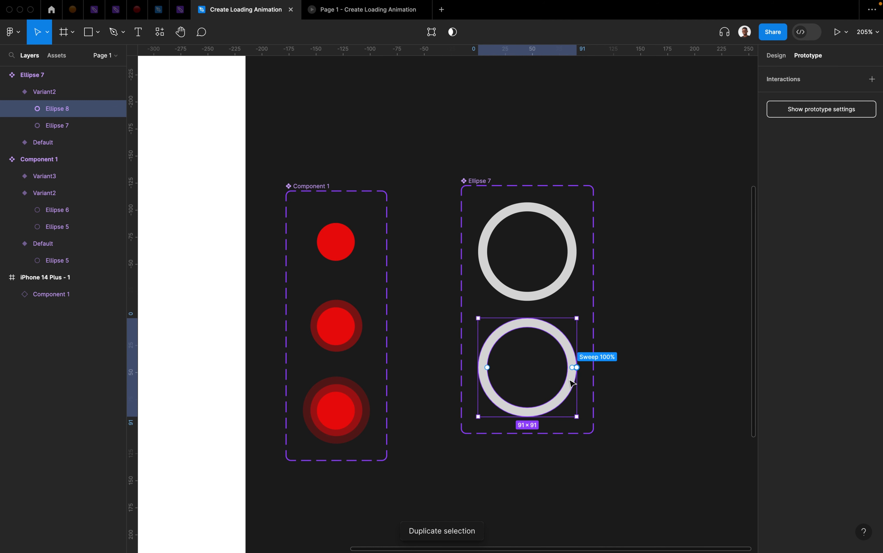
pyautogui.moveTo(573, 368); pyautogui.dragTo(528, 321)
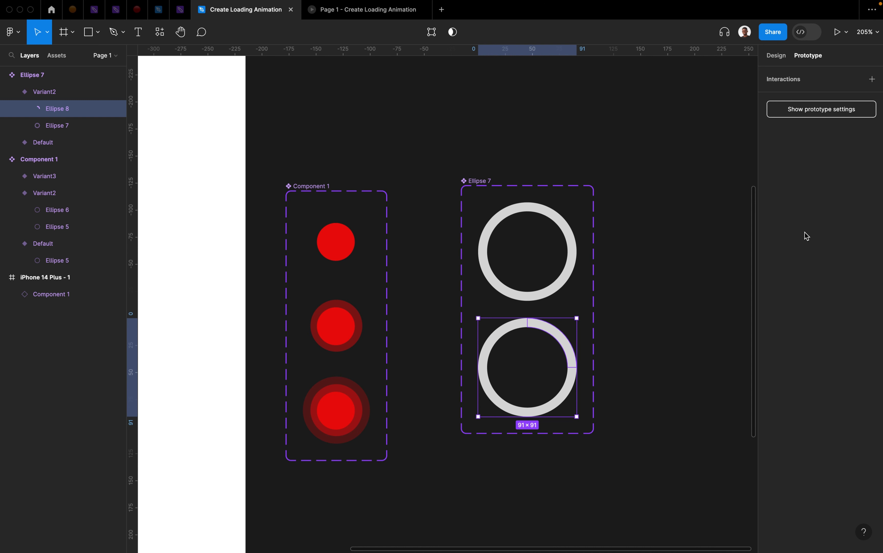
# Step: Fill the quarter arc in the second variant with the document's red, E90B0B
pyautogui.click(774, 57)
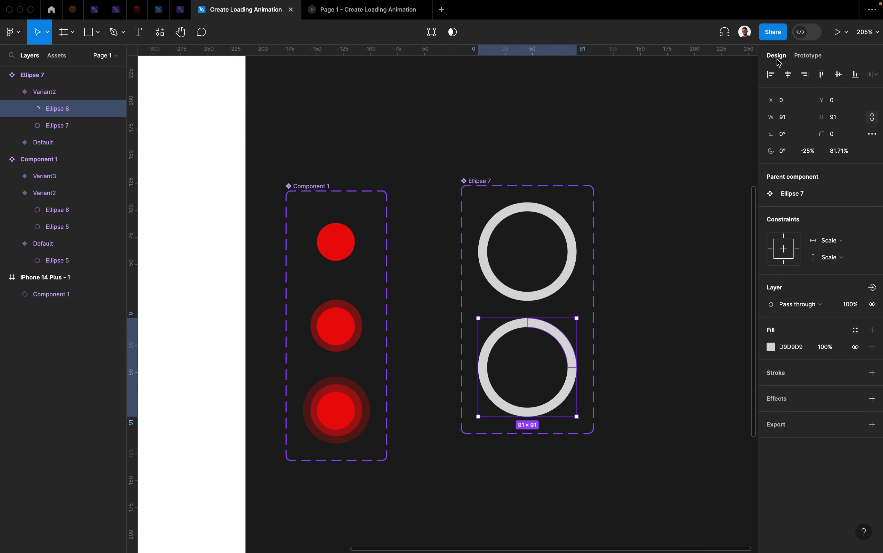
pyautogui.click(772, 347)
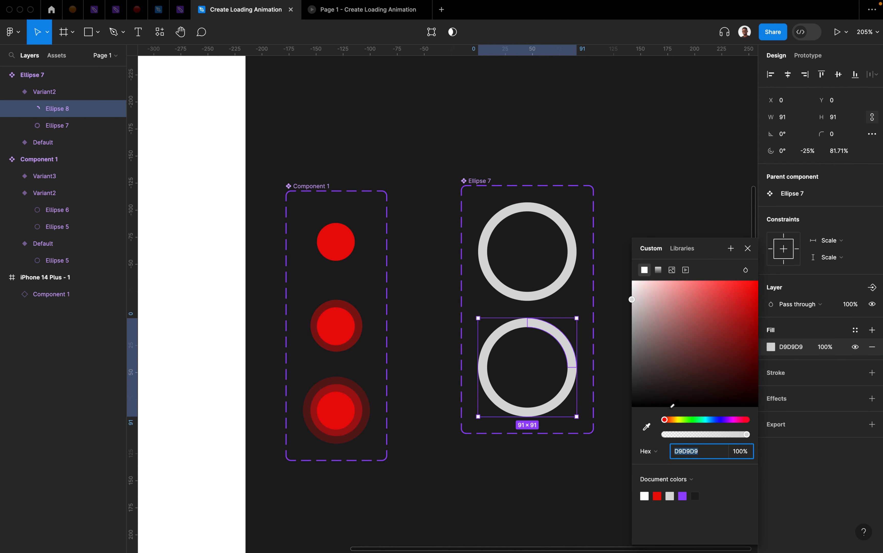
pyautogui.click(657, 497)
pyautogui.click(748, 248)
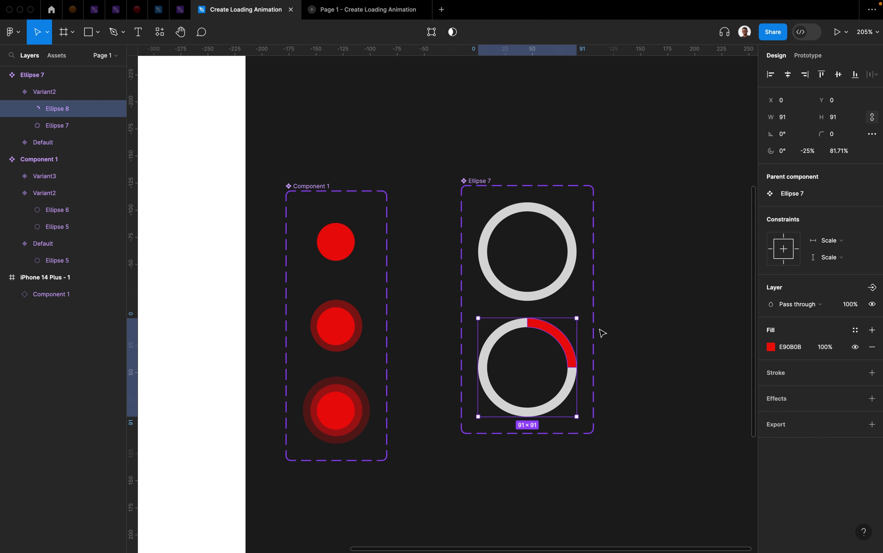
pyautogui.moveTo(548, 374)
pyautogui.click(676, 357)
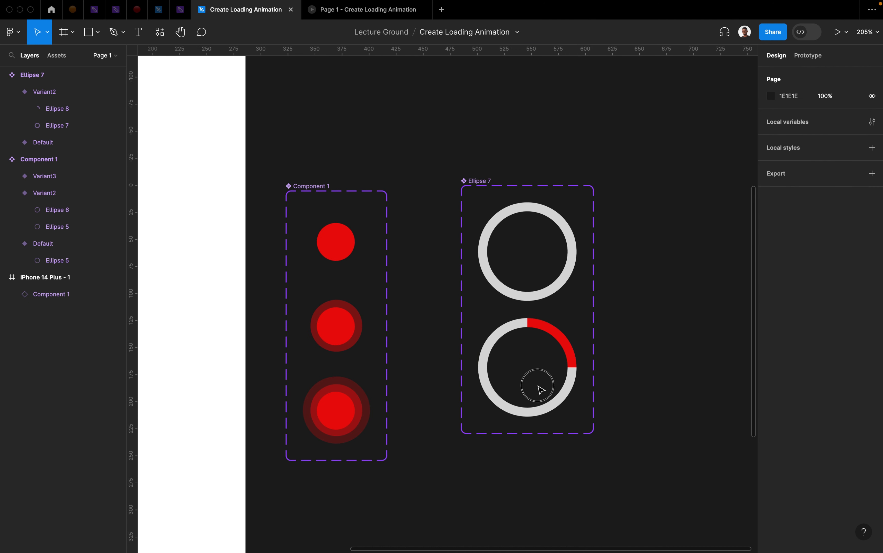
# Step: Add a third and a fourth variant to the ring component, based on the variant with the red quarter arc
pyautogui.click(559, 402)
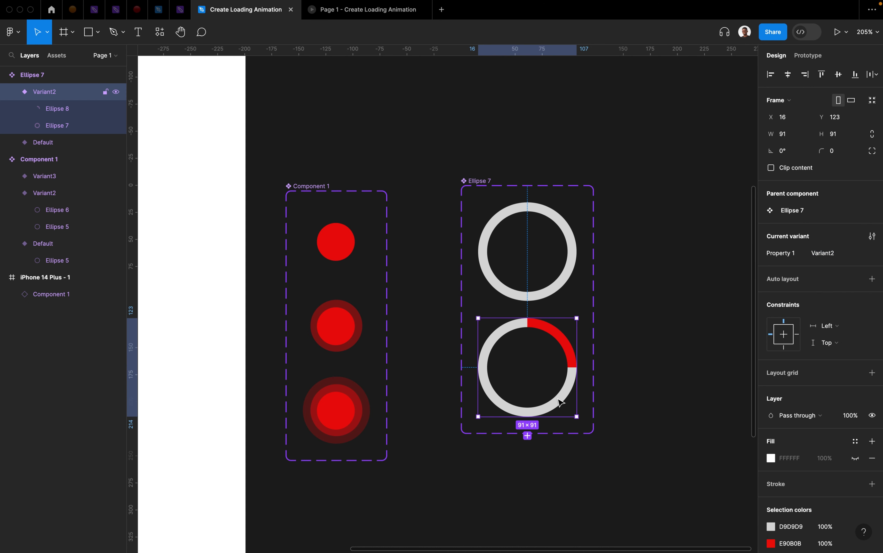
pyautogui.scroll(-3, 535, 328)
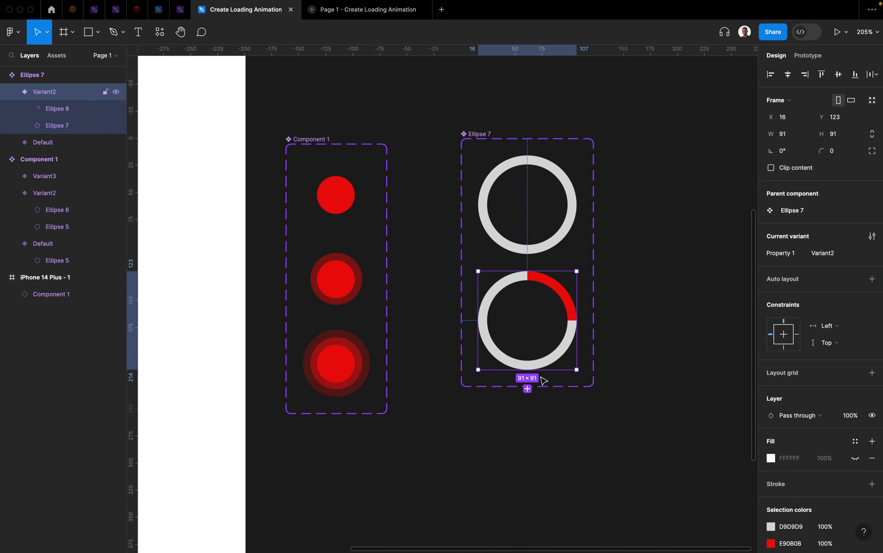
pyautogui.click(527, 388)
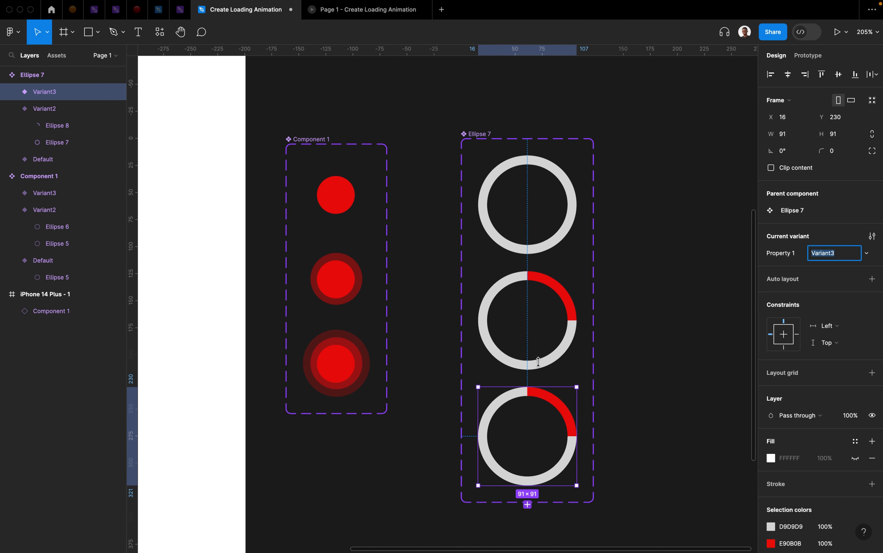
pyautogui.press('super+d')
pyautogui.scroll(-3, 538, 362)
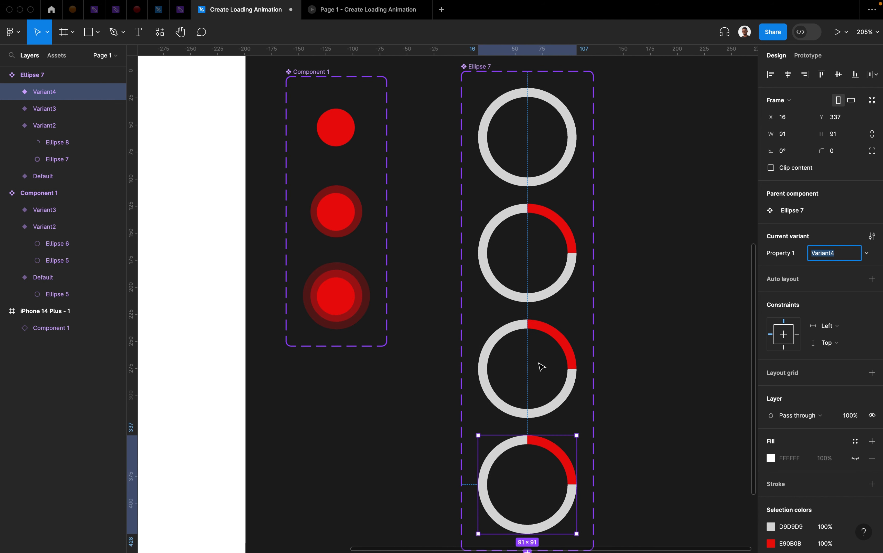
pyautogui.click(552, 179)
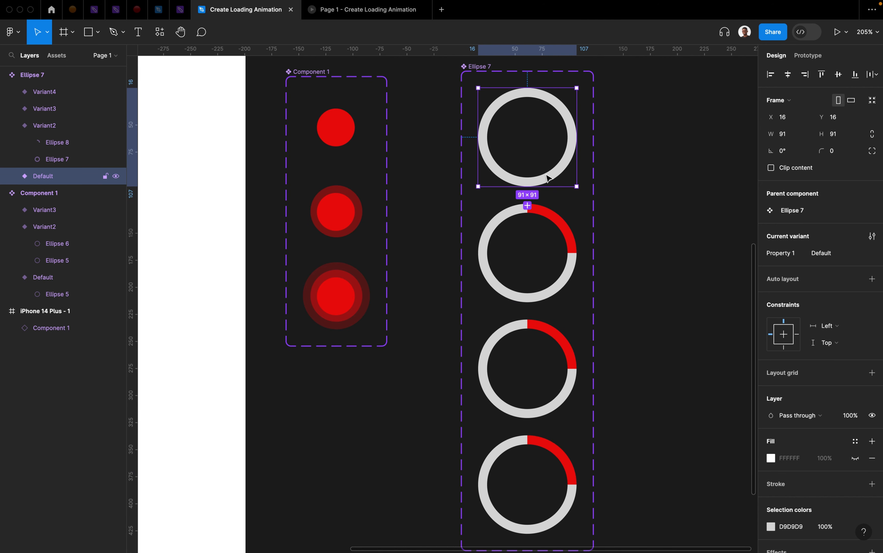
pyautogui.press('Delete')
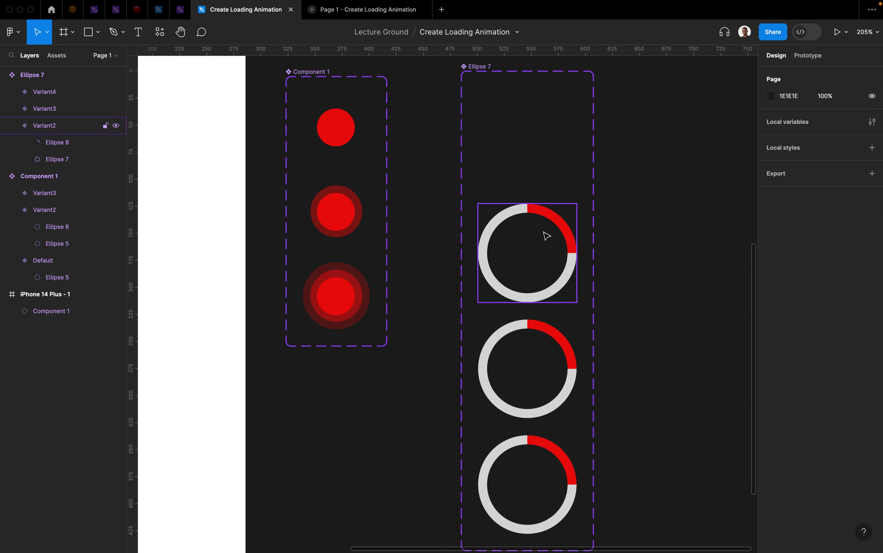
pyautogui.press('super+z')
# Step: Rotate the red arc in the ring component's Variant3 to the lower-right quarter, with a start angle of about 98°
pyautogui.scroll(-5, 545, 223)
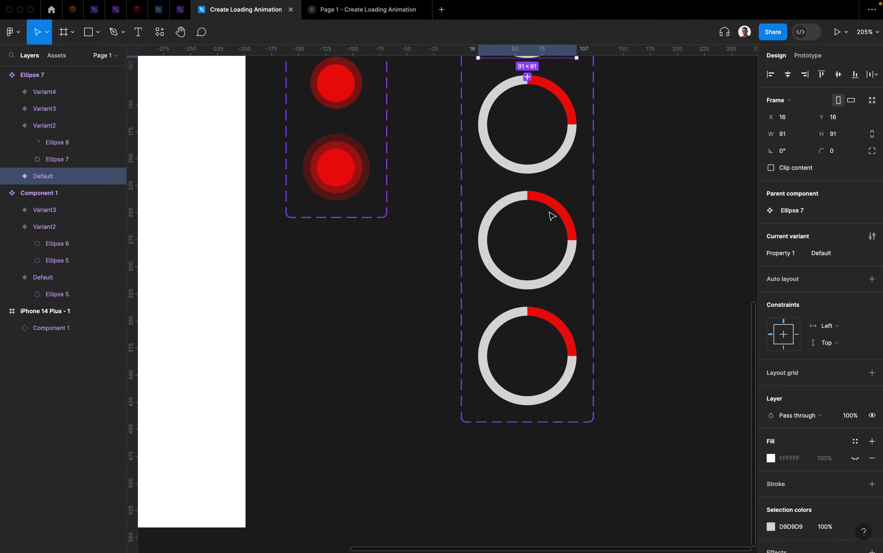
pyautogui.click(555, 211)
pyautogui.click(553, 207)
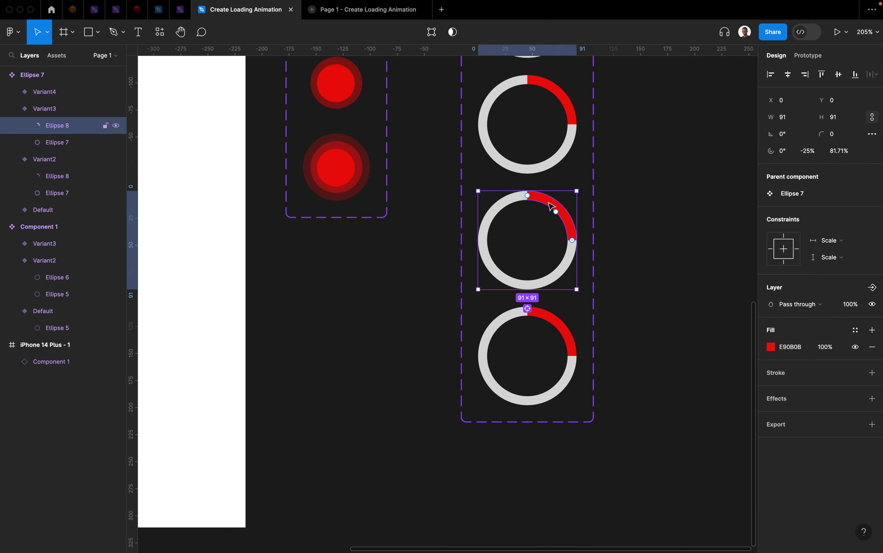
pyautogui.moveTo(552, 207); pyautogui.dragTo(566, 230)
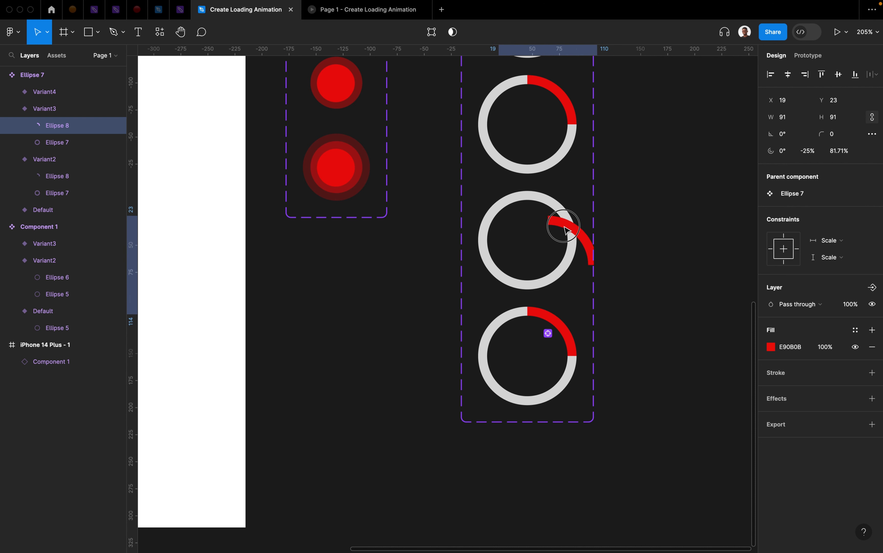
pyautogui.press('super+z')
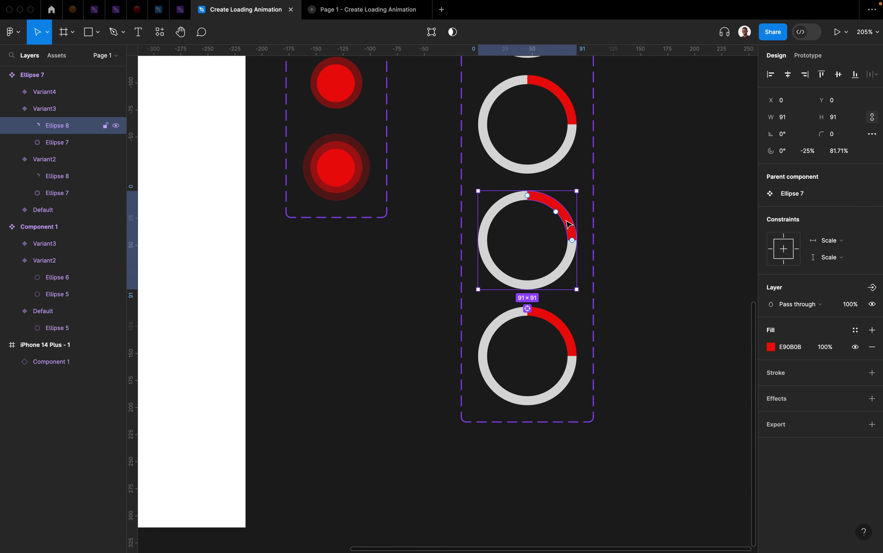
pyautogui.moveTo(554, 212); pyautogui.dragTo(523, 285)
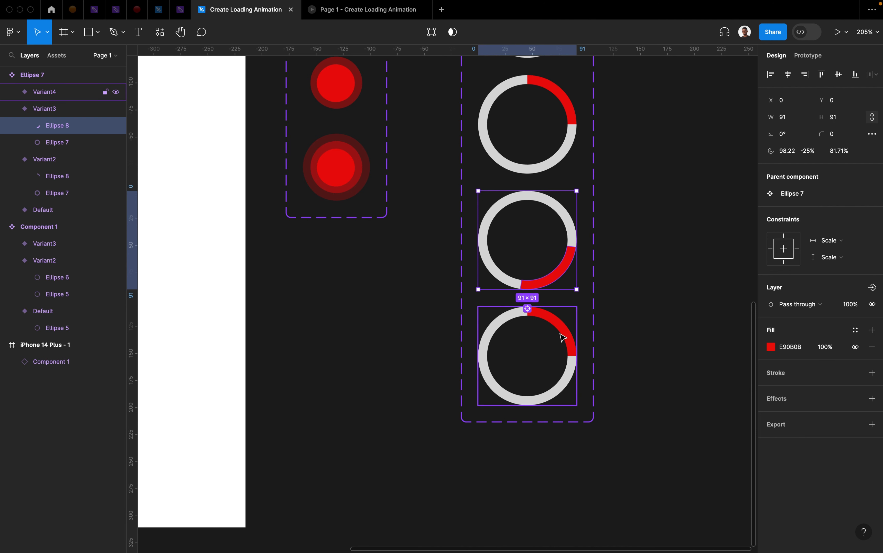
# Step: Rotate the red arc in the ring component's Variant4 to the lower-left quarter, with a start angle of about -171°
pyautogui.click(566, 337)
pyautogui.click(566, 337)
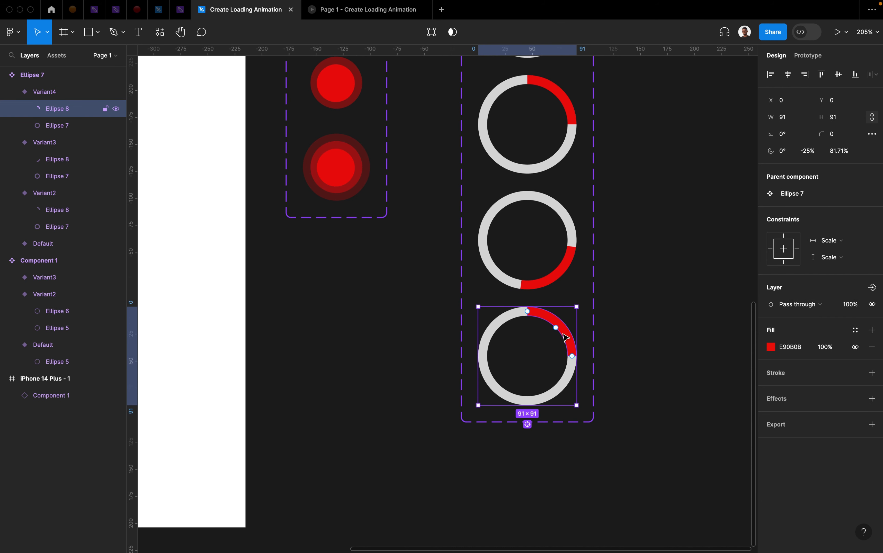
pyautogui.moveTo(573, 356); pyautogui.dragTo(463, 353)
pyautogui.click(516, 376)
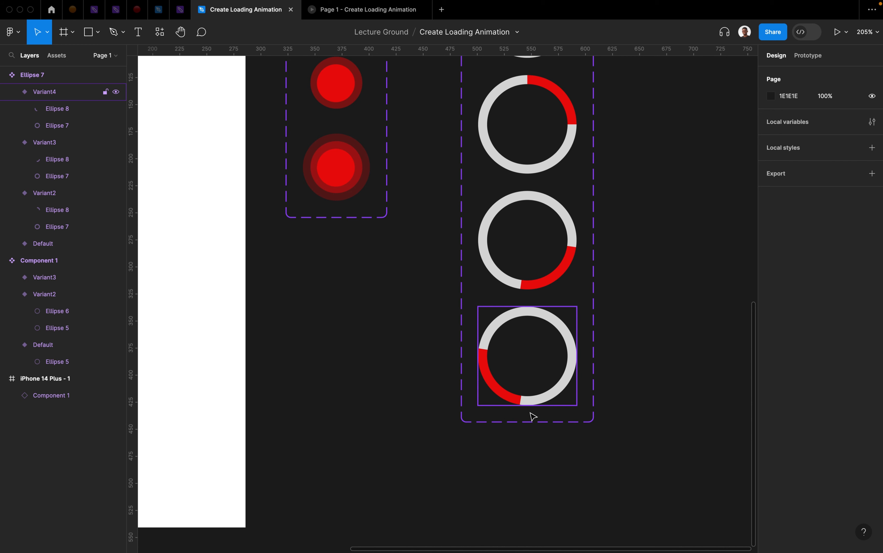
# Step: Add a fifth ring variant and rotate its red arc to the upper-left quarter, with a start angle of -90°
pyautogui.click(533, 420)
pyautogui.click(527, 424)
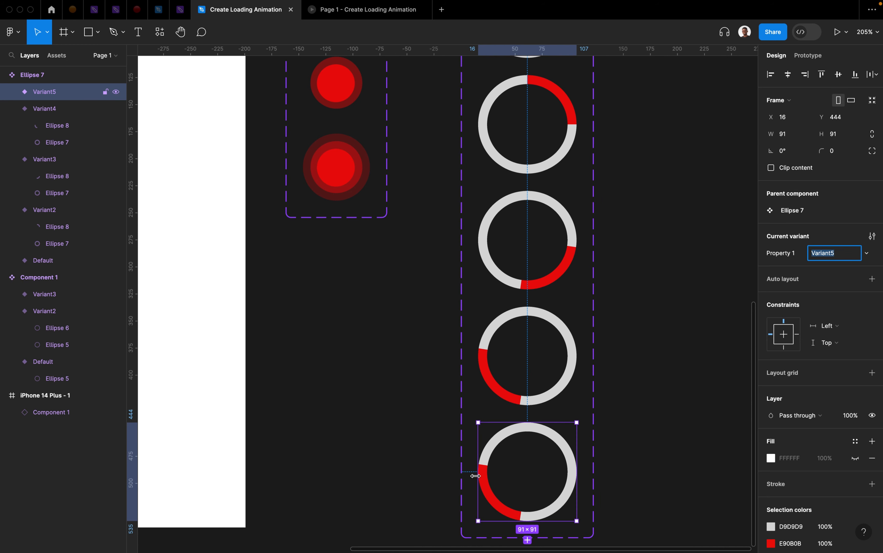
pyautogui.click(489, 487)
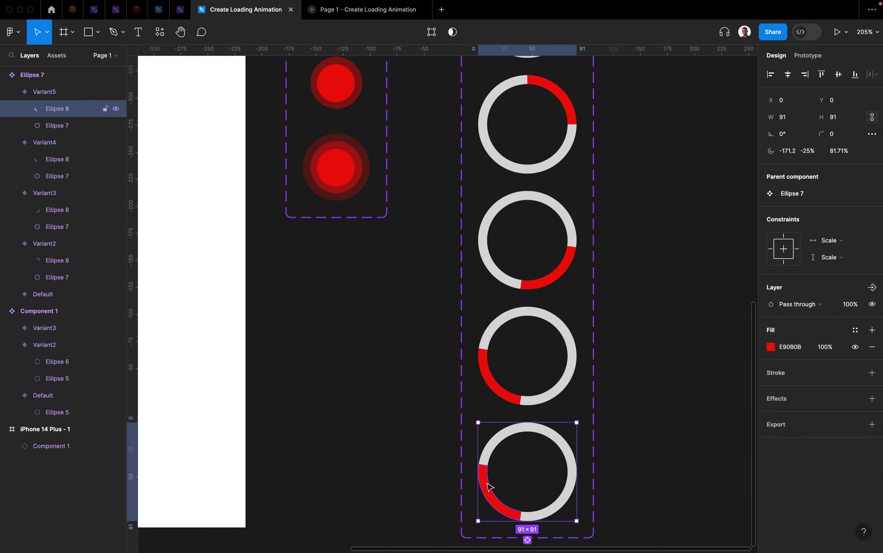
pyautogui.moveTo(483, 465); pyautogui.dragTo(528, 426)
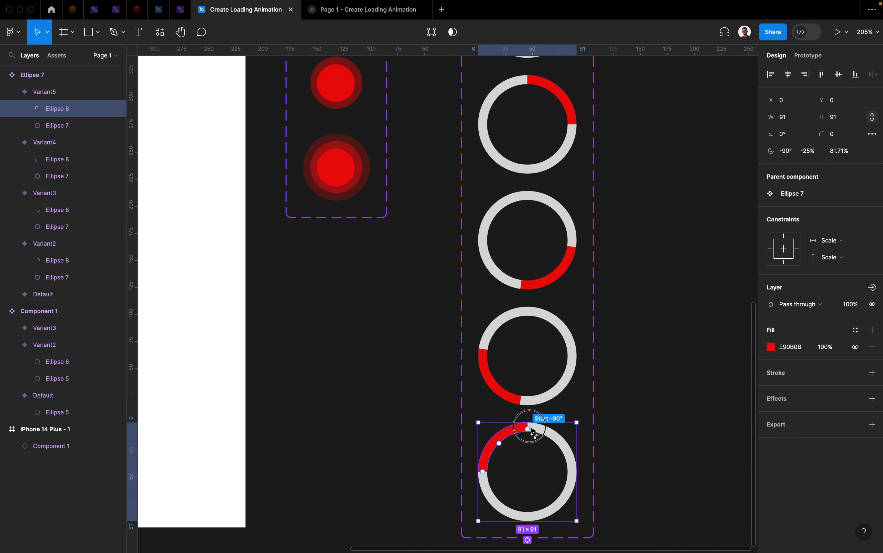
pyautogui.click(639, 330)
# Step: Link the ring component's Default variant to Variant2 with an After delay trigger of 1 ms
pyautogui.scroll(-5, 639, 330)
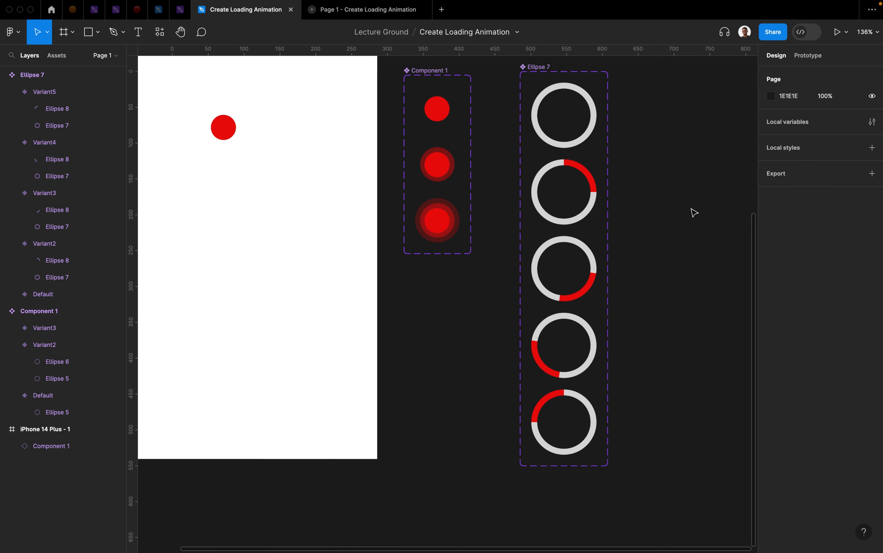
pyautogui.click(808, 56)
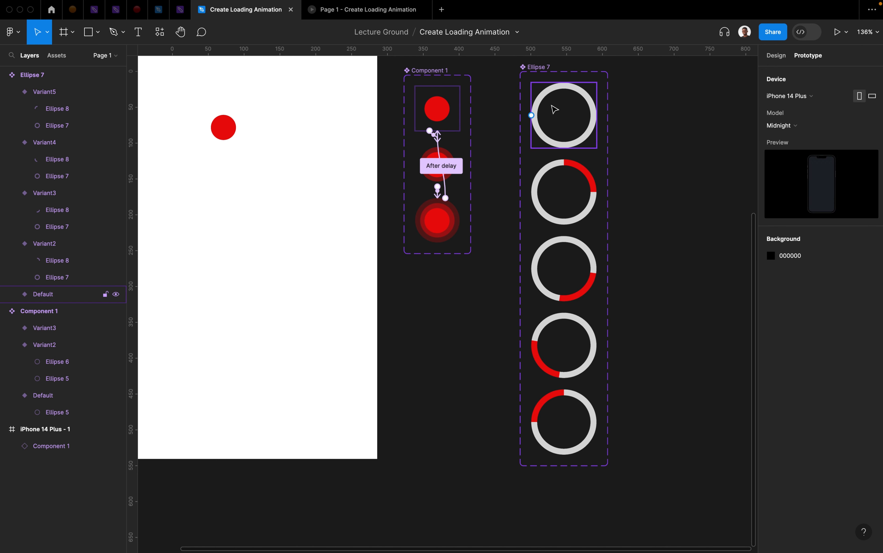
pyautogui.click(585, 115)
pyautogui.moveTo(591, 115); pyautogui.dragTo(580, 205)
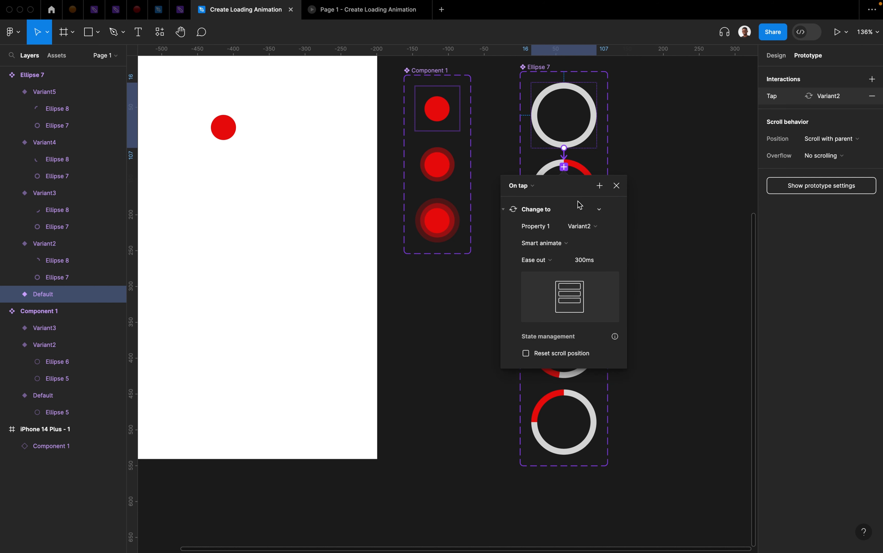
pyautogui.click(517, 187)
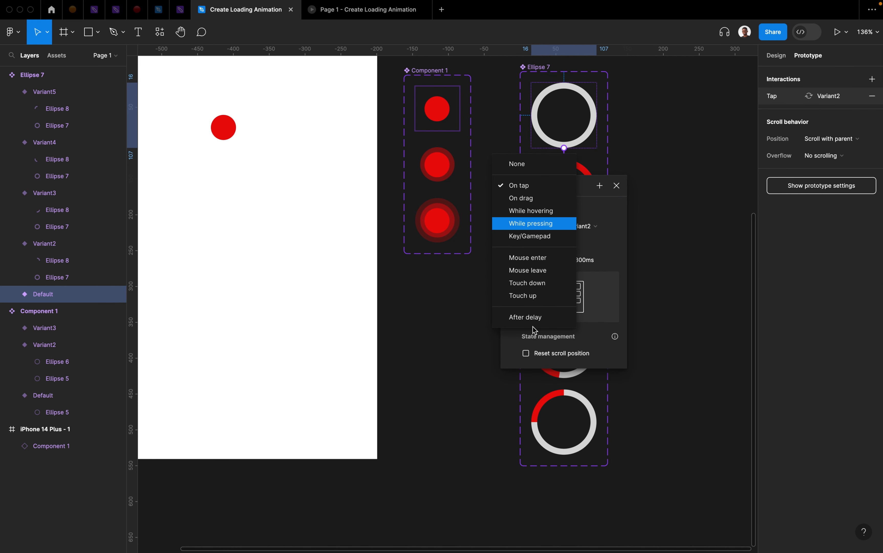
pyautogui.click(531, 318)
pyautogui.click(531, 204)
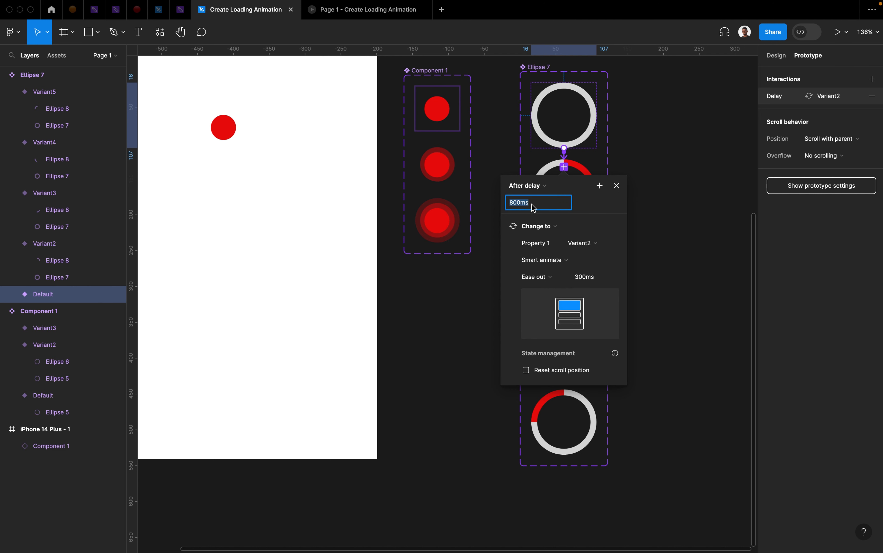
pyautogui.write('1')
pyautogui.click(676, 189)
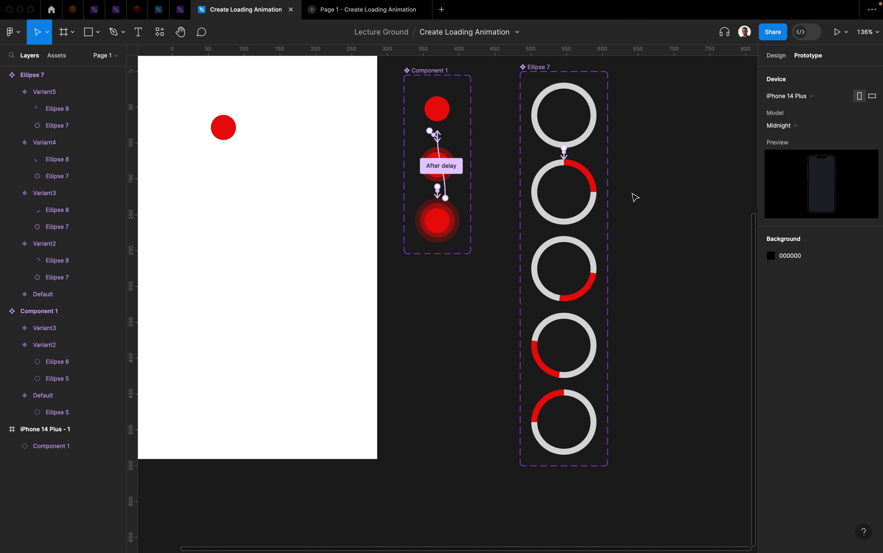
# Step: Link the ring component's Variant2 to Variant3 with an After delay trigger and Smart animate
pyautogui.click(603, 197)
pyautogui.moveTo(597, 192); pyautogui.dragTo(584, 278)
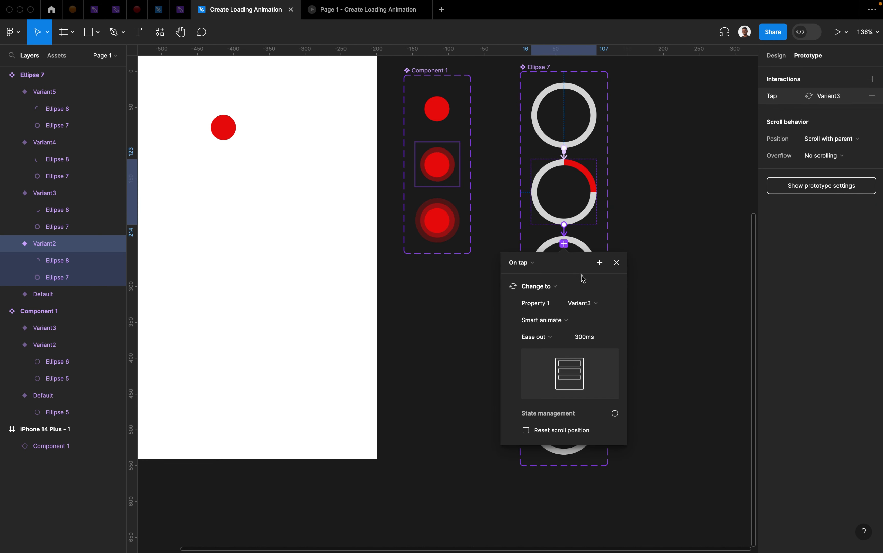
pyautogui.click(532, 270)
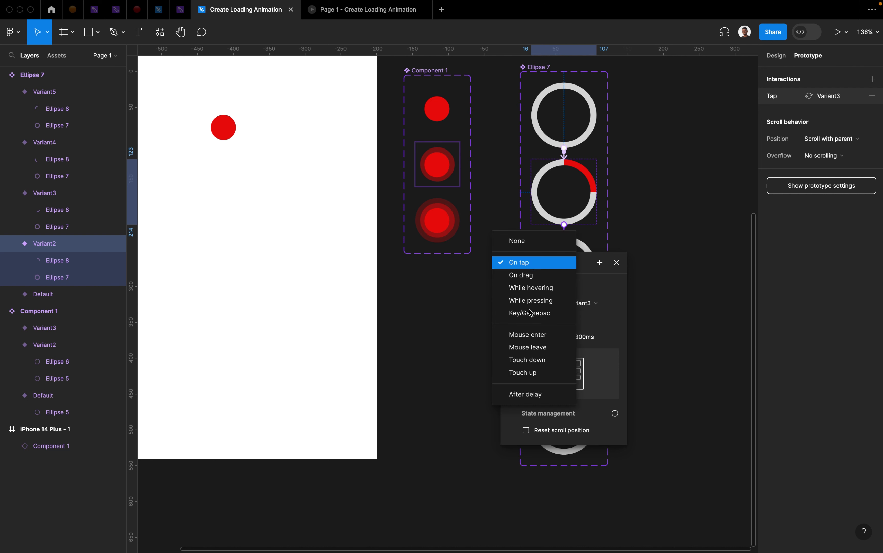
pyautogui.click(539, 394)
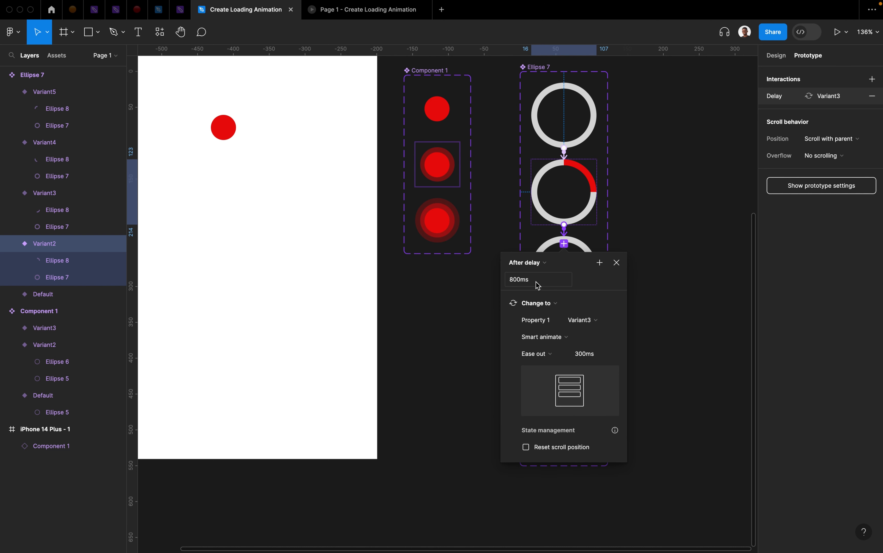
pyautogui.click(538, 286)
pyautogui.press('Return')
pyautogui.click(617, 264)
pyautogui.press('Escape')
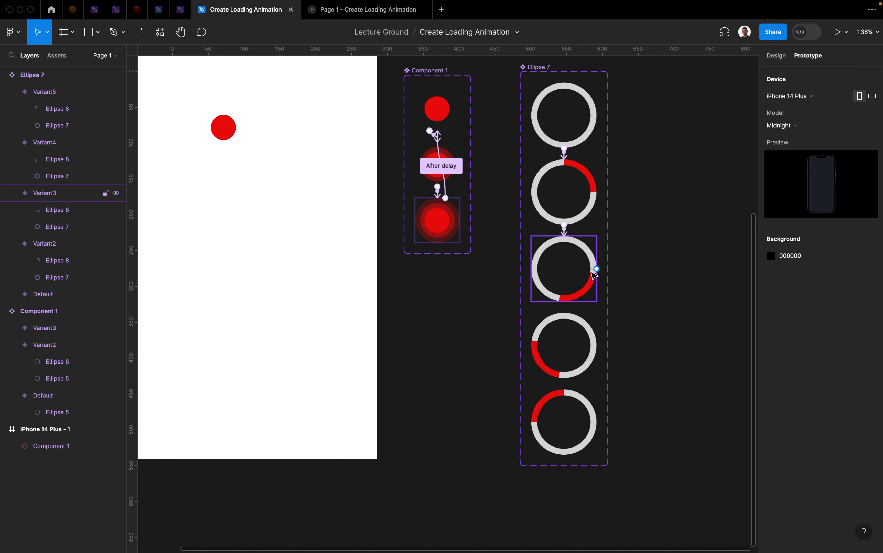
# Step: Link the ring component's Variant3 to Variant4 with an After delay trigger of 12 ms
pyautogui.moveTo(597, 270); pyautogui.dragTo(573, 349)
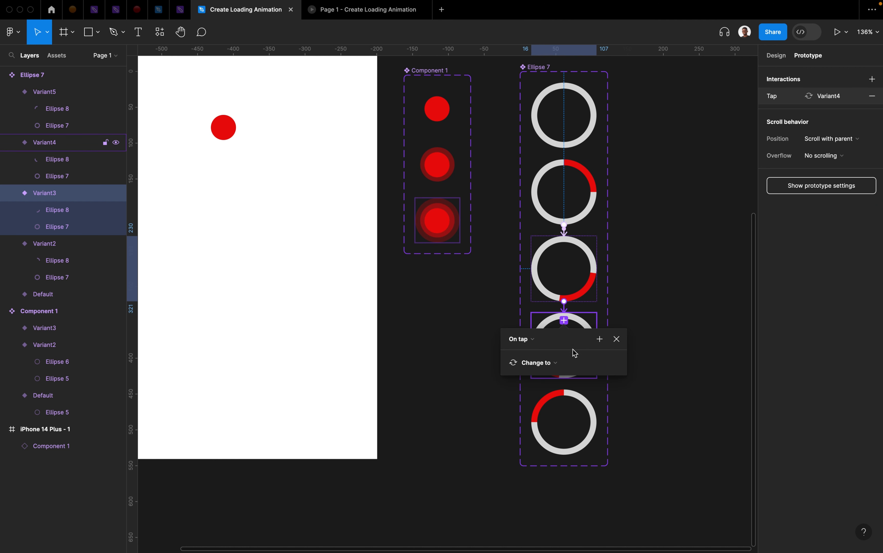
pyautogui.click(518, 339)
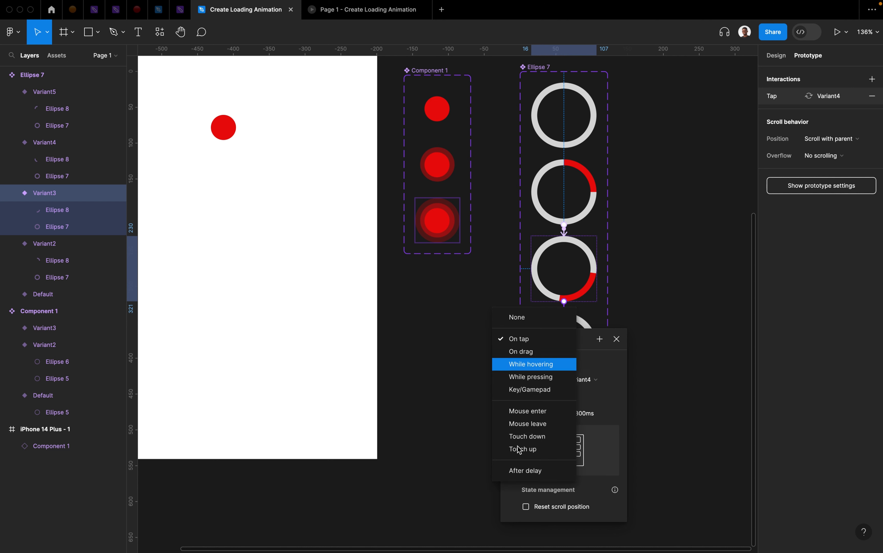
pyautogui.click(527, 472)
pyautogui.click(532, 360)
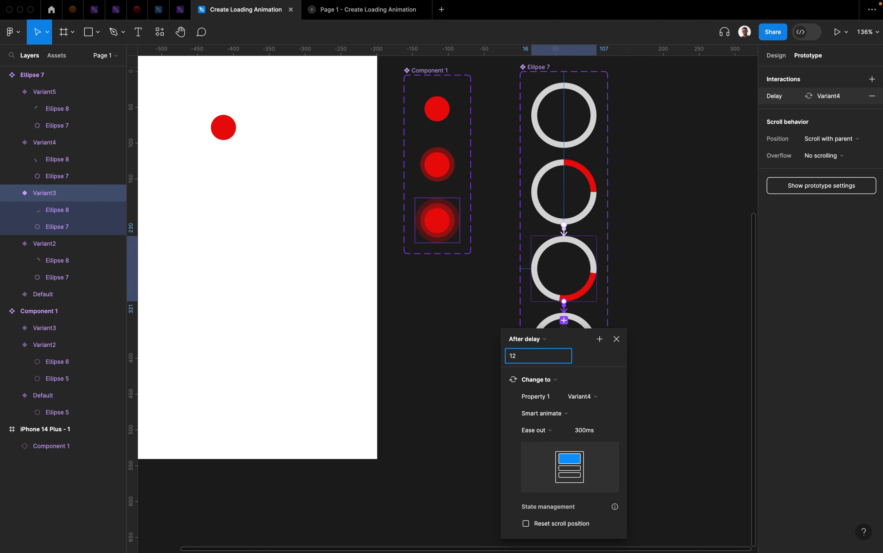
pyautogui.press('Return')
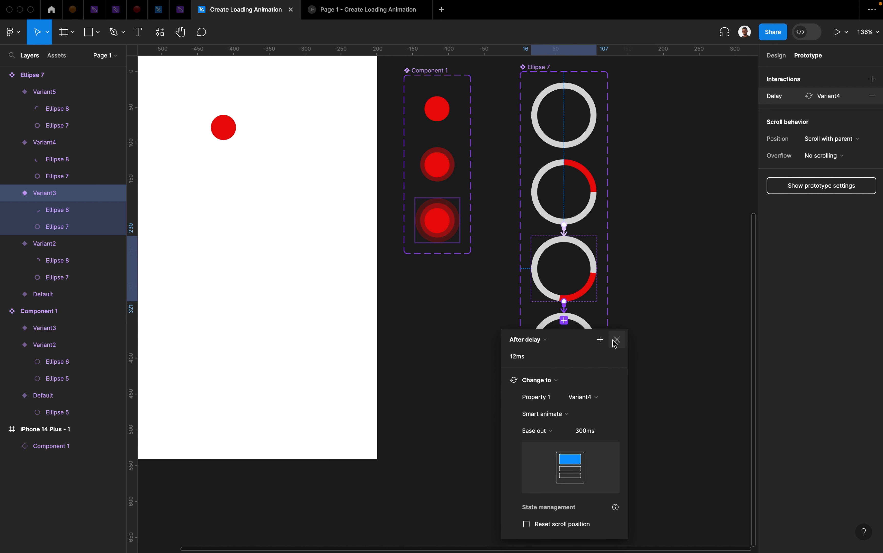
pyautogui.click(616, 340)
# Step: Link the ring component's Variant4 to Variant5 with an After delay trigger of 15 ms
pyautogui.click(594, 353)
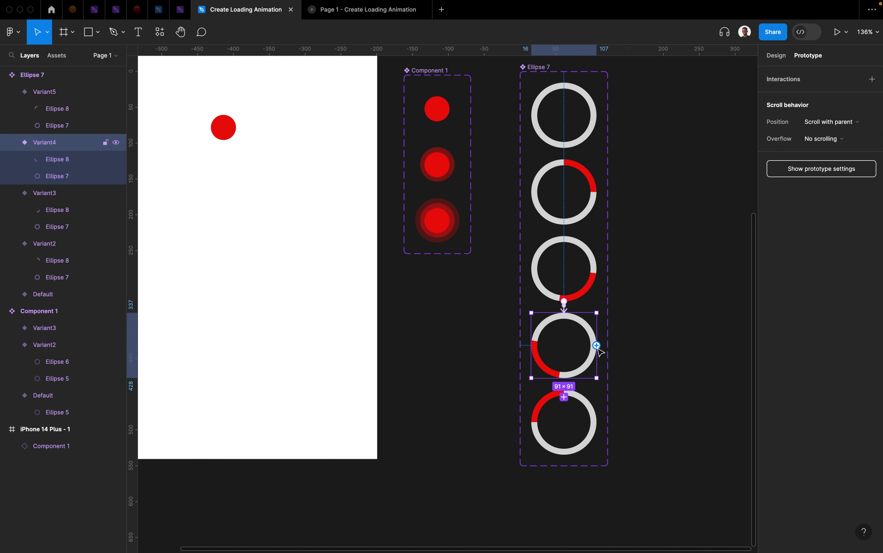
pyautogui.moveTo(596, 345); pyautogui.dragTo(571, 425)
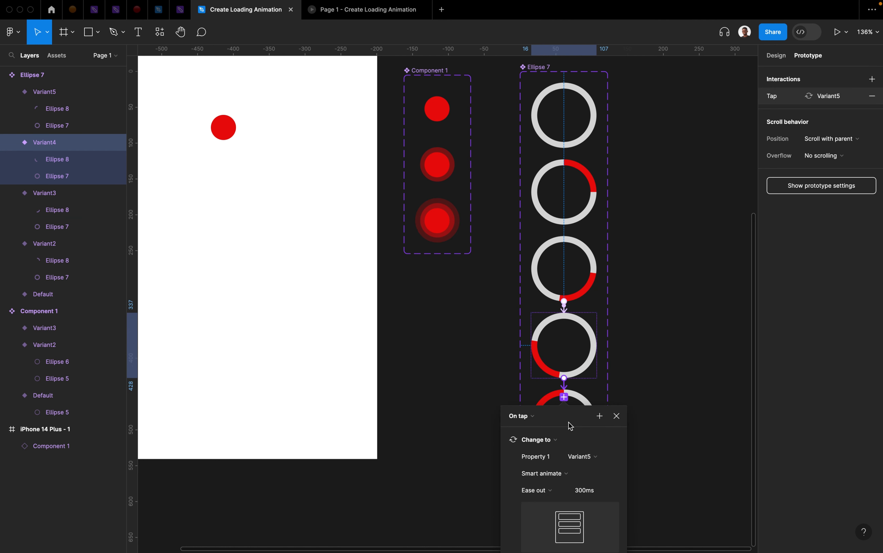
pyautogui.click(523, 416)
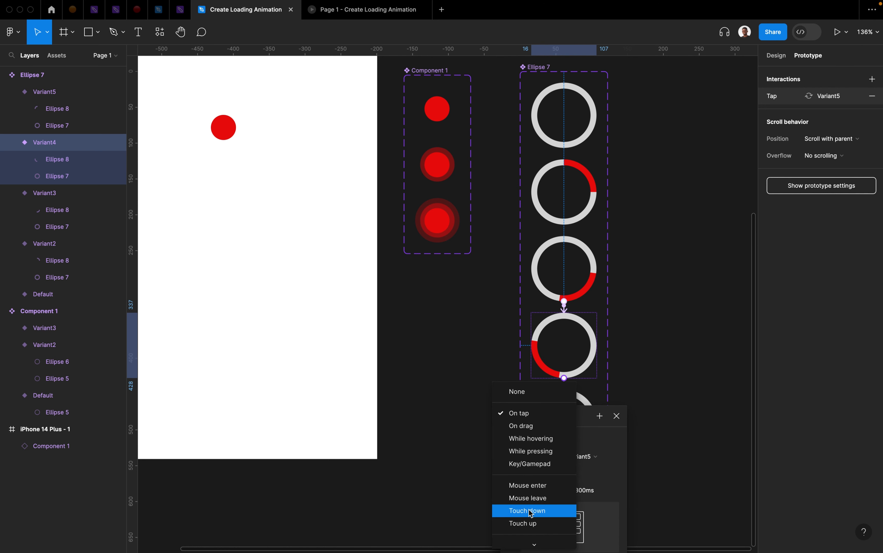
pyautogui.click(535, 536)
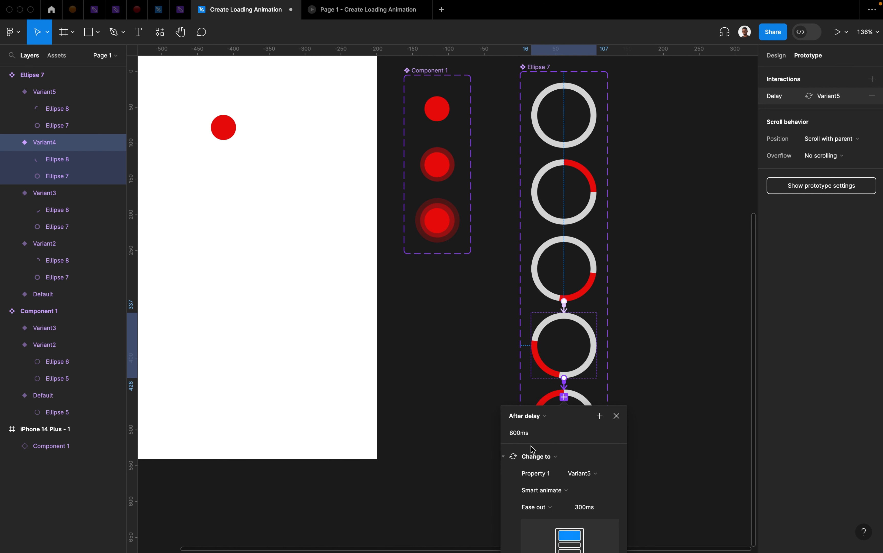
pyautogui.click(533, 439)
pyautogui.write('15')
pyautogui.press('Return')
pyautogui.click(617, 415)
# Step: Link the ring component's Variant5 back to the Default variant with an After delay trigger to close the loop
pyautogui.click(593, 438)
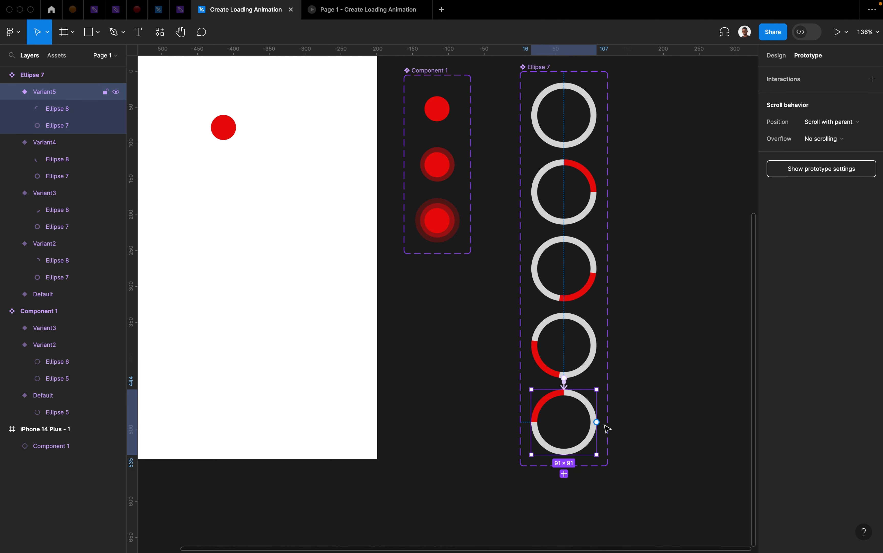
pyautogui.moveTo(596, 422); pyautogui.dragTo(593, 128)
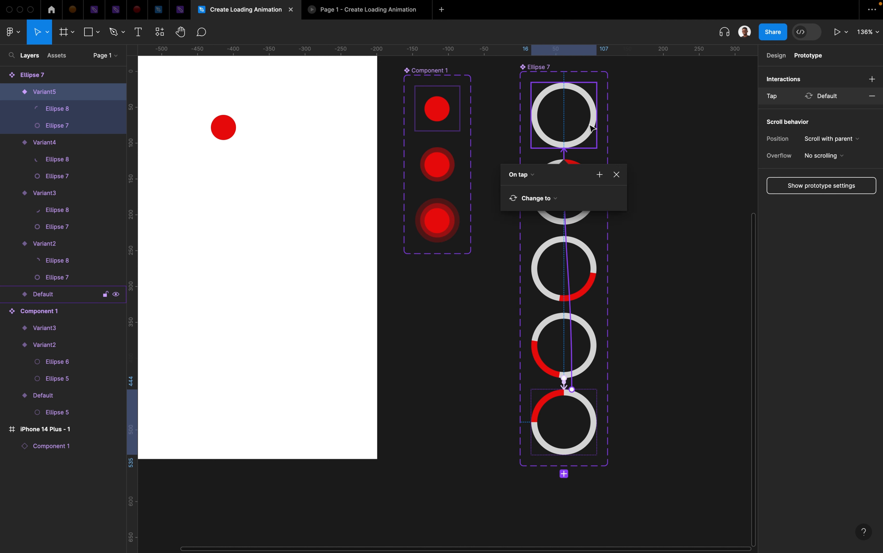
pyautogui.click(529, 175)
pyautogui.click(541, 307)
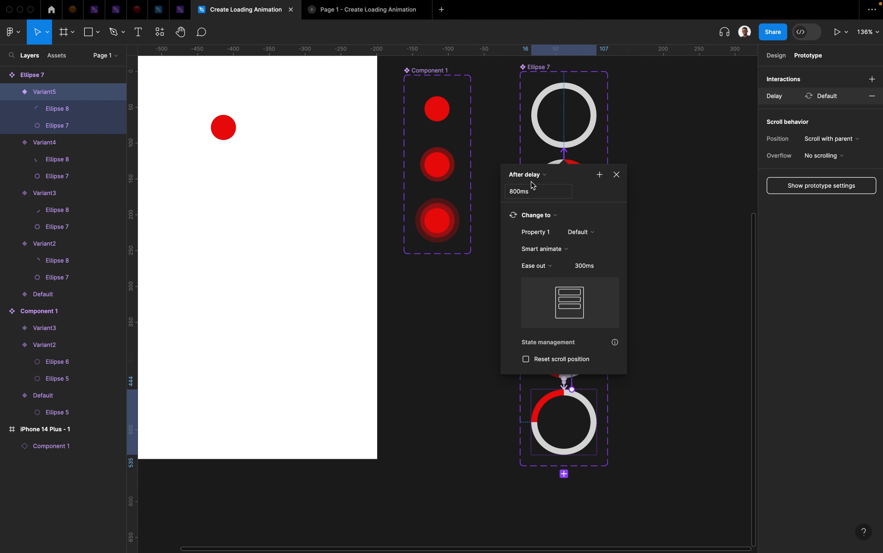
pyautogui.click(535, 191)
pyautogui.press('Return')
pyautogui.click(616, 174)
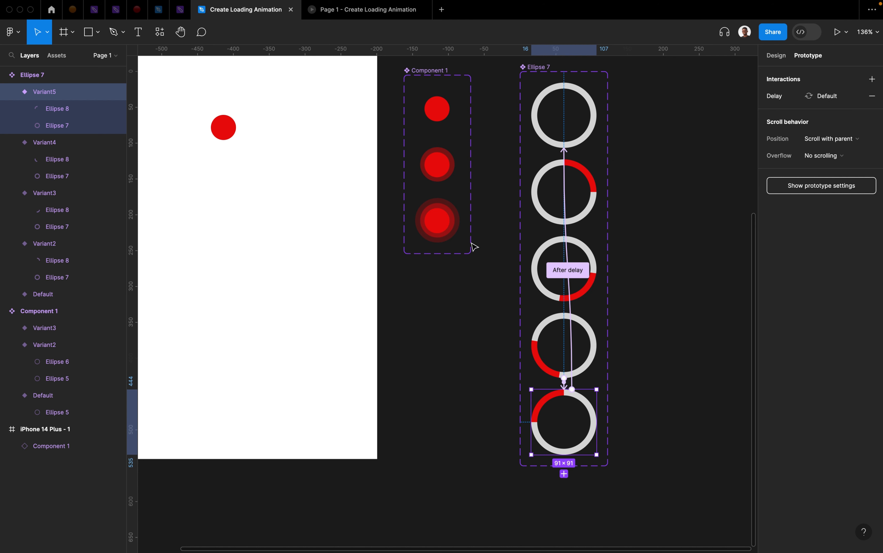
# Step: Place an instance of the Ellipse 7 ring component on the iPhone 14 Plus frame, below the red circle
pyautogui.click(478, 331)
pyautogui.moveTo(448, 317); pyautogui.dragTo(574, 332)
pyautogui.moveTo(197, 86); pyautogui.dragTo(282, 95)
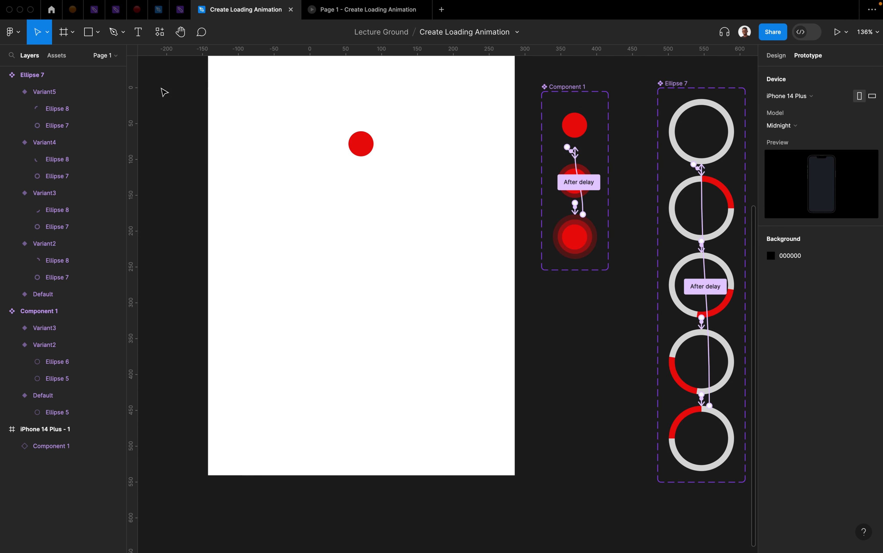
pyautogui.click(62, 60)
pyautogui.moveTo(74, 151); pyautogui.dragTo(341, 288)
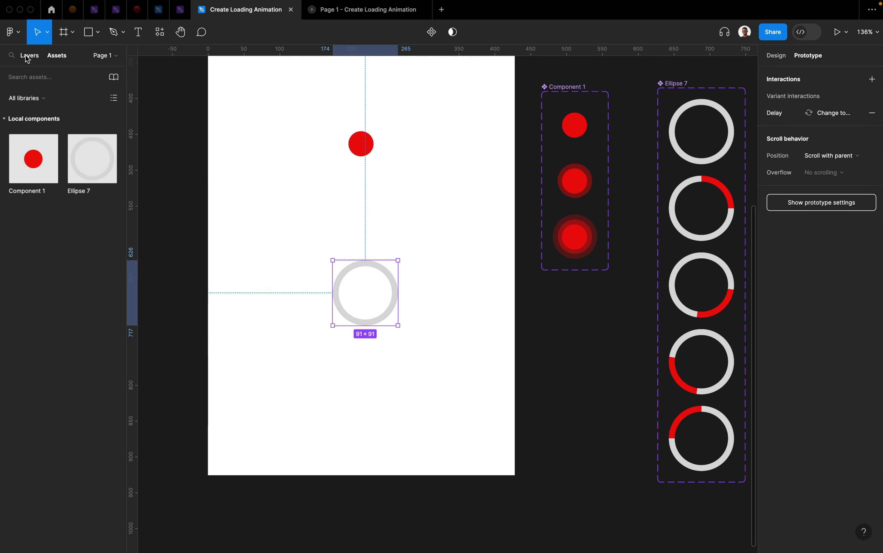
# Step: Preview the prototype to check the pulsing circle and the rotating ring animation, and return to the design file
pyautogui.click(351, 11)
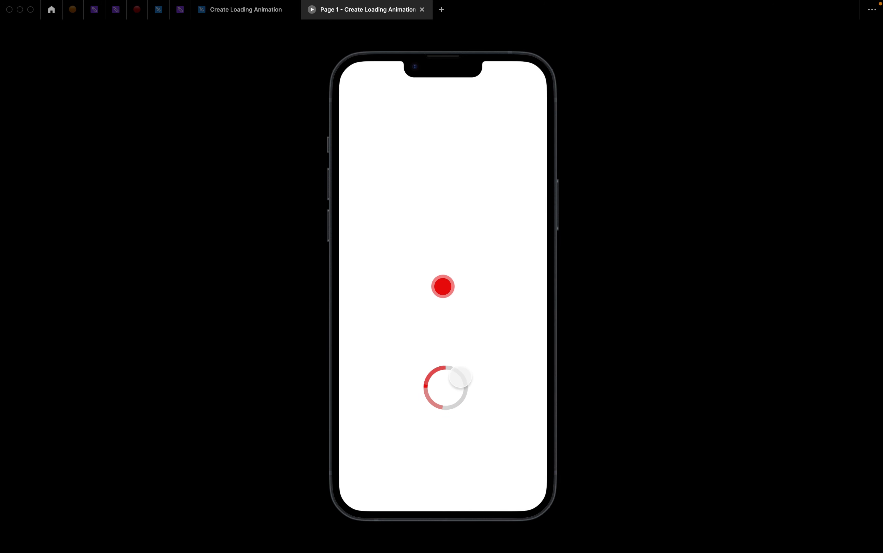
pyautogui.click(242, 11)
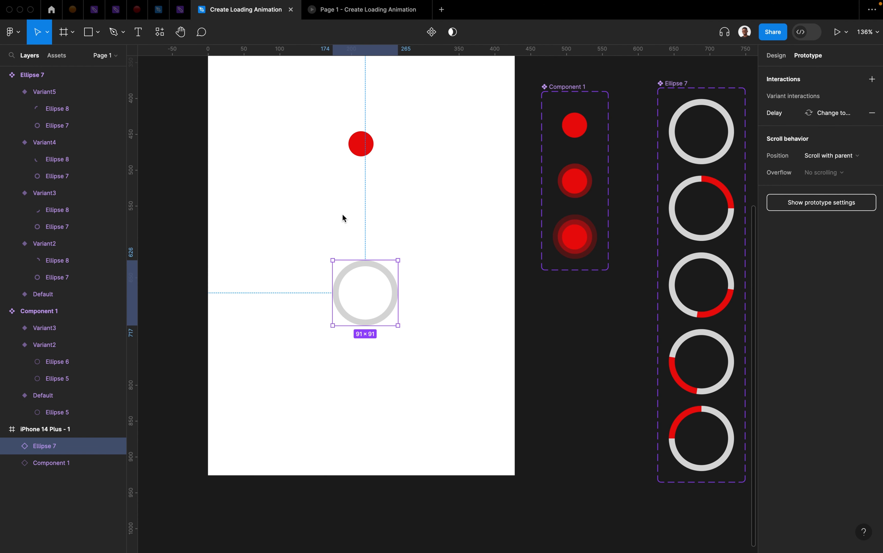
pyautogui.scroll(1, 709, 147)
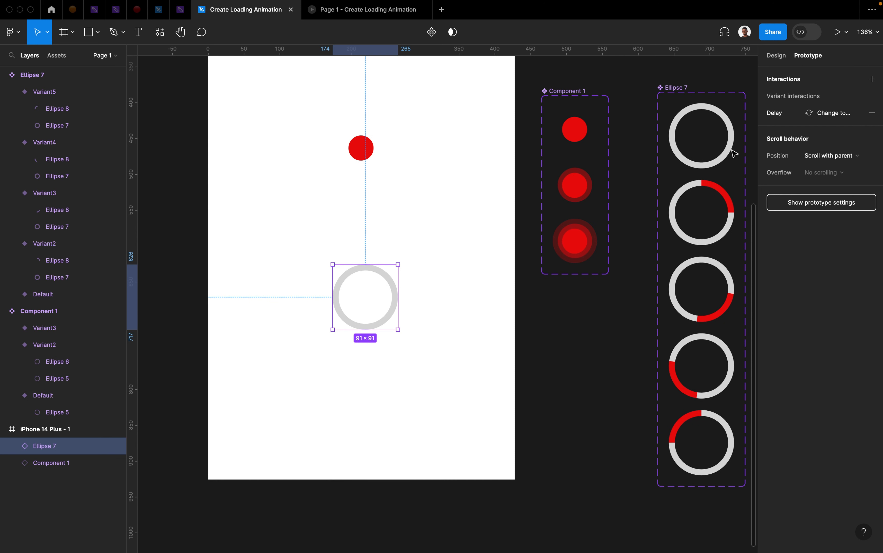
pyautogui.scroll(5, 734, 153)
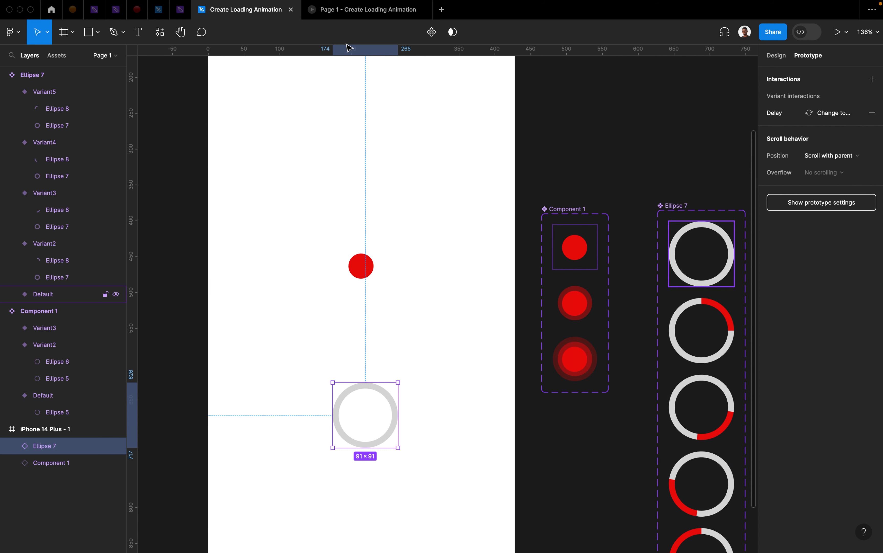
pyautogui.click(353, 12)
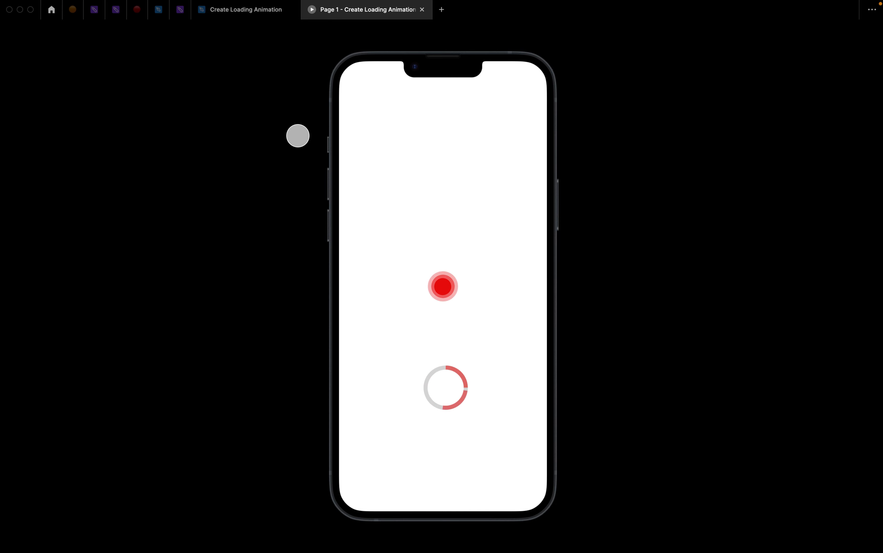
pyautogui.click(240, 14)
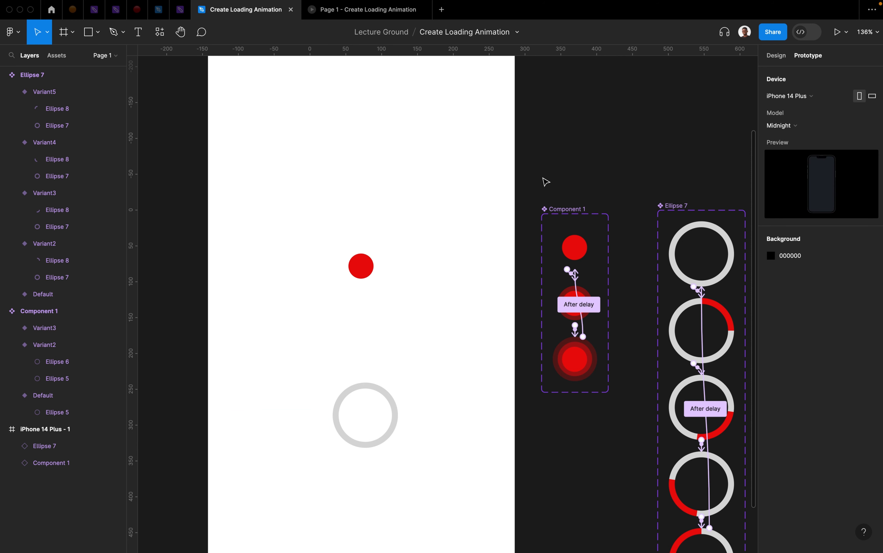
# Step: Draw a rectangle about 218 × 45 on the empty canvas beside the iPhone frame, above the two component sets
pyautogui.scroll(5, 548, 182)
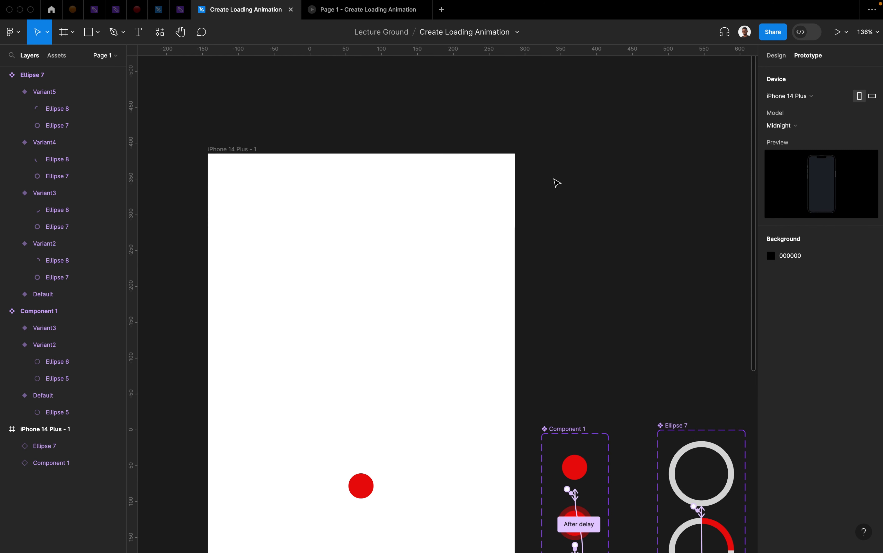
pyautogui.click(593, 252)
pyautogui.moveTo(593, 253); pyautogui.dragTo(449, 286)
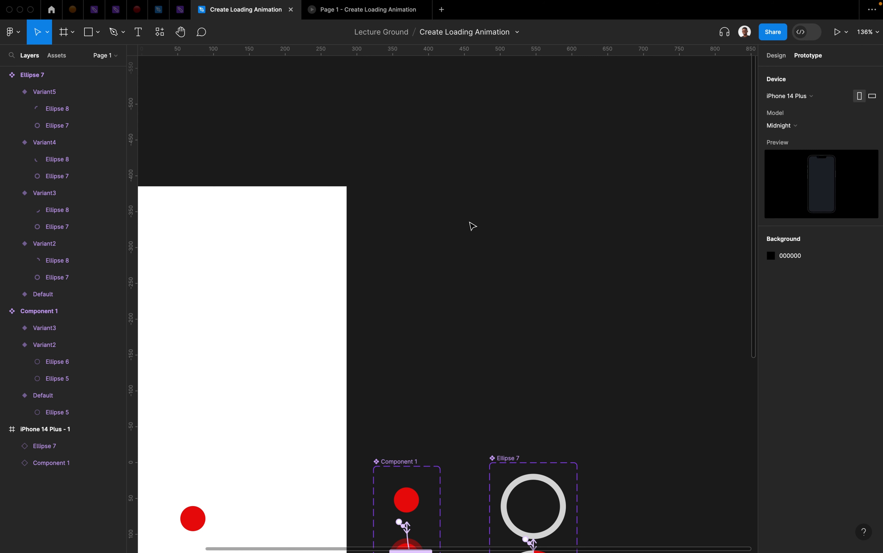
pyautogui.press('r')
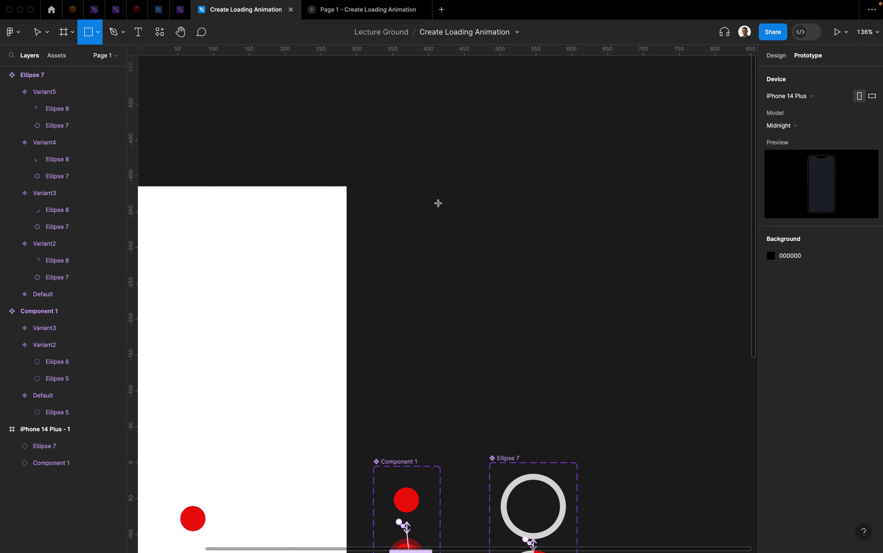
pyautogui.moveTo(425, 196)
pyautogui.mouseDown()
pyautogui.moveTo(607, 229)
pyautogui.moveTo(584, 231)
pyautogui.mouseUp()
# Step: Round the new rectangle's corners with a radius of 10
pyautogui.click(774, 56)
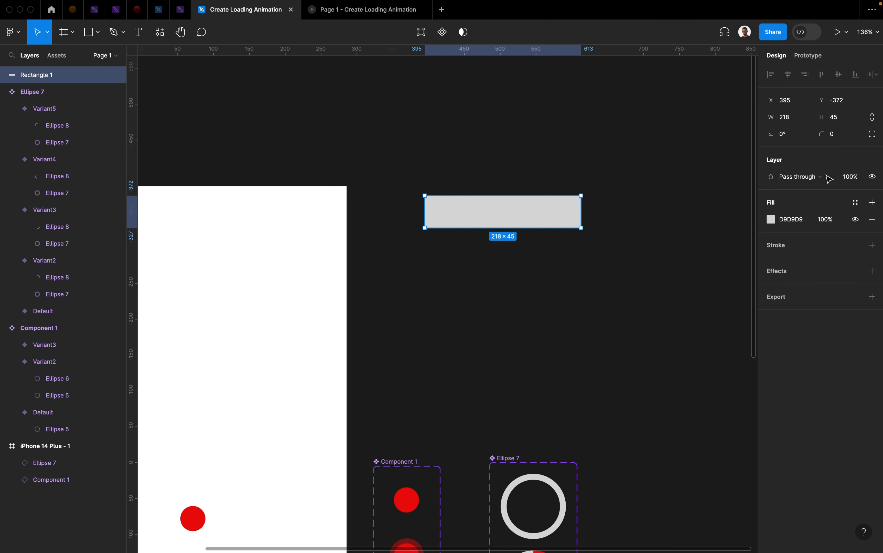
pyautogui.click(837, 141)
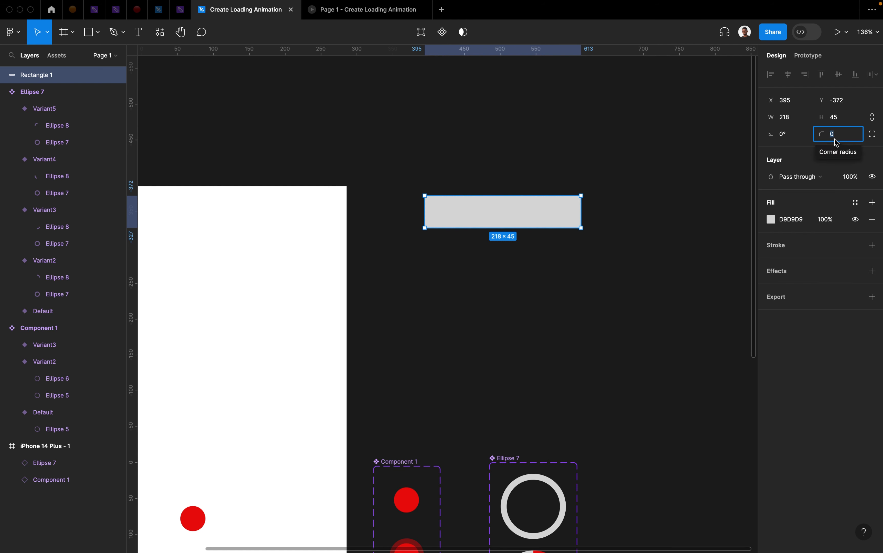
pyautogui.write('10')
pyautogui.press('Return')
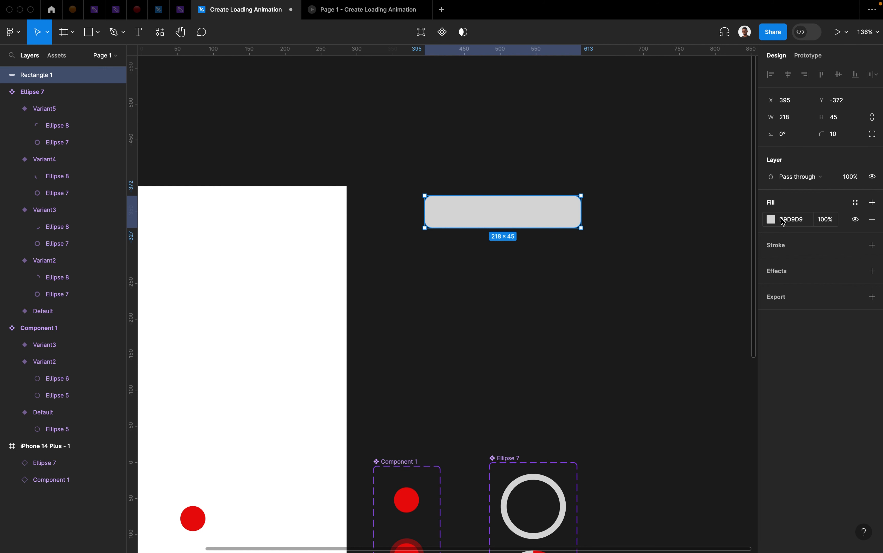
# Step: Fill the rounded rectangle with red DB0404
pyautogui.click(772, 220)
pyautogui.click(756, 272)
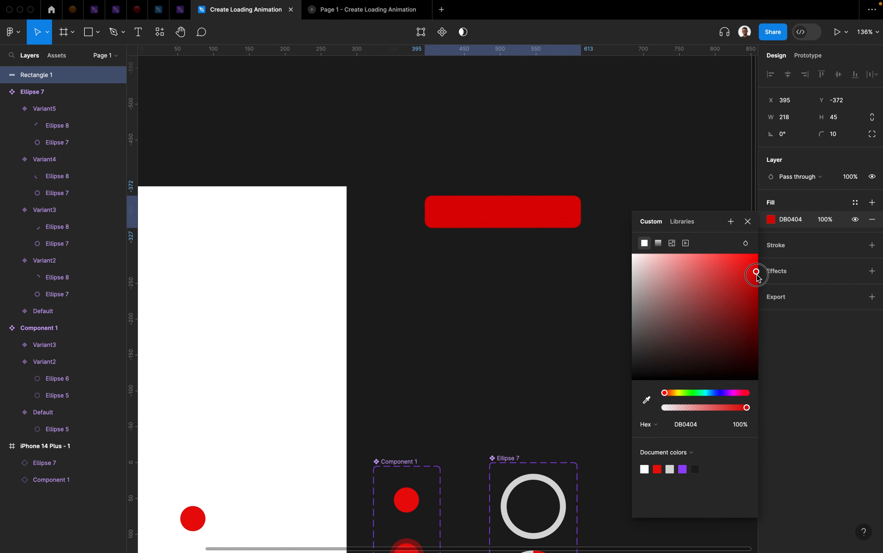
pyautogui.click(748, 221)
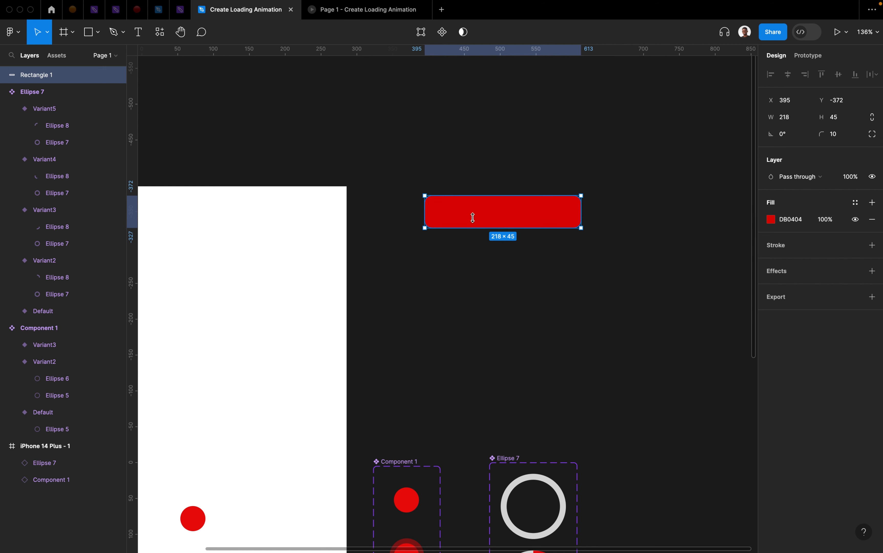
# Step: Add the white text label "Button" and centre it on the rounded rectangle
pyautogui.press('t')
pyautogui.click(458, 215)
pyautogui.click(458, 215)
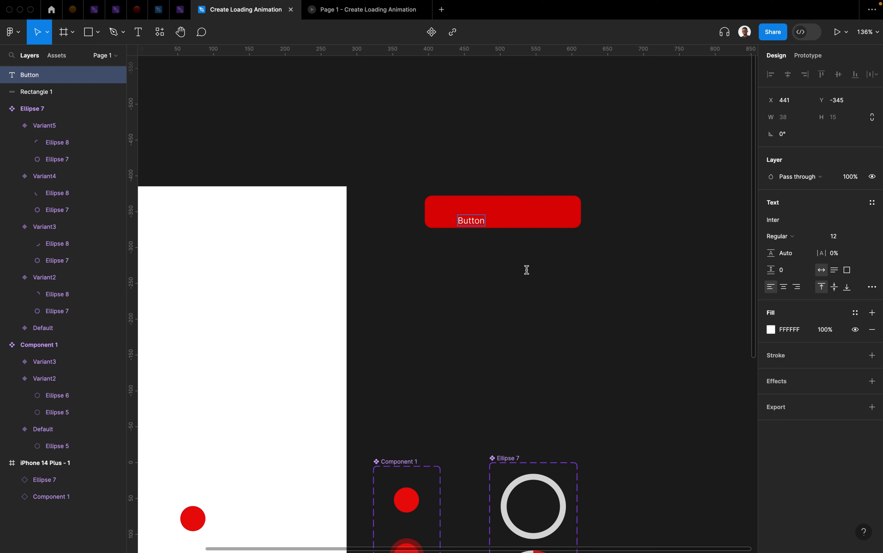
pyautogui.moveTo(477, 224); pyautogui.dragTo(507, 217)
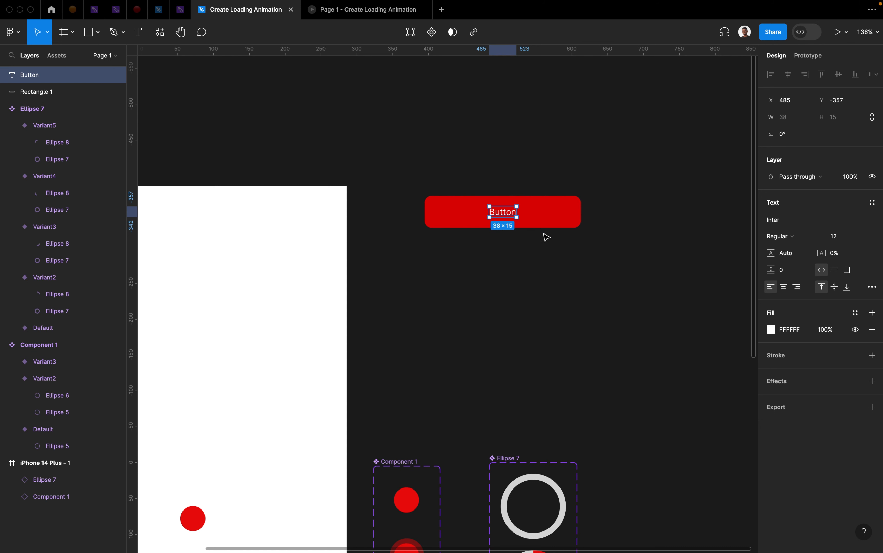
# Step: Change the button rectangle's fill to dark grey 302F2F
pyautogui.click(550, 225)
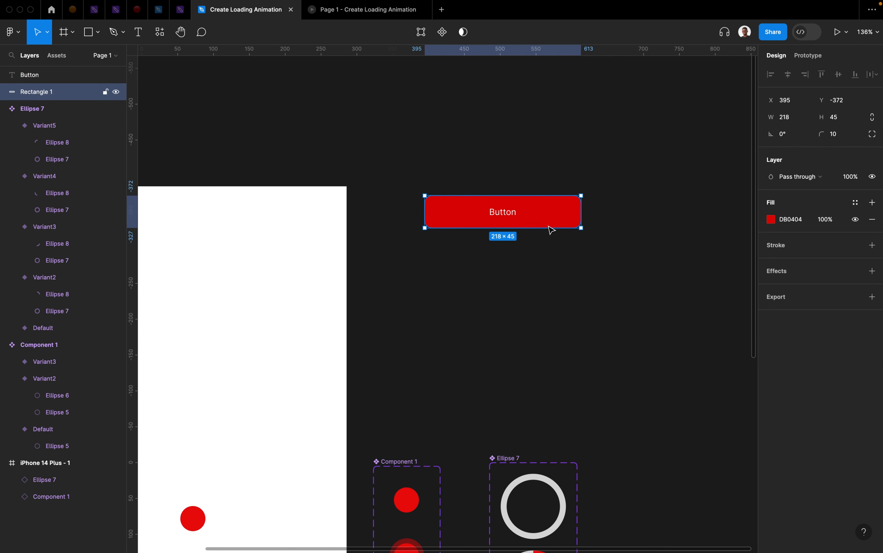
pyautogui.scroll(-3, 551, 232)
pyautogui.click(772, 221)
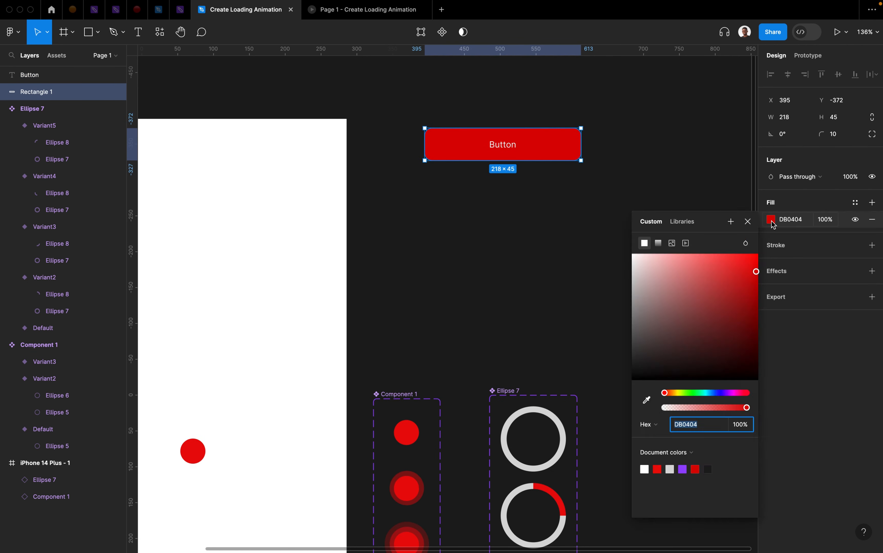
pyautogui.click(634, 354)
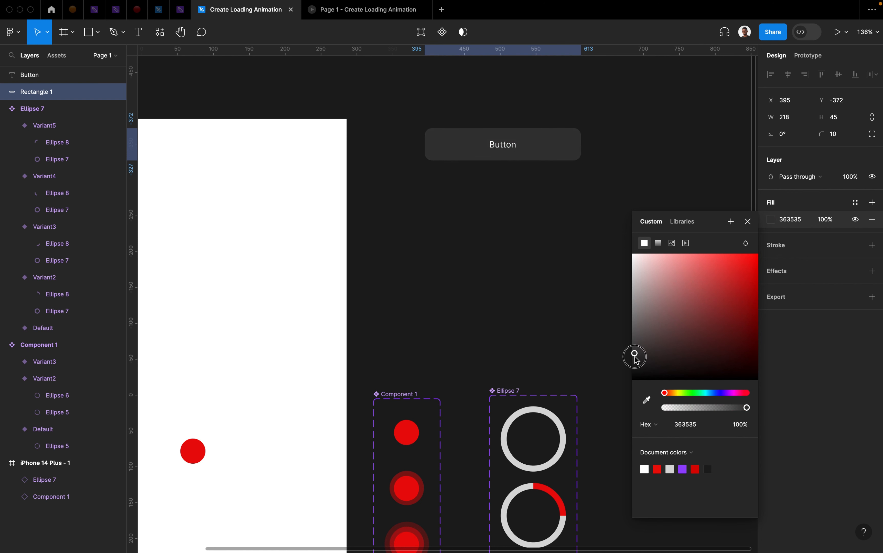
pyautogui.click(748, 221)
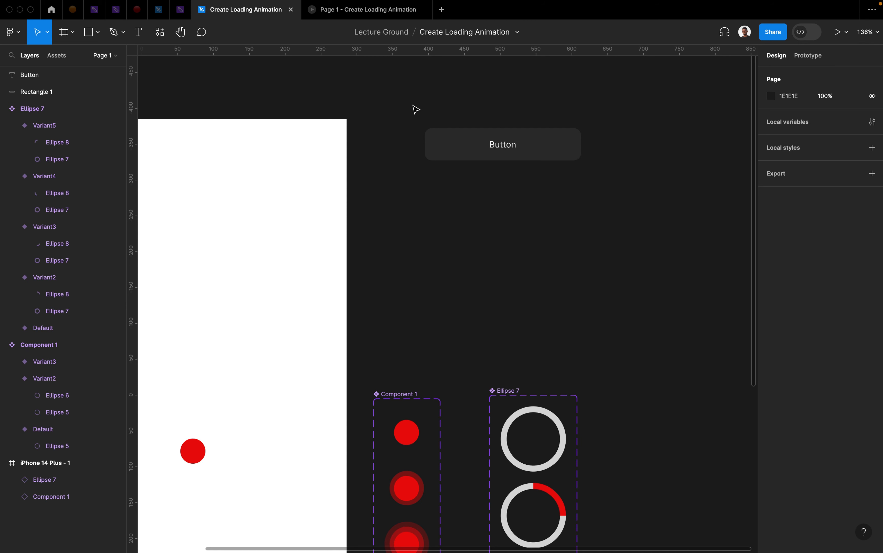
# Step: Group the button rectangle with its label and turn the group into a component with a second variant
pyautogui.moveTo(666, 207); pyautogui.dragTo(417, 110)
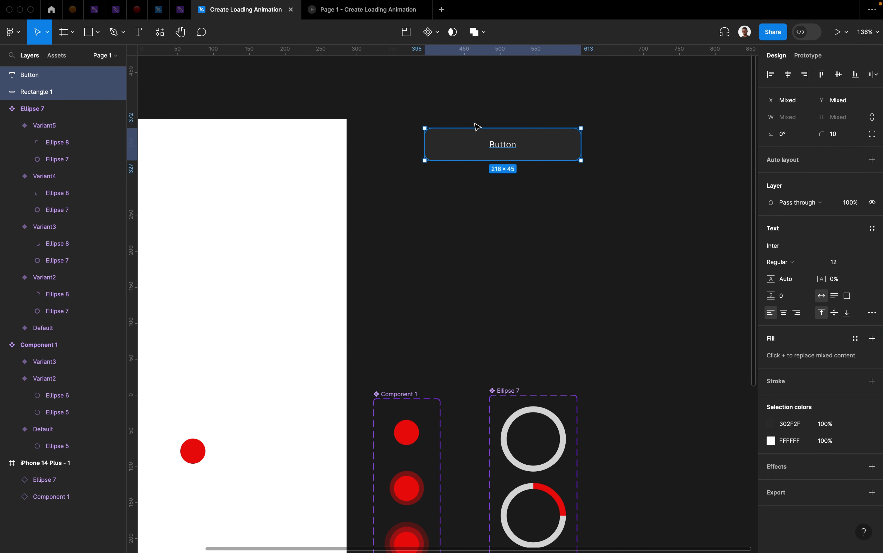
pyautogui.hotkey('ctrl', 'g')
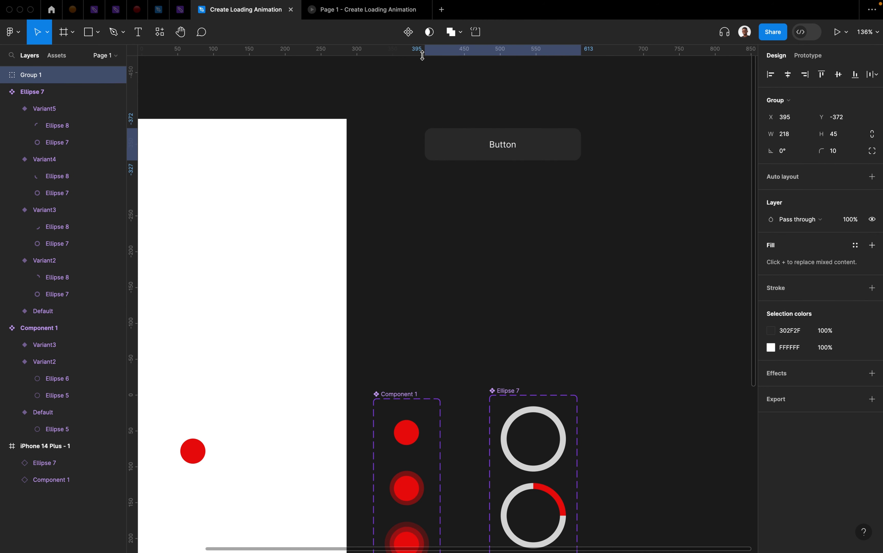
pyautogui.click(409, 35)
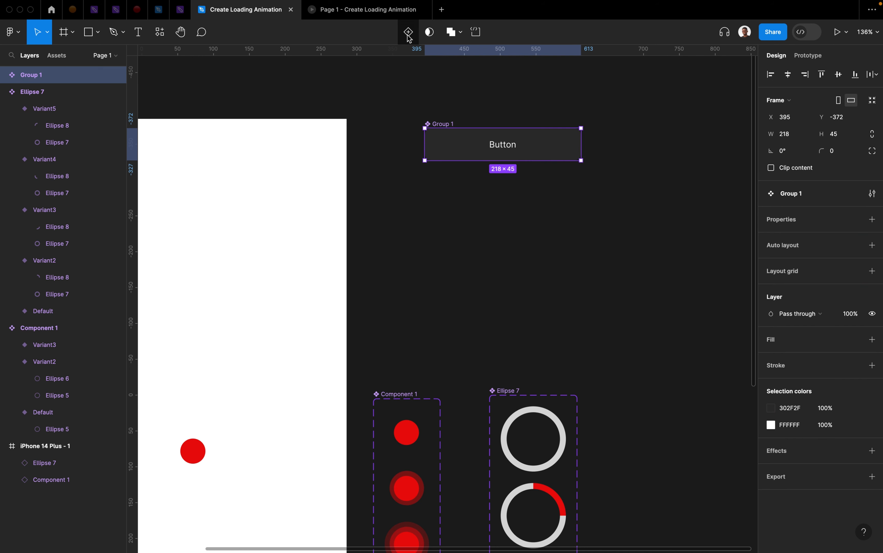
pyautogui.click(410, 32)
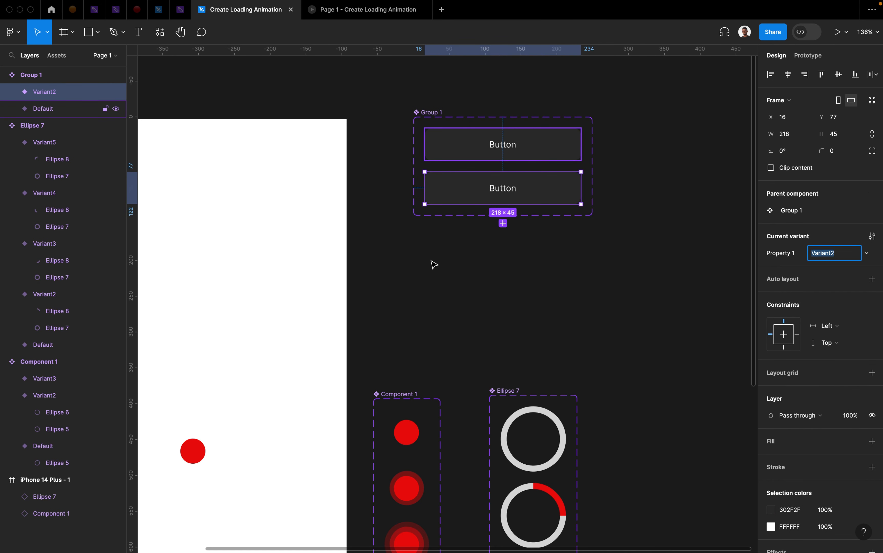
# Step: Place an instance of the pulsing circle Component 1 inside the button component's Variant2
pyautogui.click(499, 190)
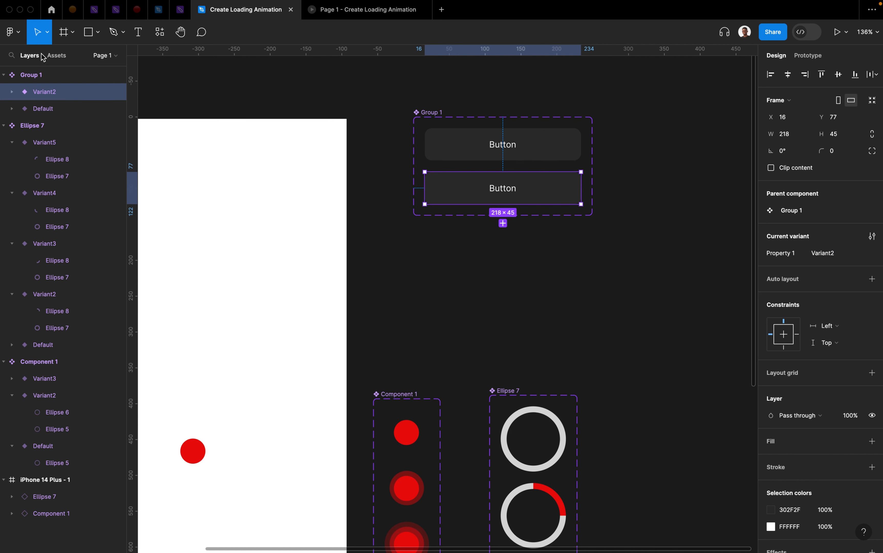
pyautogui.click(55, 55)
pyautogui.moveTo(41, 161); pyautogui.dragTo(509, 194)
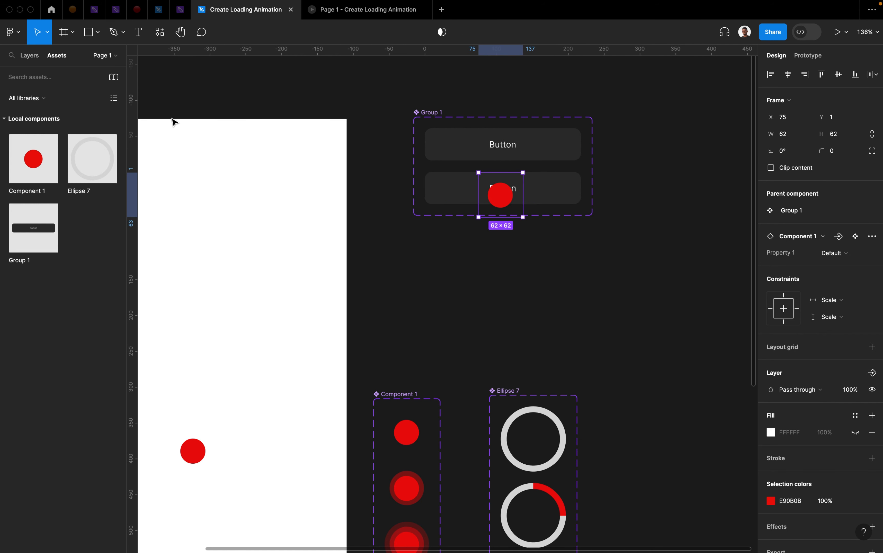
pyautogui.click(30, 55)
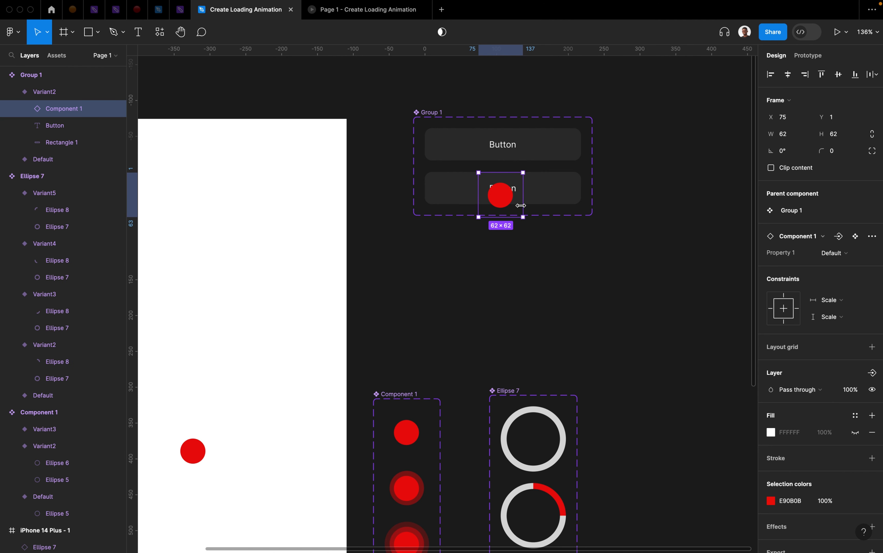
# Step: Shrink the circle instance to 26 × 26, centred on the button's Variant2, and delete that variant's "Button" text
pyautogui.scroll(3, 521, 205)
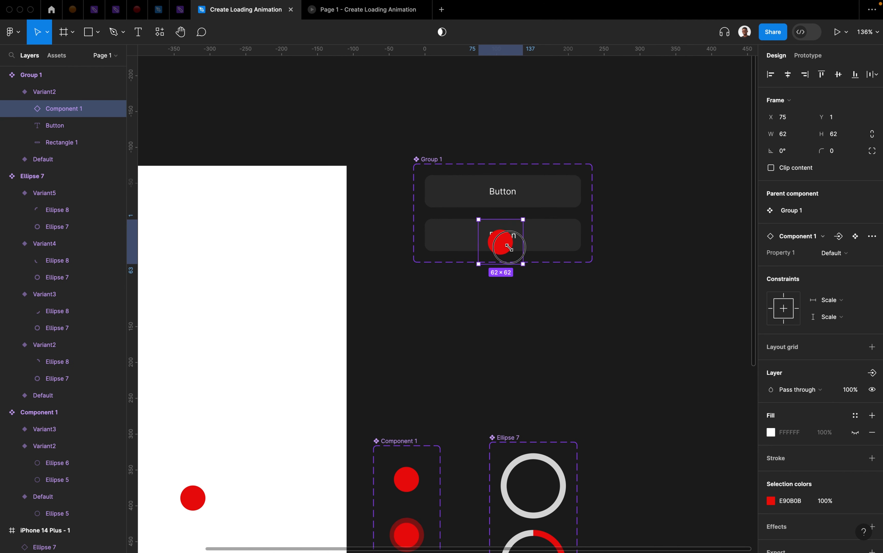
pyautogui.moveTo(510, 247)
pyautogui.mouseDown()
pyautogui.moveTo(489, 231)
pyautogui.moveTo(503, 237)
pyautogui.mouseUp()
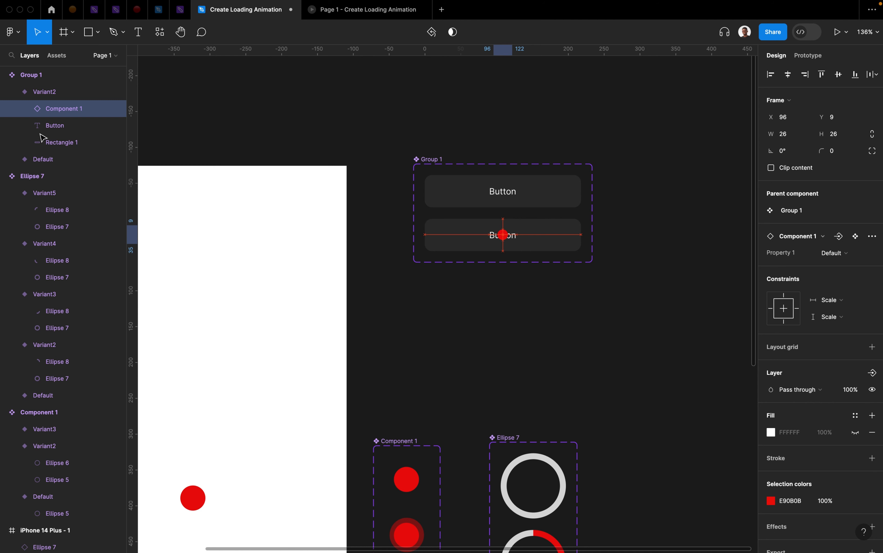
pyautogui.click(55, 125)
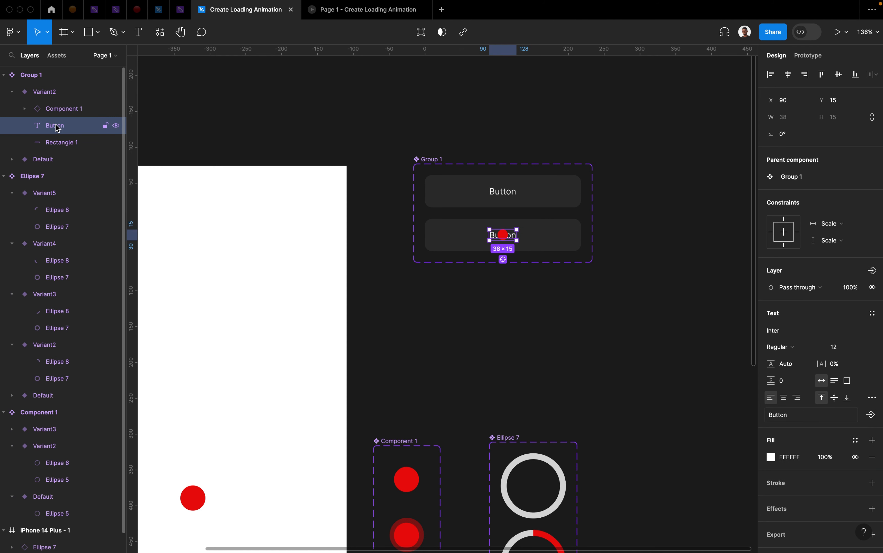
pyautogui.press('Delete')
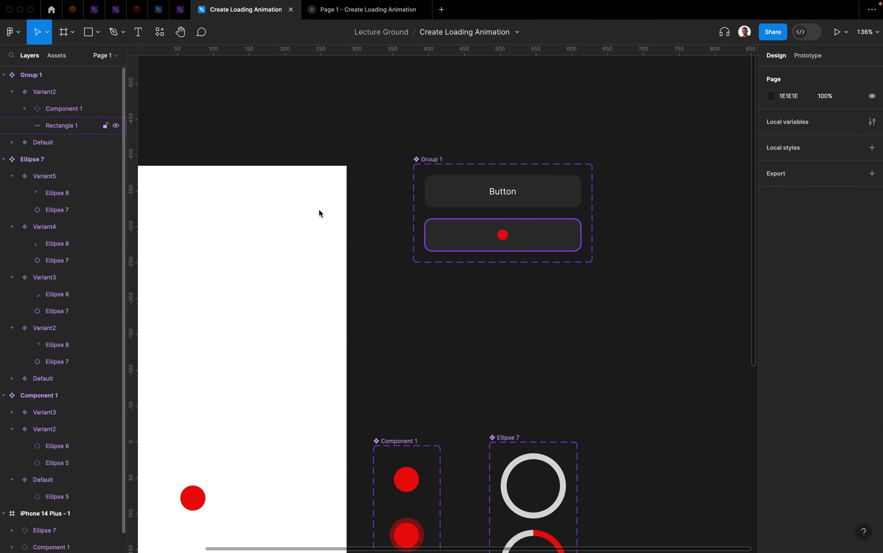
# Step: Link the button's Default variant to Variant2 with an On tap trigger, Smart animate, Ease out, 300ms
pyautogui.click(530, 197)
pyautogui.click(815, 56)
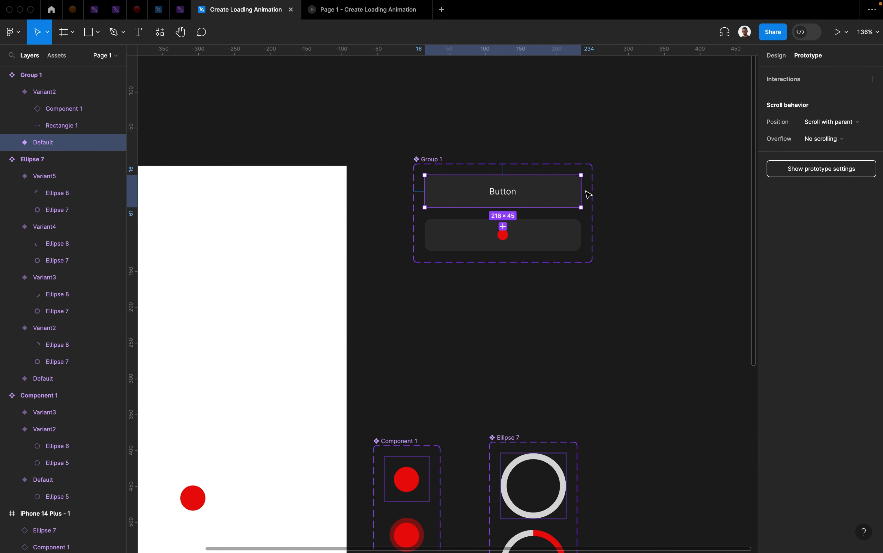
pyautogui.moveTo(581, 191); pyautogui.dragTo(566, 242)
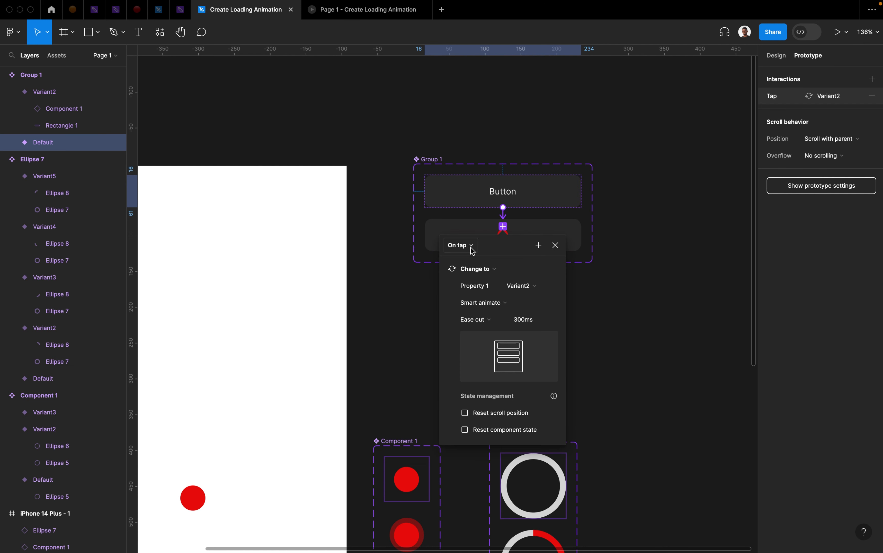
pyautogui.click(556, 245)
pyautogui.click(357, 136)
pyautogui.click(305, 141)
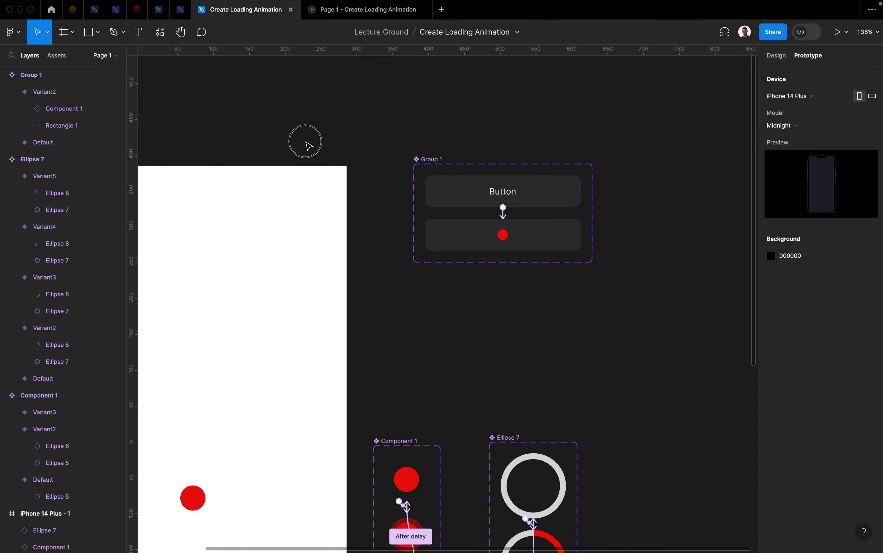
# Step: Place an instance of the Group 1 button component on the iPhone 14 Plus frame, above the red circle
pyautogui.moveTo(305, 141); pyautogui.dragTo(446, 121)
pyautogui.click(57, 55)
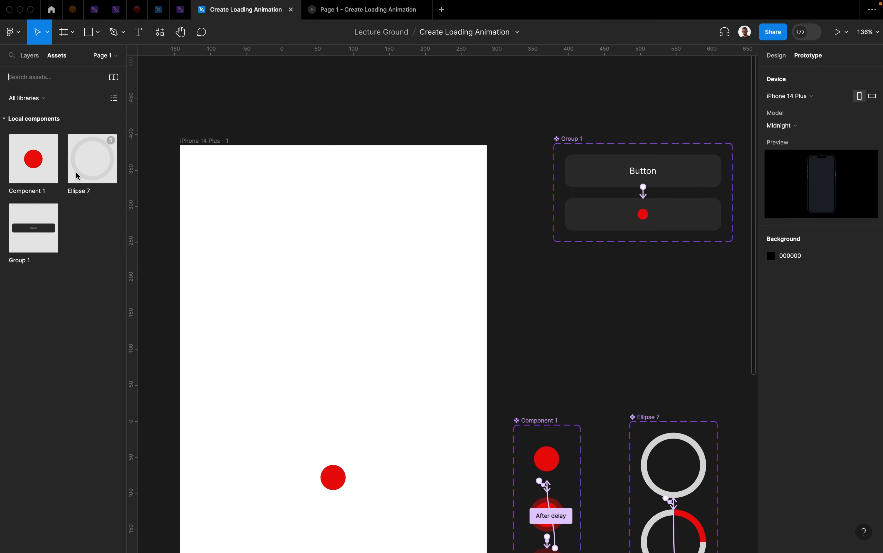
pyautogui.moveTo(16, 234); pyautogui.dragTo(291, 316)
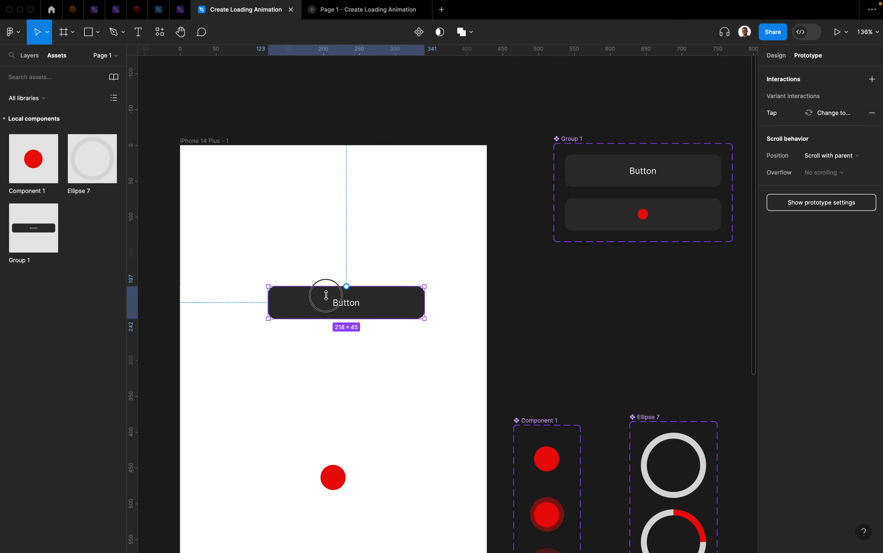
pyautogui.click(24, 58)
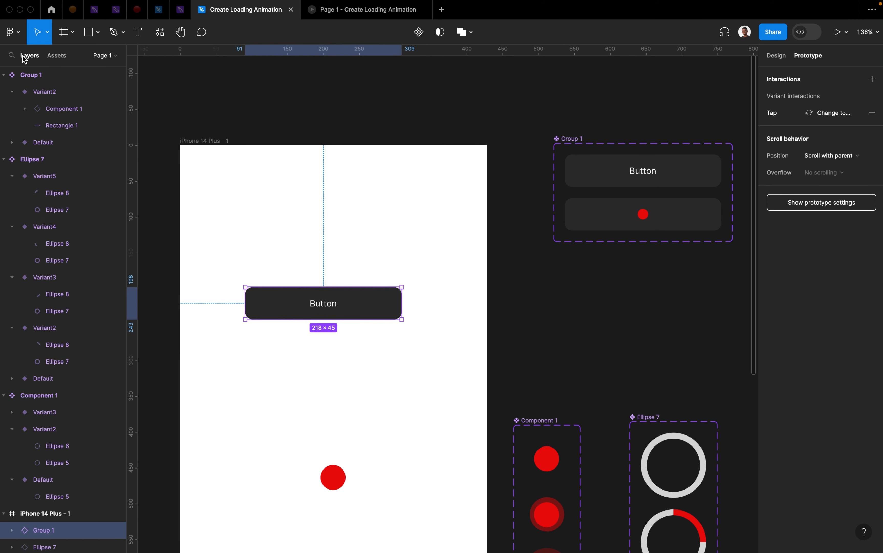
pyautogui.click(312, 116)
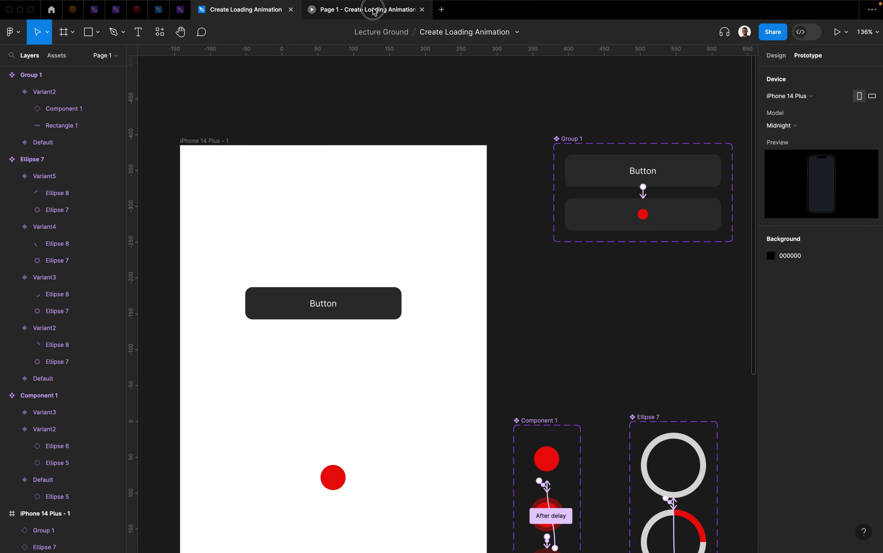
# Step: Preview the prototype, tap the button to check its loading animation, view it at Actual size (100%), and return to the design file
pyautogui.rightClick(346, 10)
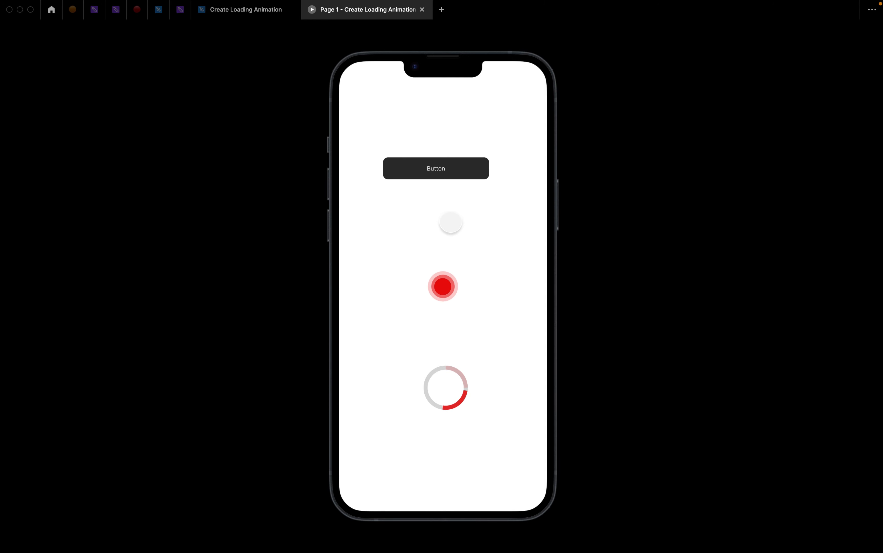
pyautogui.click(446, 171)
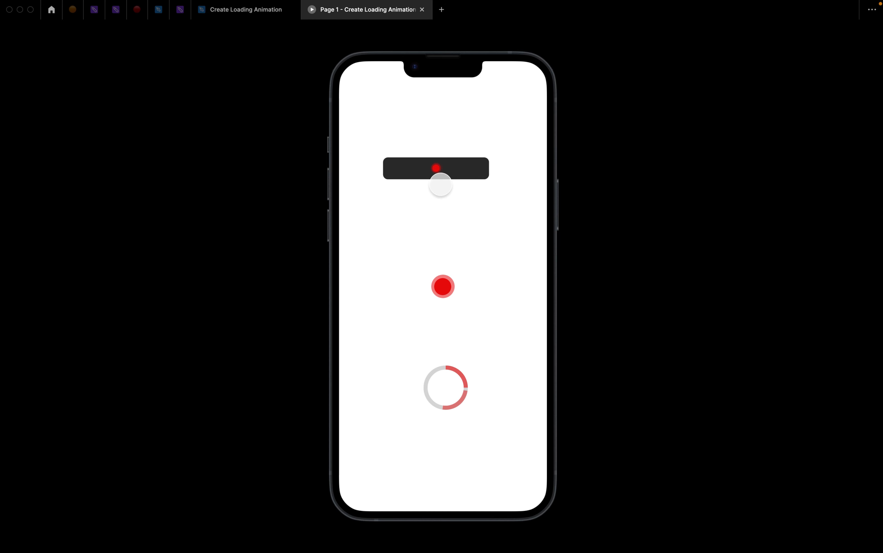
pyautogui.moveTo(874, 18)
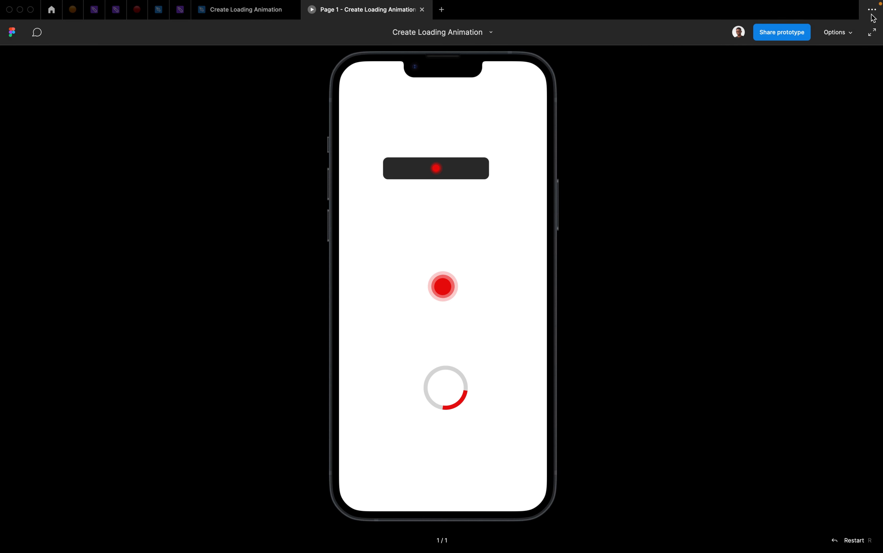
pyautogui.click(841, 33)
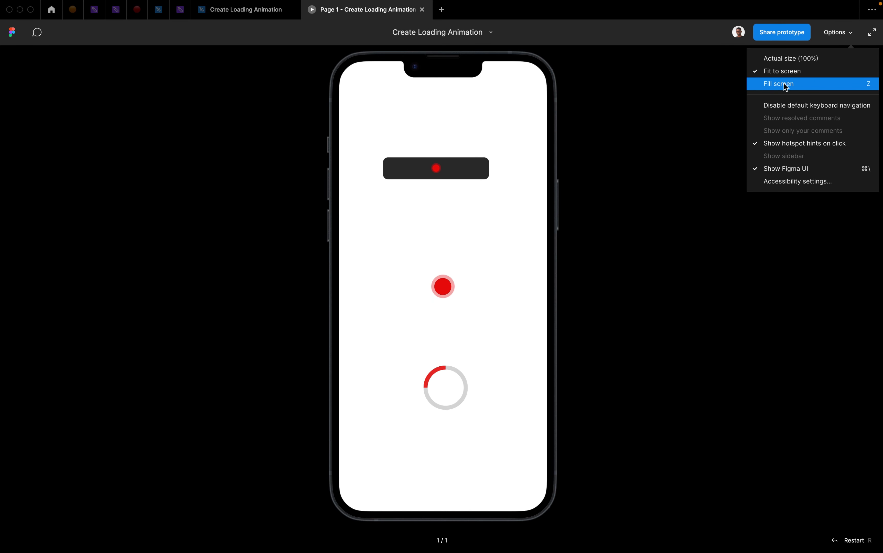
pyautogui.click(793, 62)
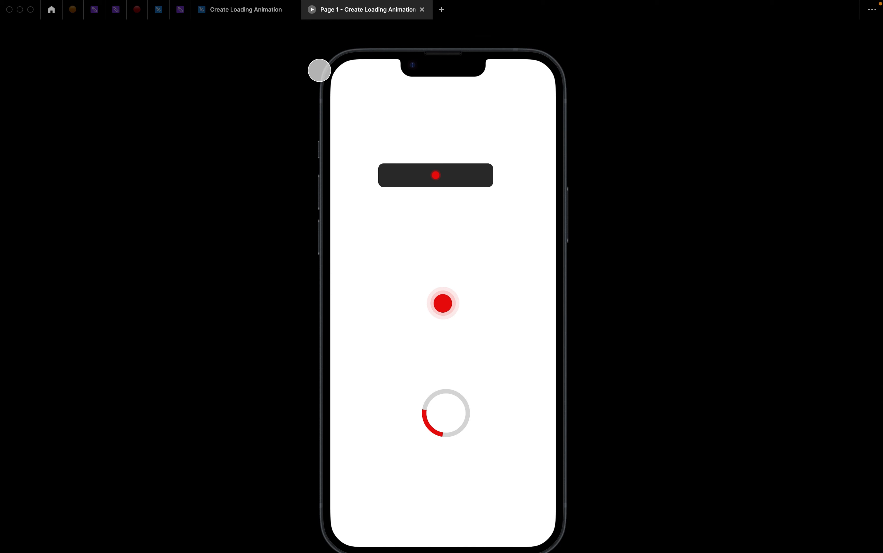
pyautogui.click(252, 17)
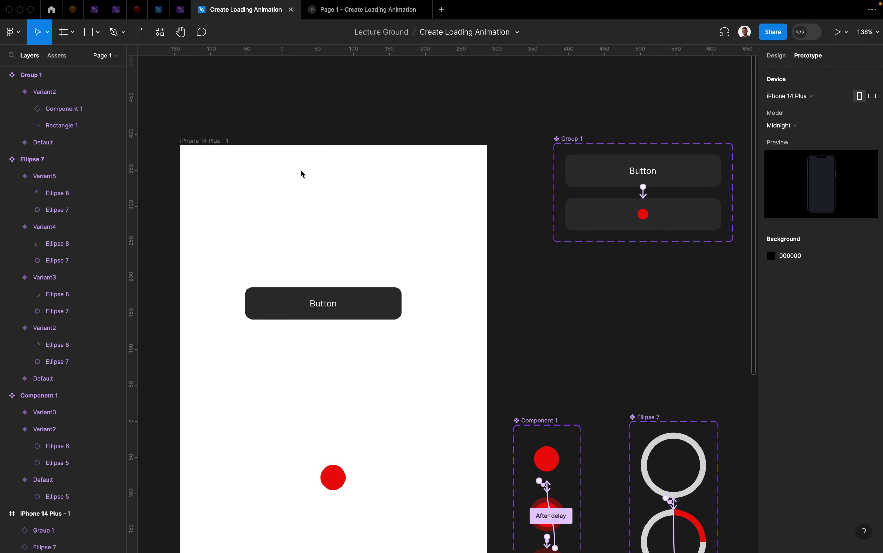
# Step: Replace the red circle instance in the Group 1 button's Variant2 with an instance of the Ellipse 7 ring component
pyautogui.doubleClick(644, 217)
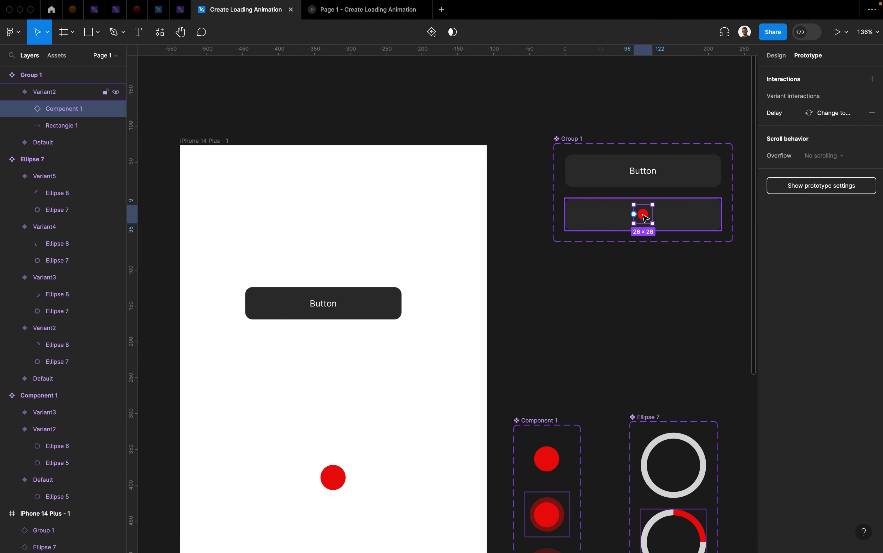
pyautogui.doubleClick(645, 219)
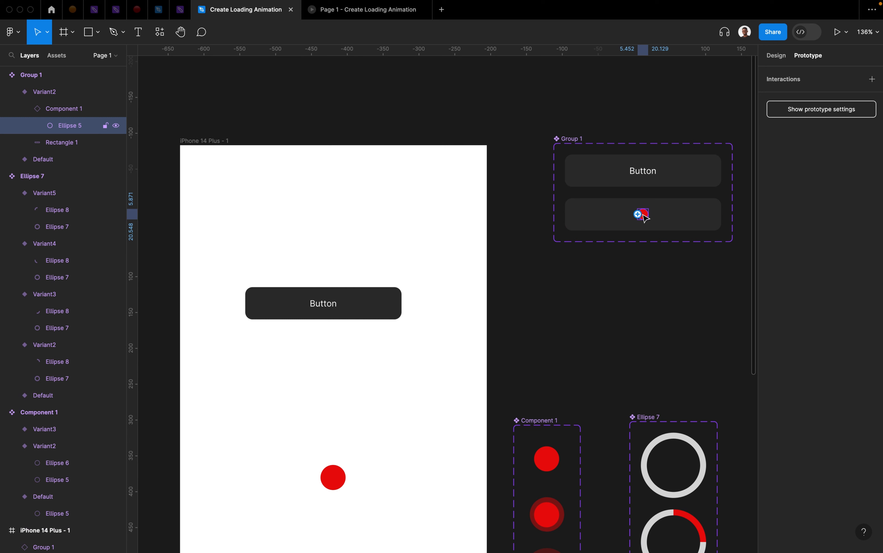
pyautogui.click(51, 113)
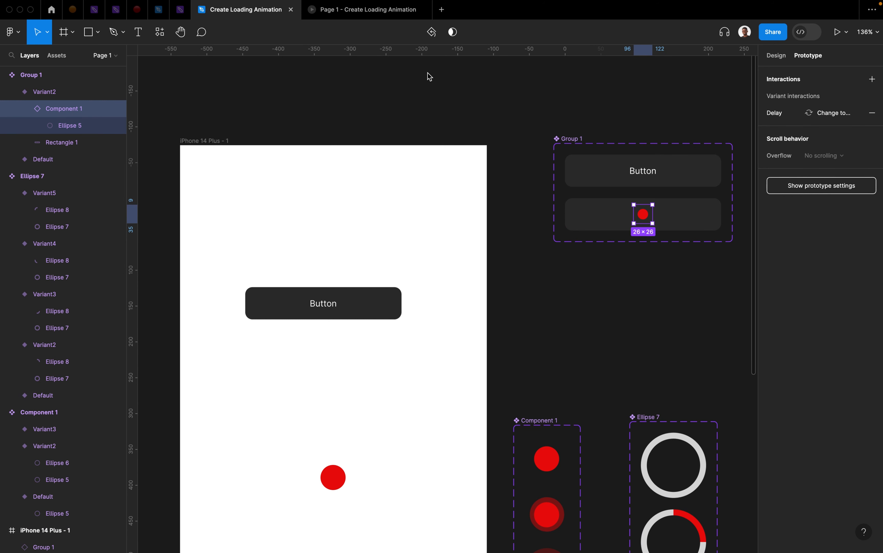
pyautogui.click(56, 55)
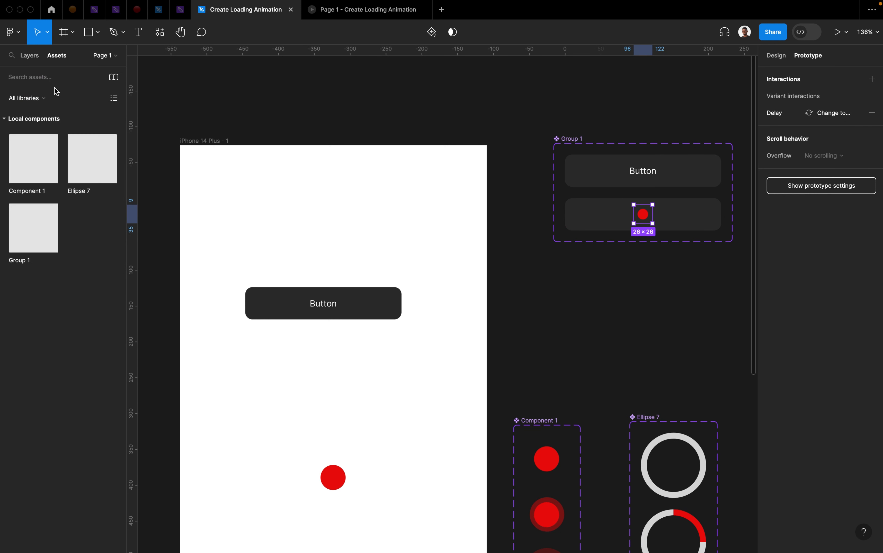
pyautogui.moveTo(80, 149); pyautogui.dragTo(642, 225)
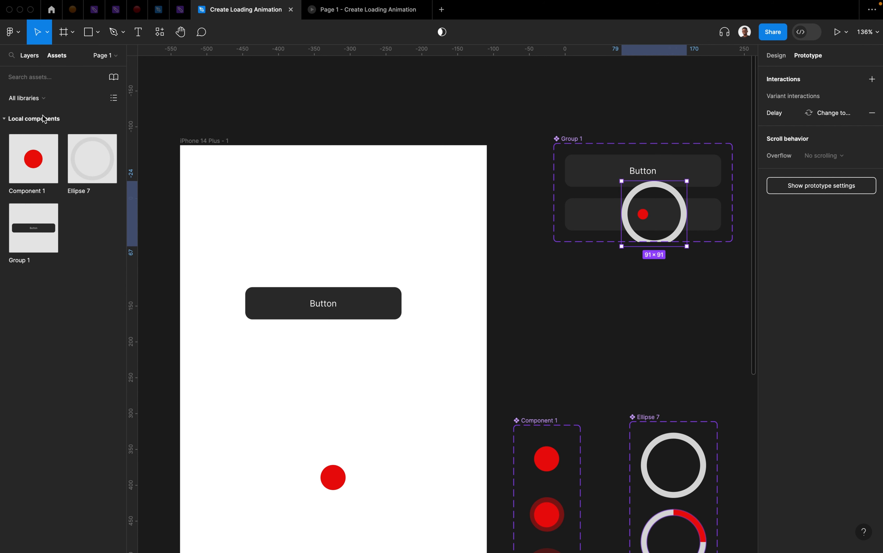
pyautogui.hotkey('alt', '1')
pyautogui.click(61, 127)
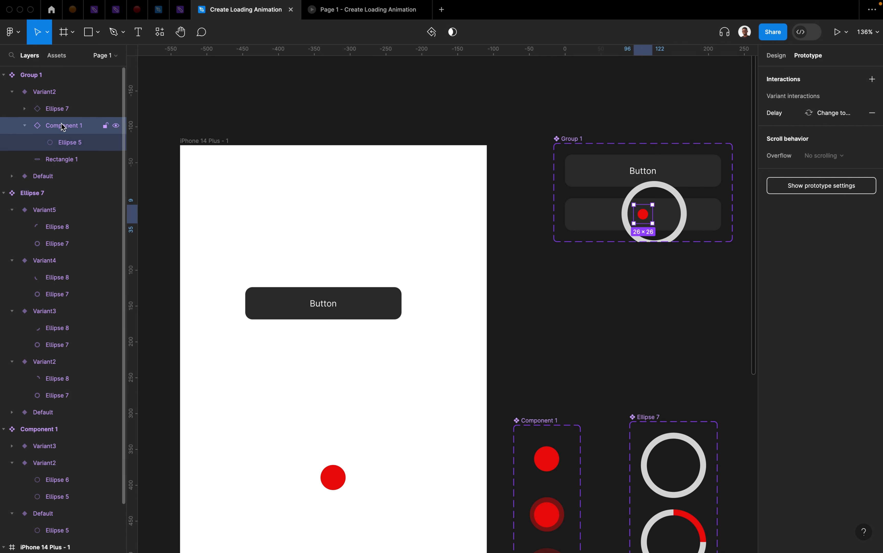
pyautogui.press('Delete')
# Step: Shrink the Ellipse 7 ring instance proportionally to fit within the button's Variant2 rectangle and centre it there
pyautogui.click(686, 225)
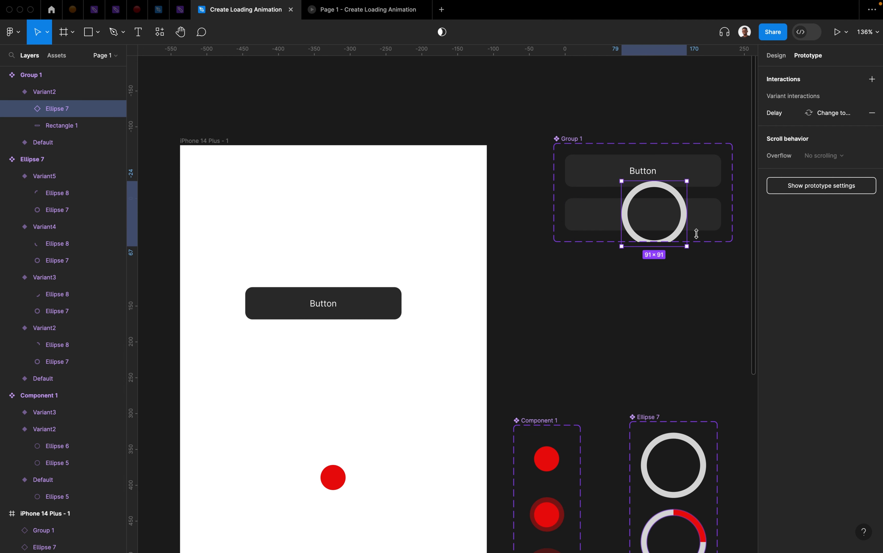
pyautogui.moveTo(690, 248); pyautogui.dragTo(646, 219)
pyautogui.click(585, 315)
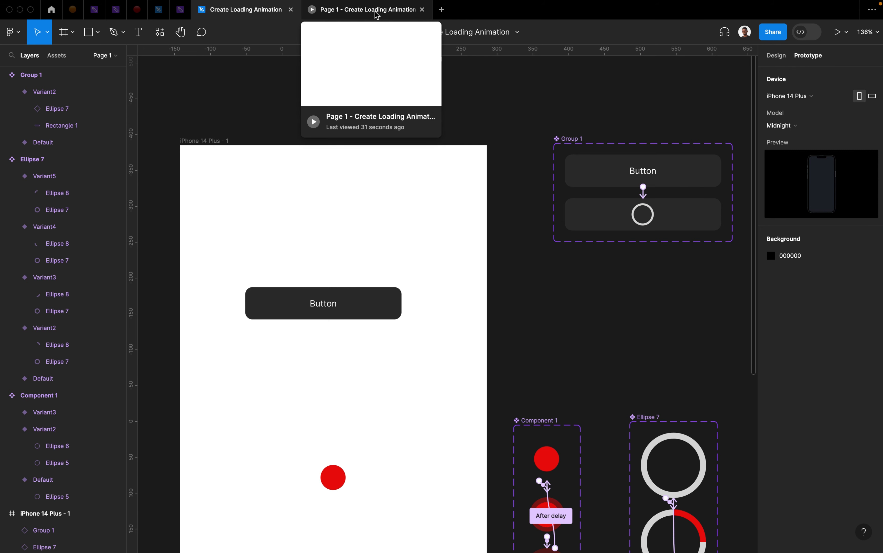
# Step: Switch to the running prototype preview and tap the button to check its ring loading animation
pyautogui.click(377, 15)
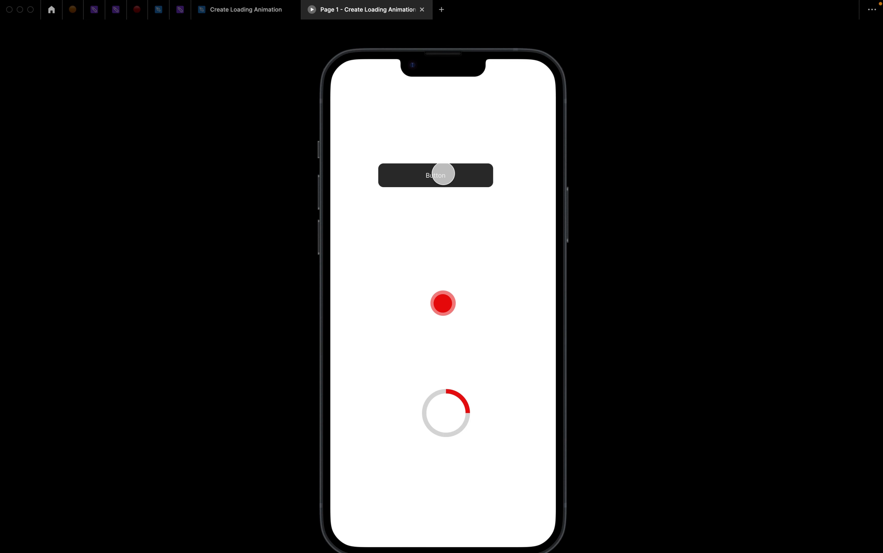
pyautogui.click(442, 173)
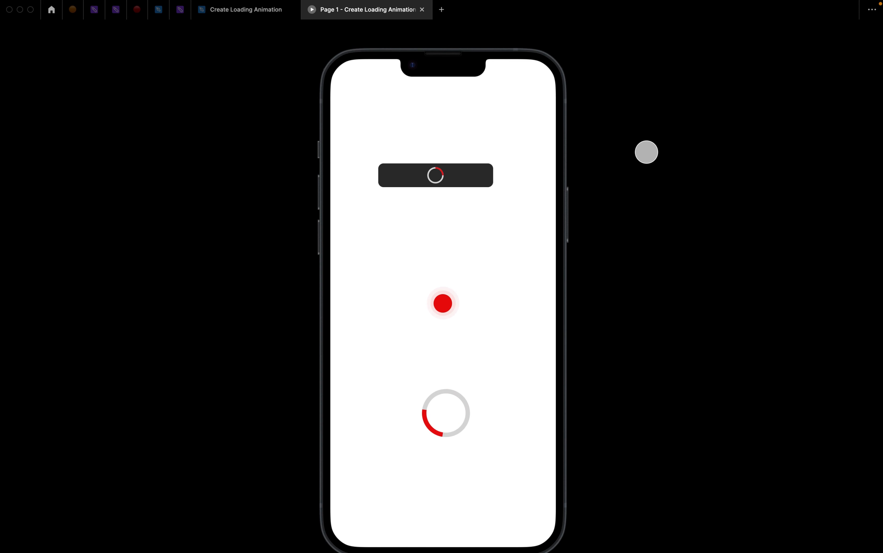